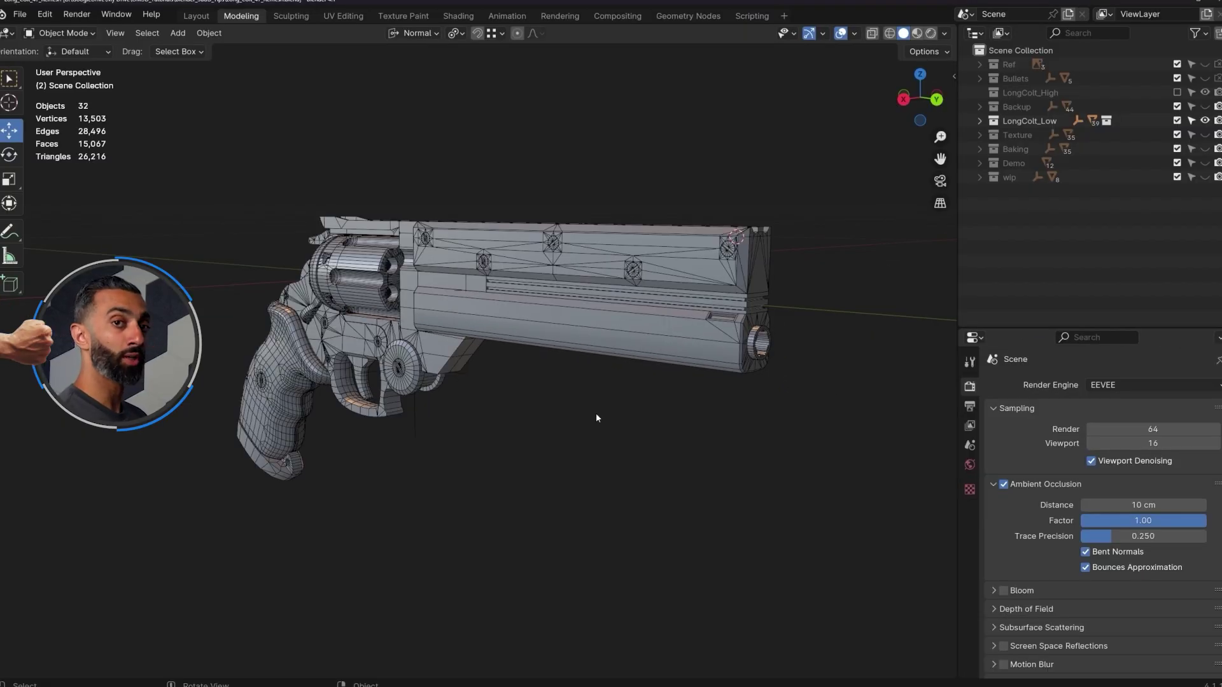
Open the revolver's lower barrel mesh for editing and set the transform orientation to Global.
{"action": "key", "text": "comma"}
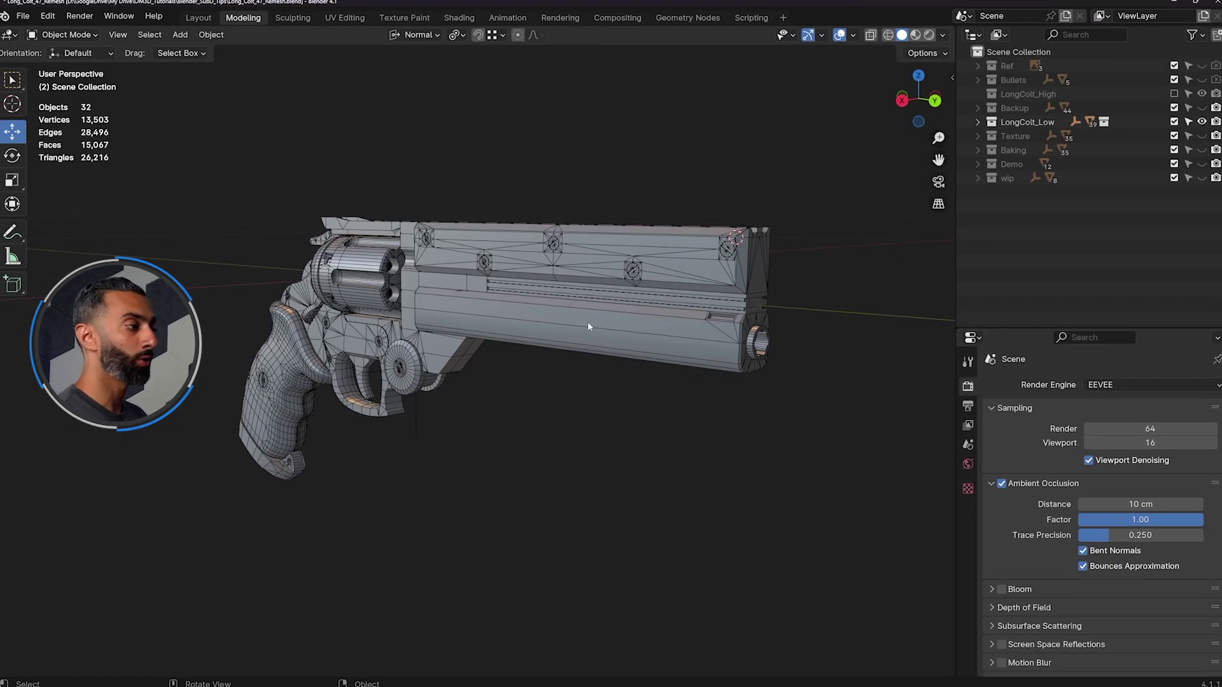
{"action": "left_click", "coordinate": [588, 326]}
{"action": "scroll", "coordinate": [659, 369], "scroll_direction": "up", "scroll_amount": 3}
{"action": "scroll", "coordinate": [662, 364], "scroll_direction": "down", "scroll_amount": 1}
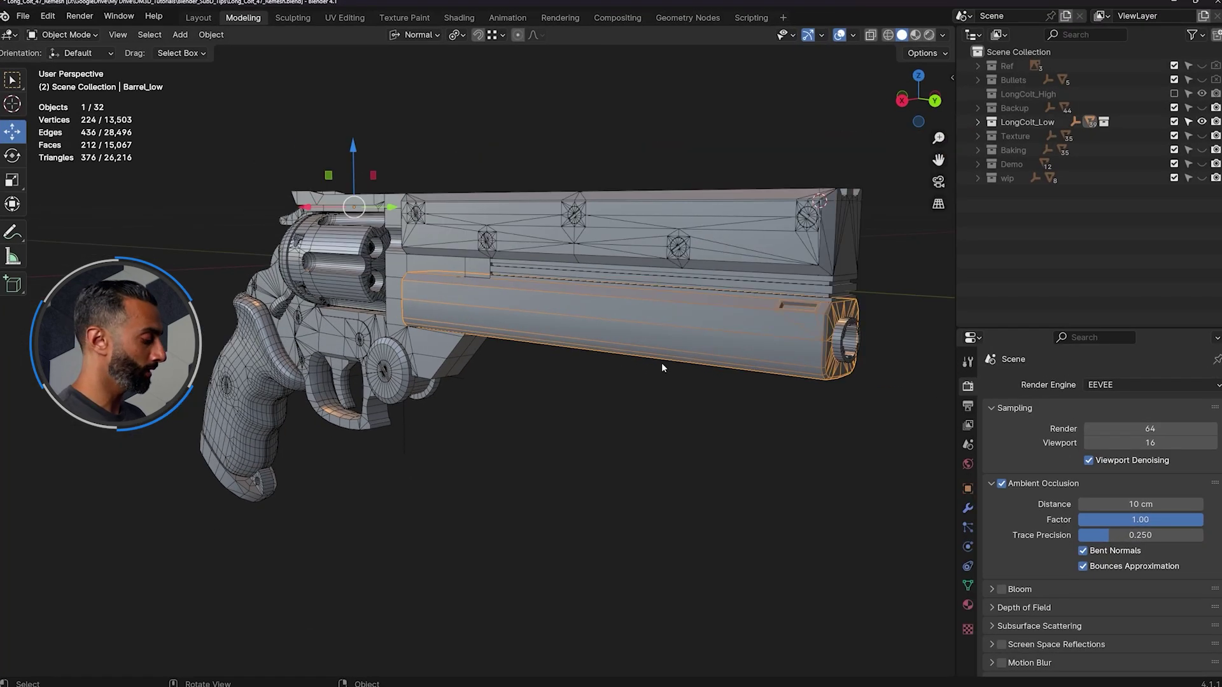
{"action": "key", "text": "Tab"}
{"action": "middle_click_drag", "start_coordinate": [662, 367], "coordinate": [707, 410]}
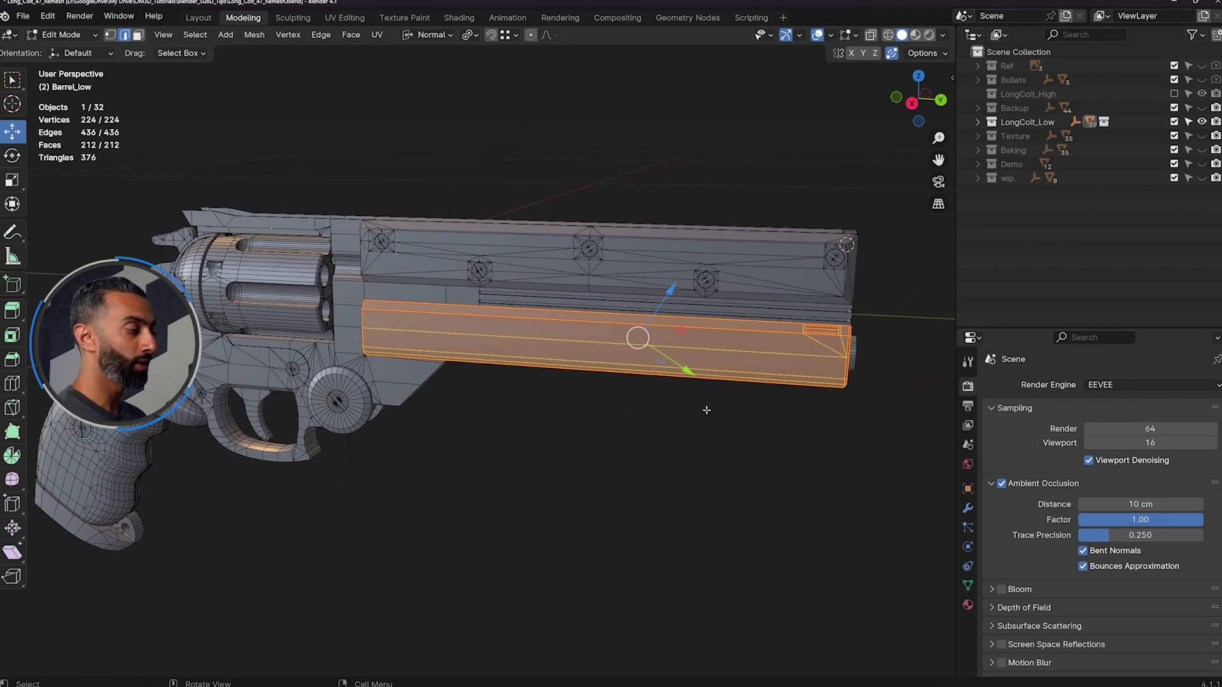
{"action": "key", "text": "period"}
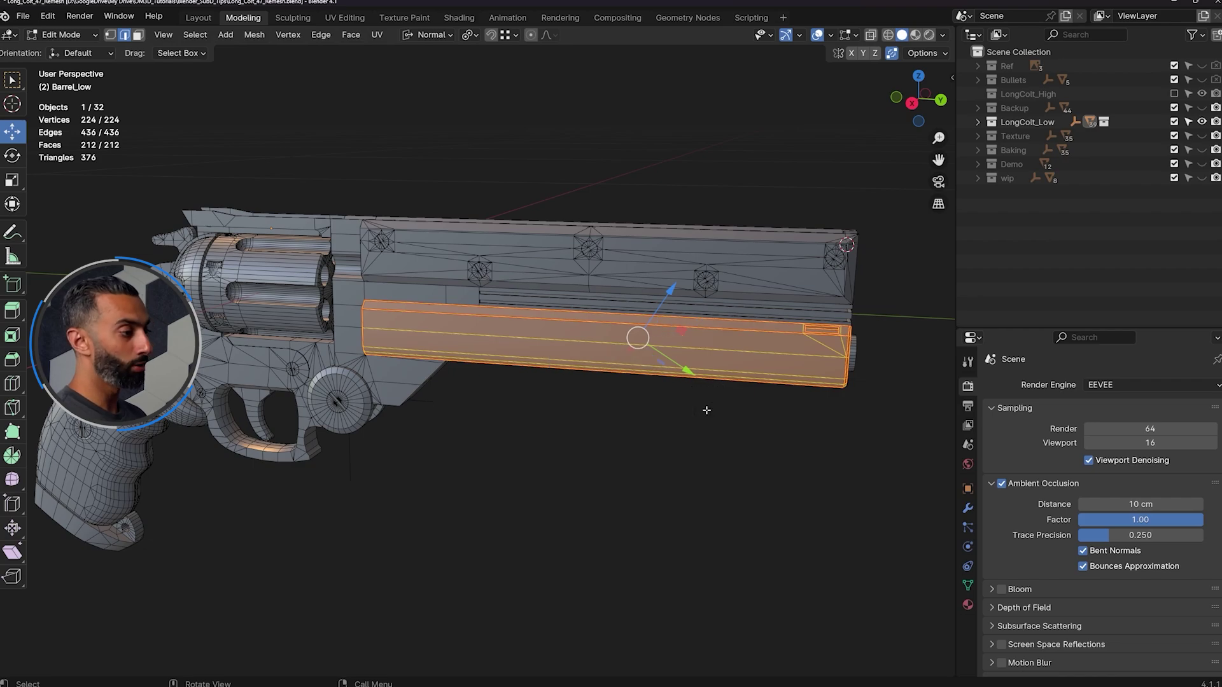
{"action": "key", "text": "comma"}
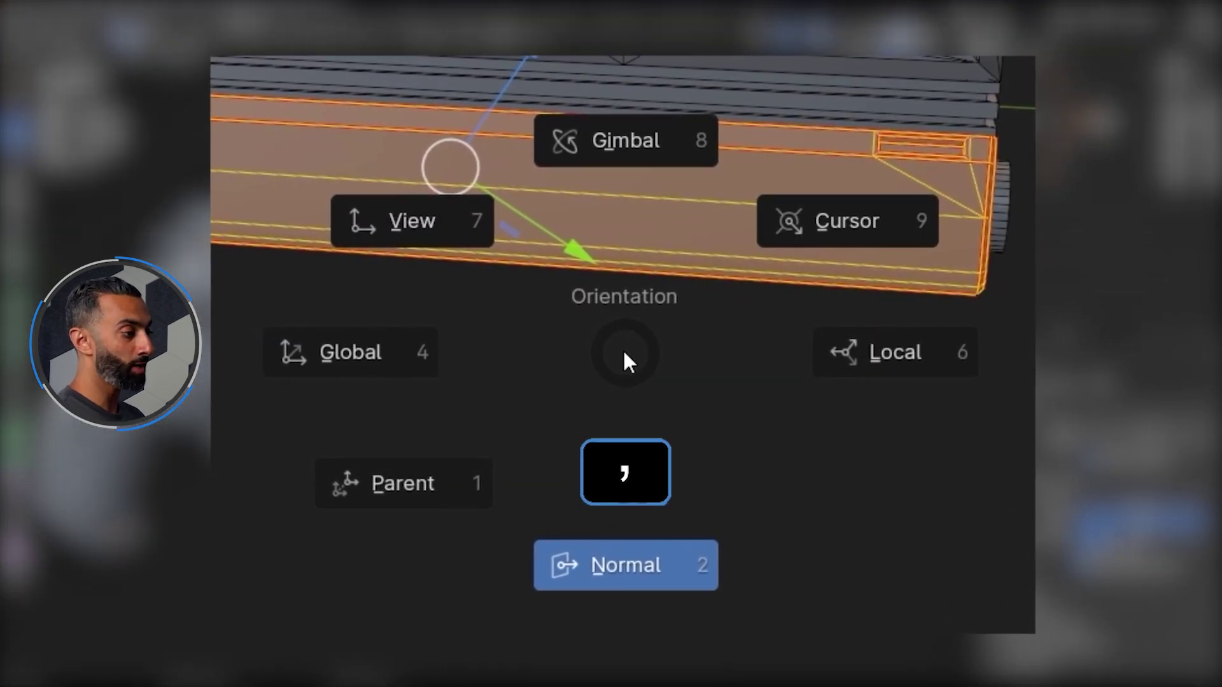
{"action": "left_click", "coordinate": [349, 351]}
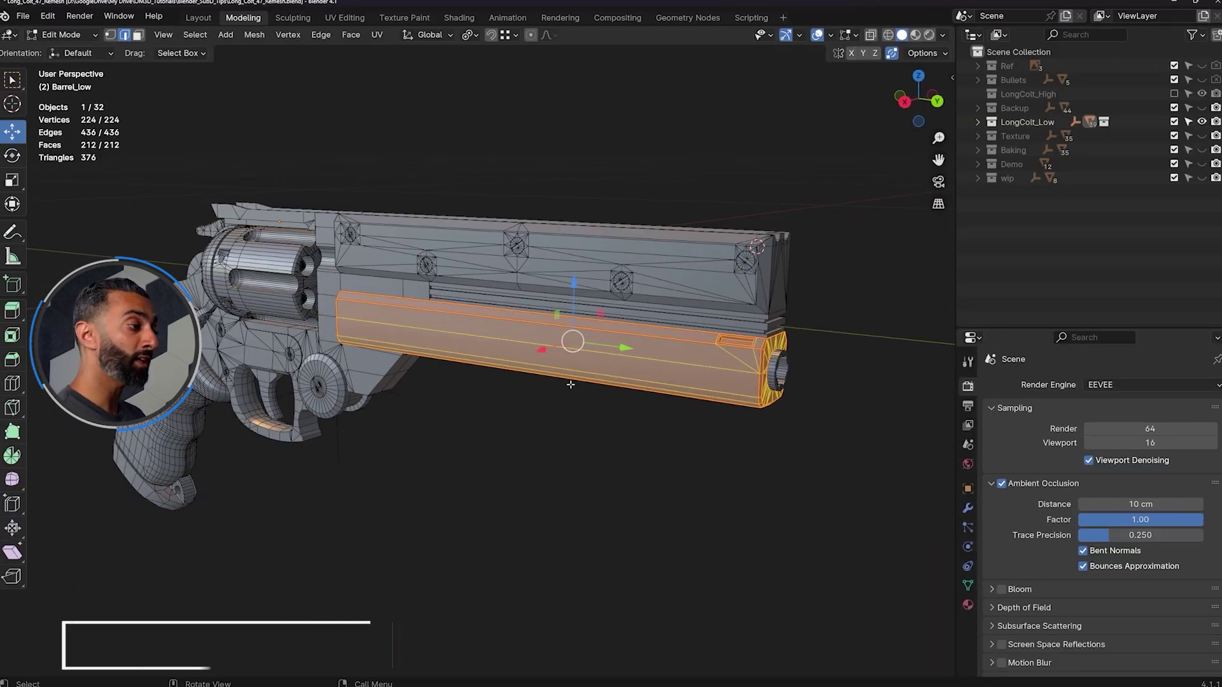
Extrude the long upper side face of the barrel outward by about 2.64 cm along its normal.
{"action": "key", "text": "3"}
{"action": "left_click", "coordinate": [570, 384]}
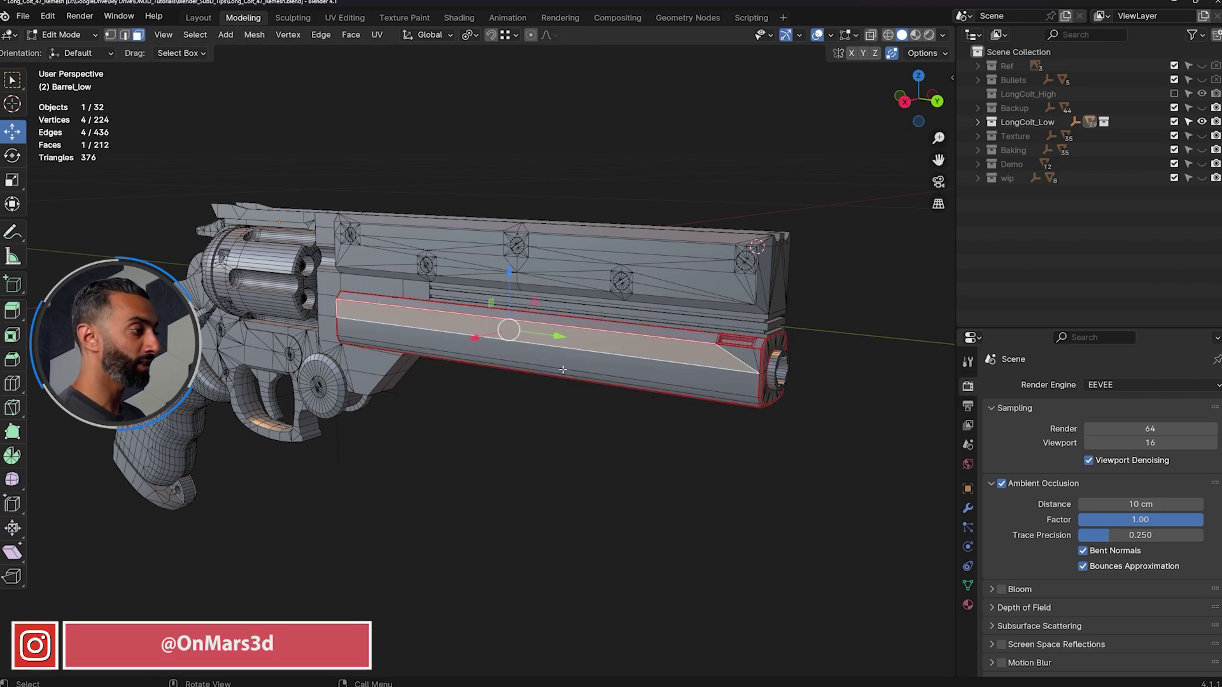
{"action": "scroll", "coordinate": [611, 391], "scroll_direction": "up", "scroll_amount": 1}
{"action": "scroll", "coordinate": [616, 395], "scroll_direction": "up", "scroll_amount": 1}
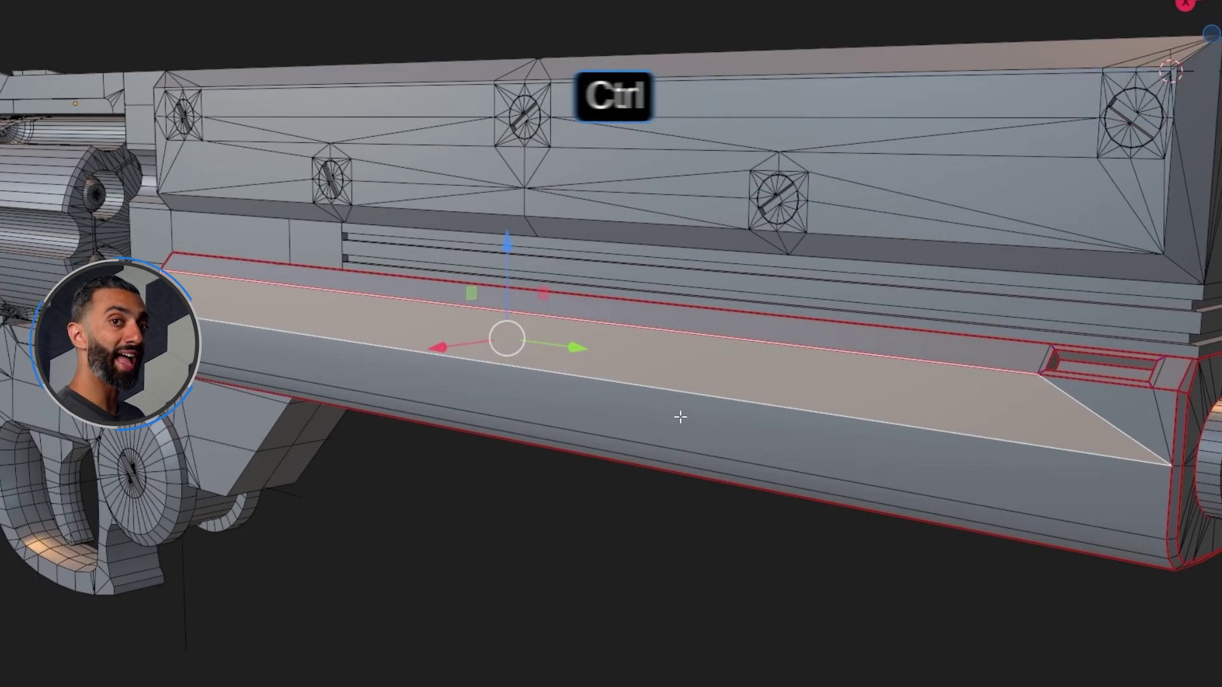
{"action": "key", "text": "ctrl+f"}
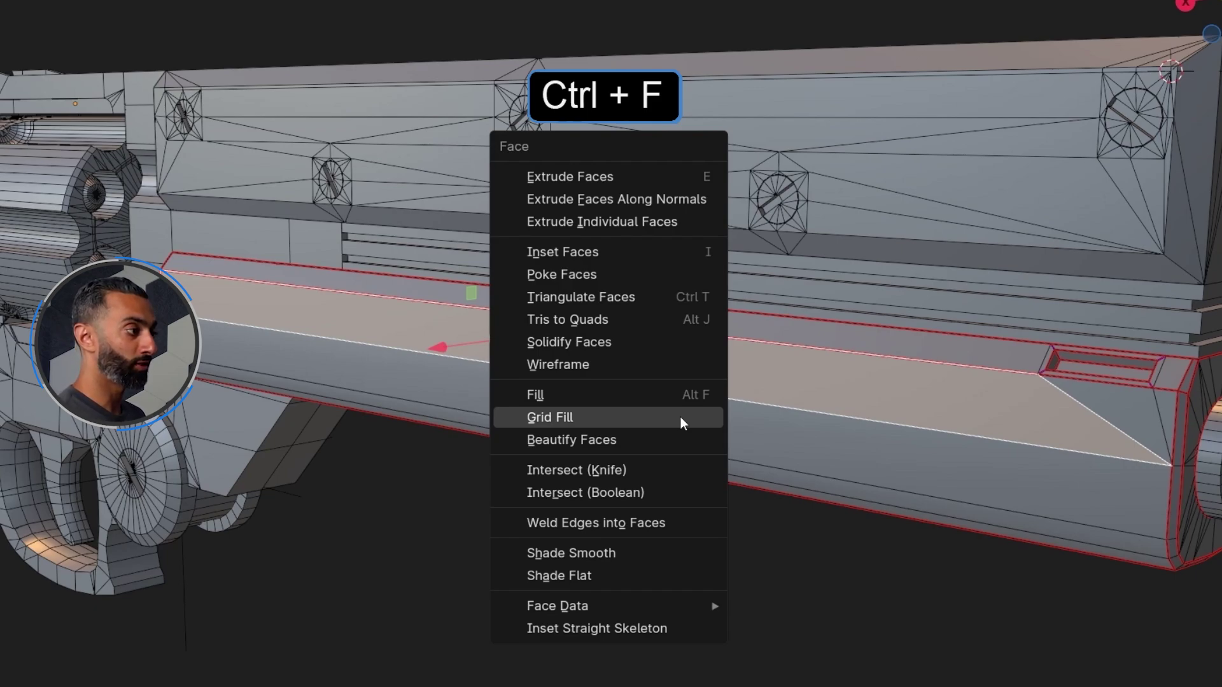
{"action": "left_click", "coordinate": [643, 175]}
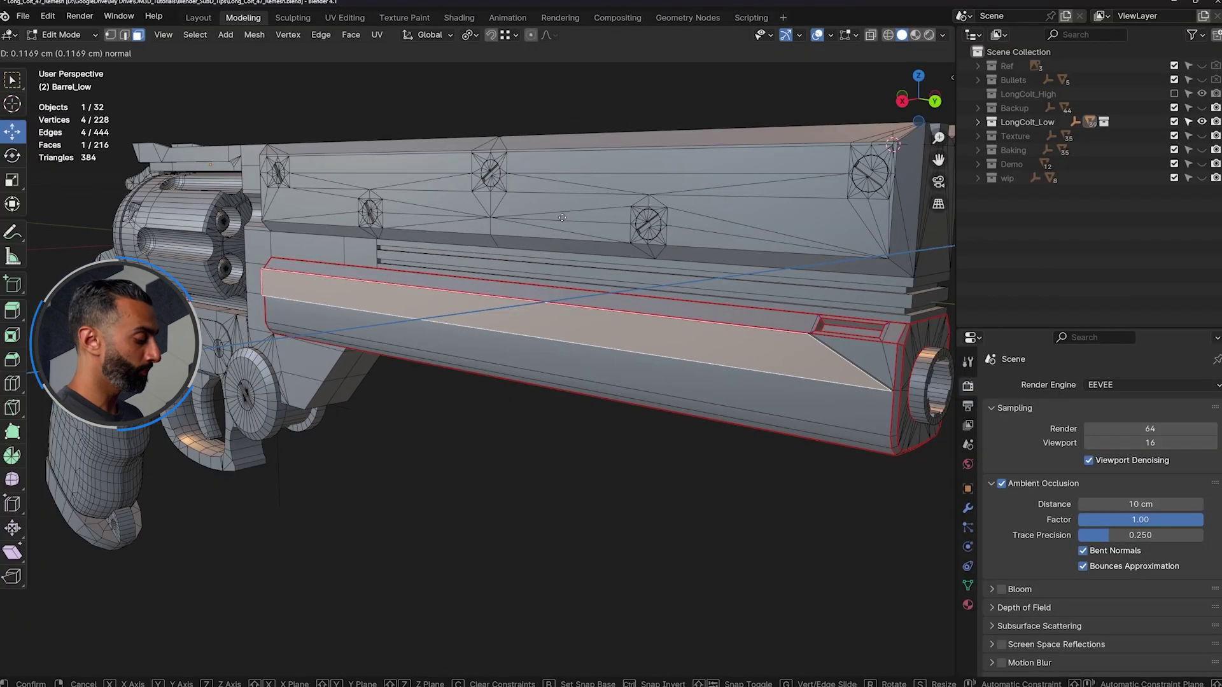
{"action": "left_click", "coordinate": [504, 232]}
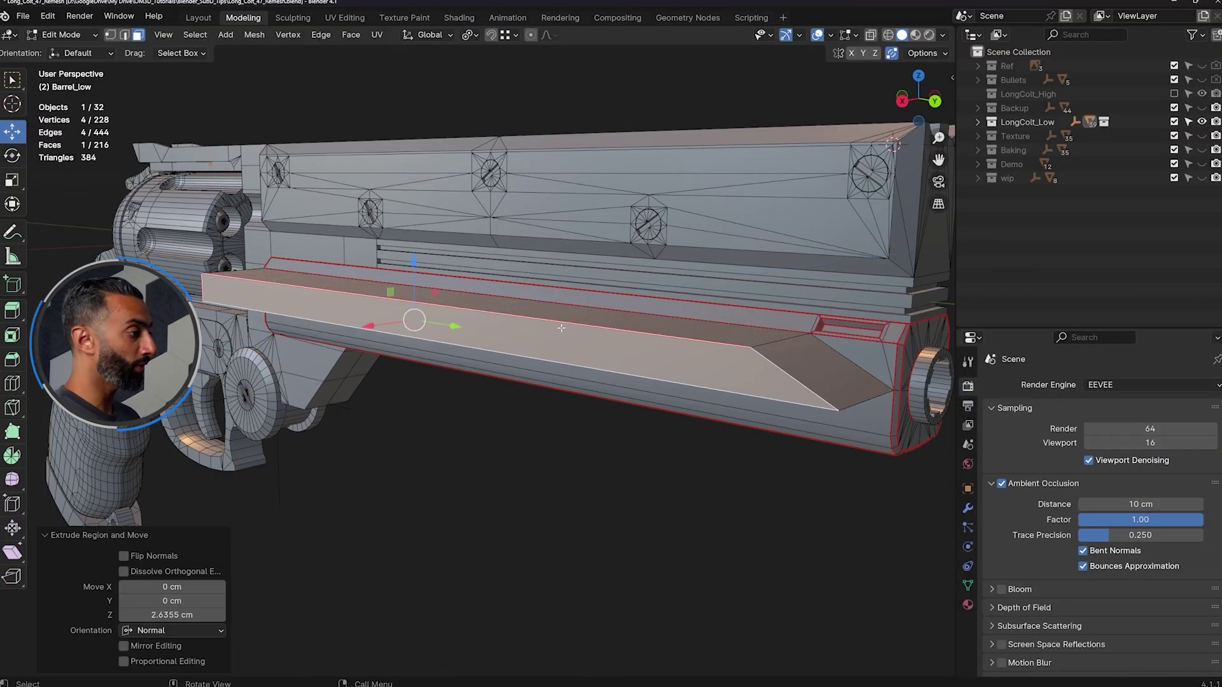
Delete the long top face of the extruded block on the barrel's side.
{"action": "middle_click_drag", "start_coordinate": [557, 330], "coordinate": [507, 398]}
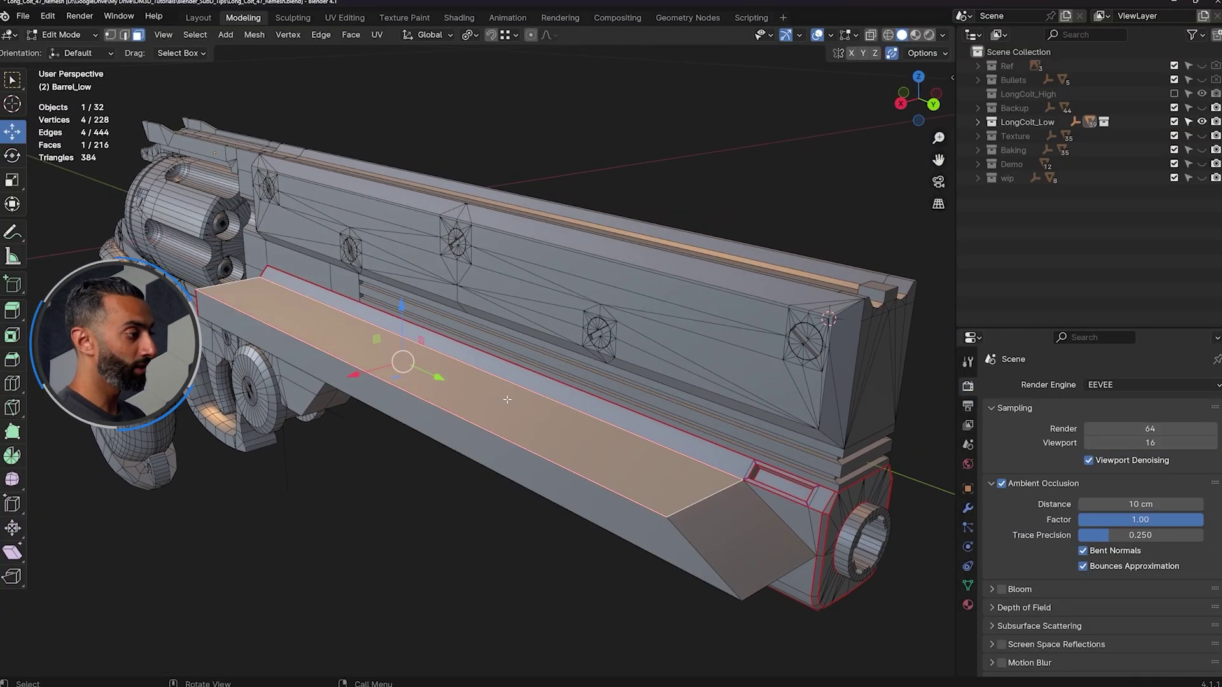
{"action": "key", "text": "x"}
{"action": "left_click", "coordinate": [506, 399]}
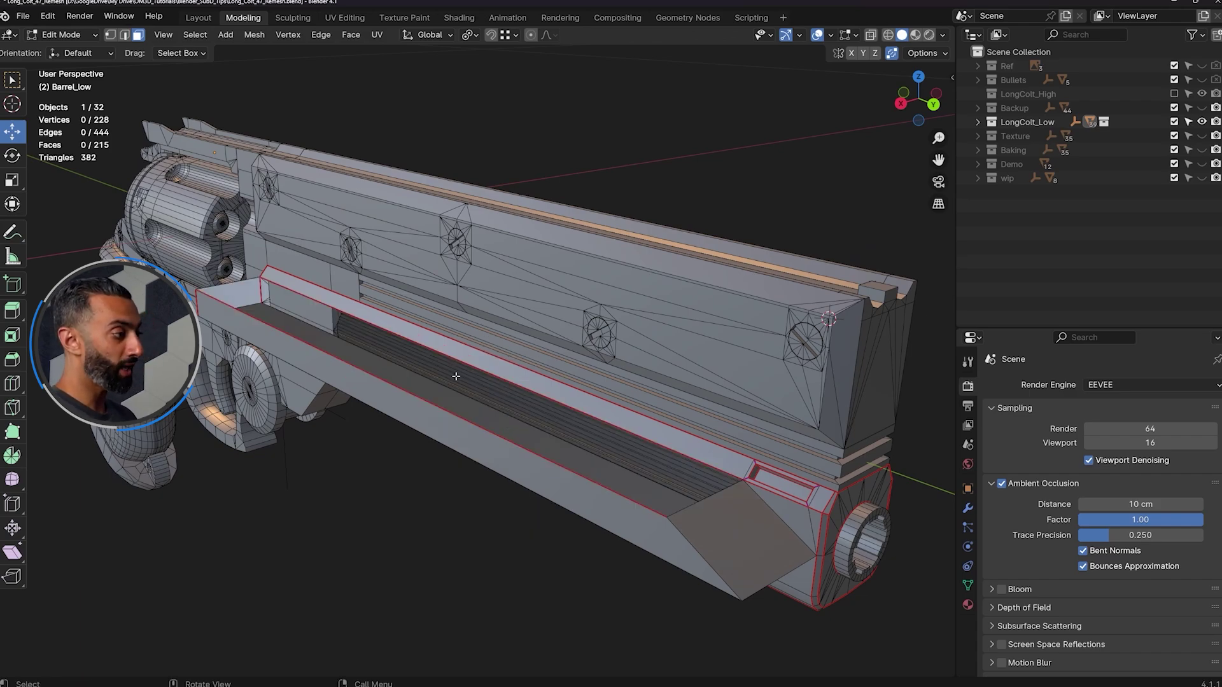
Select the two long opposite edges of the opening in edge mode and bring up the edge operations.
{"action": "key", "text": "2"}
{"action": "left_click", "coordinate": [453, 415]}
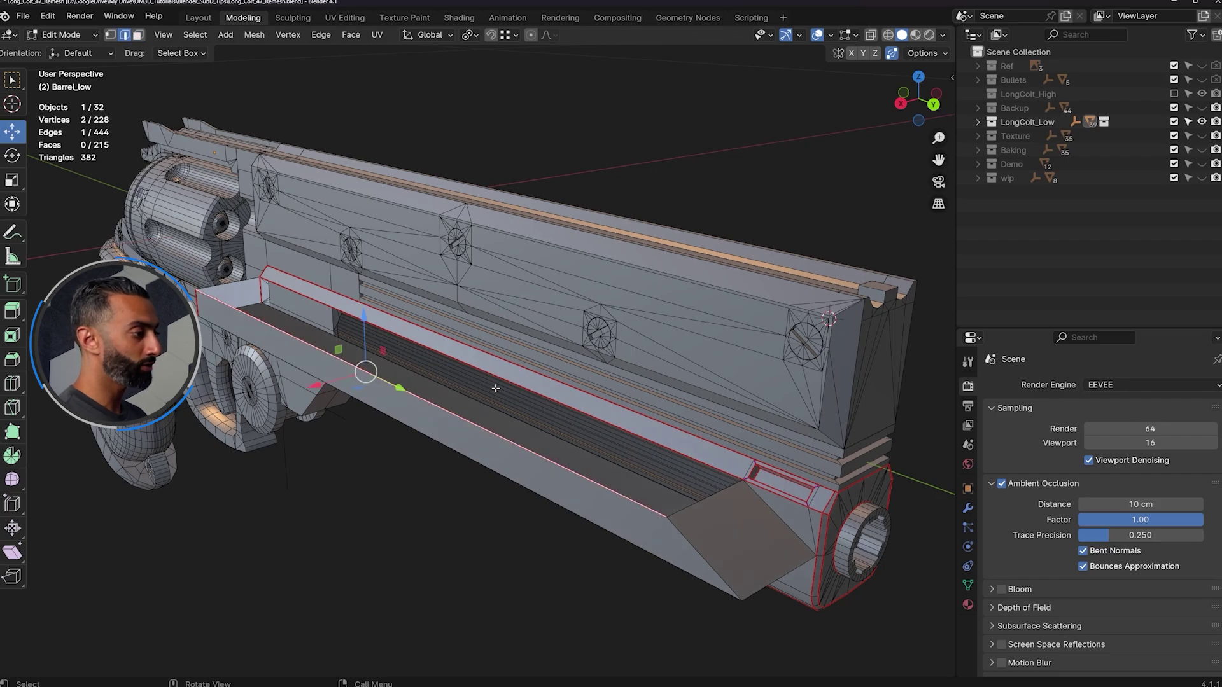
{"action": "left_click", "coordinate": [510, 382], "text": "shift"}
{"action": "key", "text": "ctrl+e"}
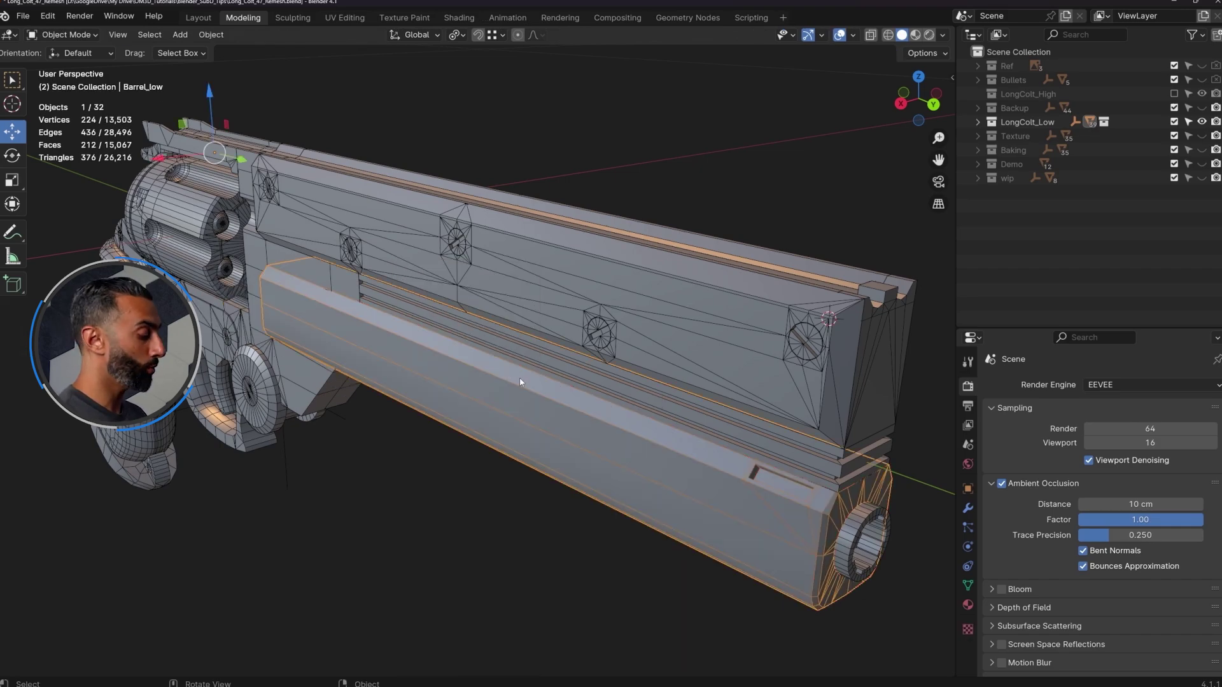
Restrict transforms to origins only, move the barrel's origin about 4.89 cm in Y and 2.25 cm in Z, and lift the restriction.
{"action": "key", "text": "q"}
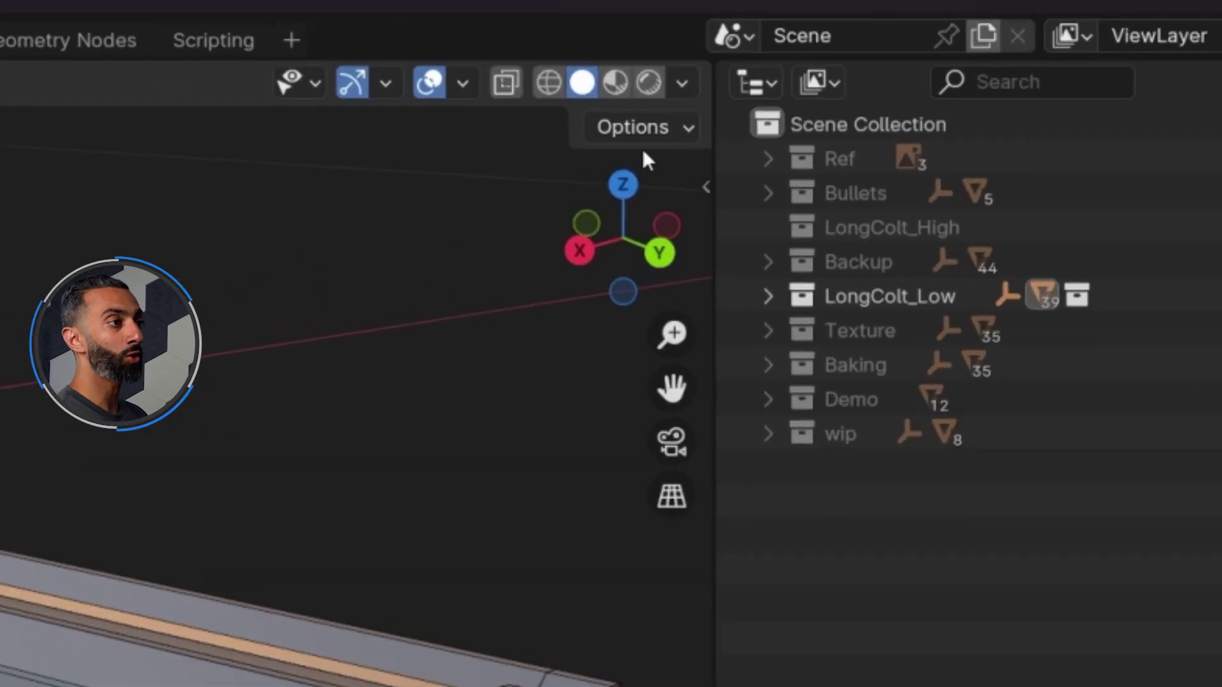
{"action": "left_click", "coordinate": [928, 56]}
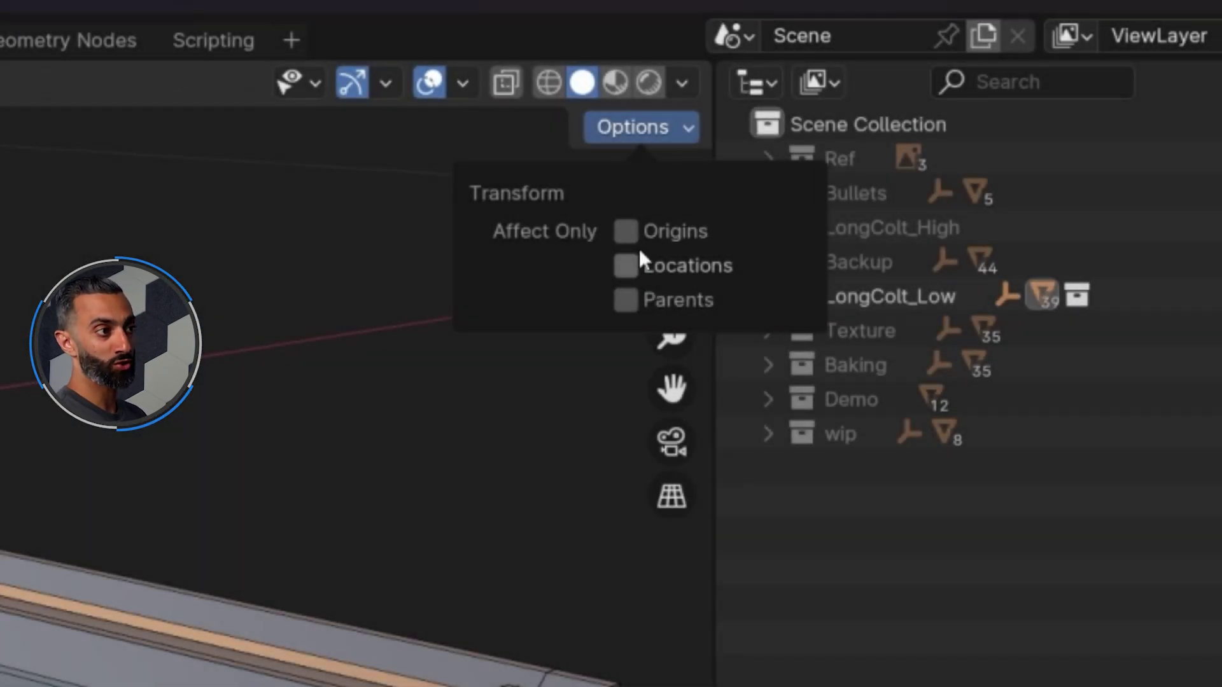
{"action": "left_click", "coordinate": [626, 233]}
{"action": "middle_click_drag", "start_coordinate": [269, 147], "coordinate": [357, 183]}
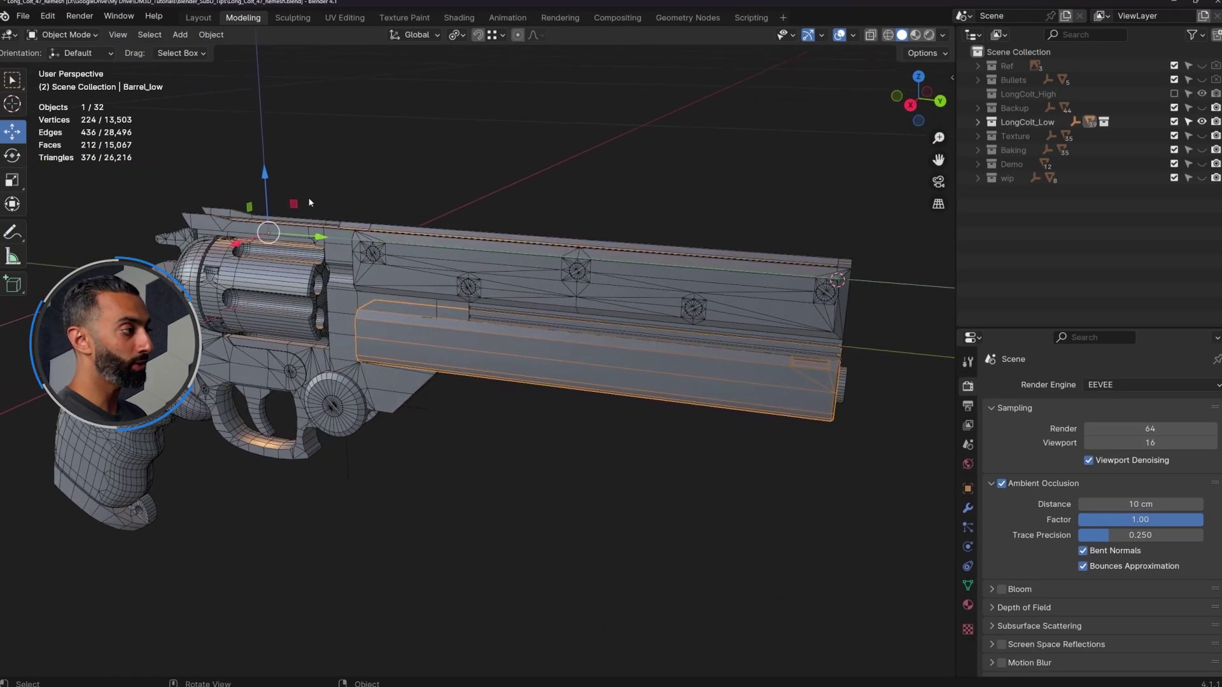
{"action": "left_click_drag", "start_coordinate": [286, 198], "coordinate": [362, 162]}
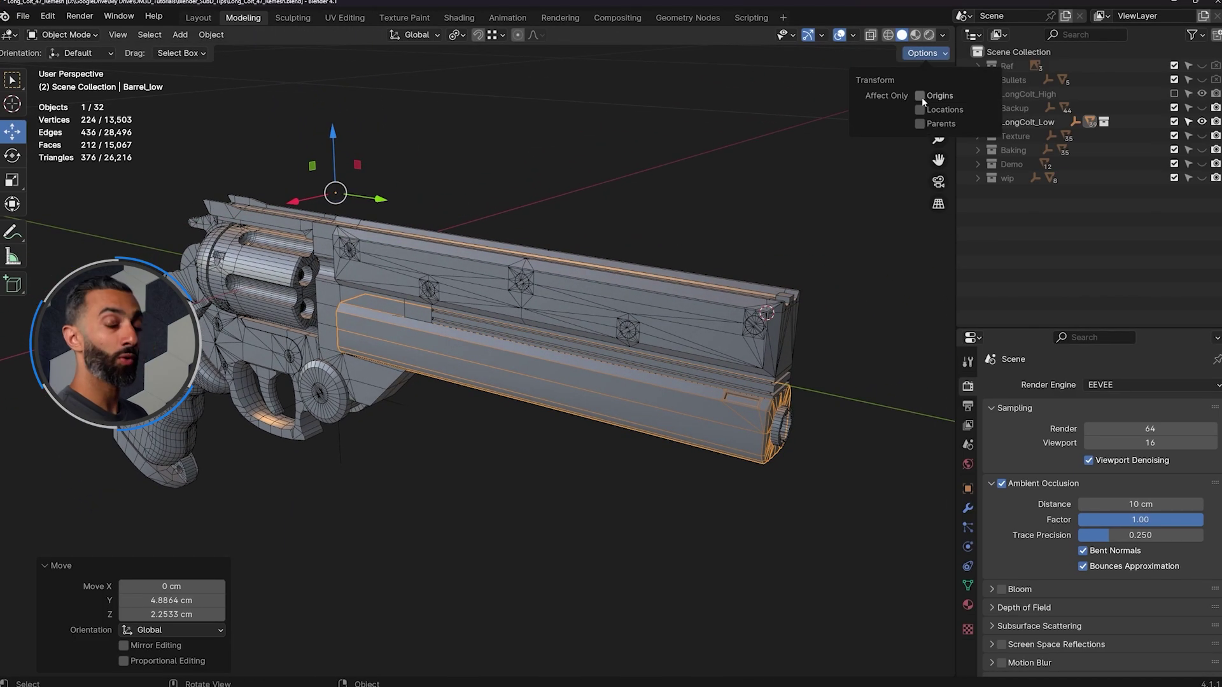
{"action": "left_click", "coordinate": [921, 97]}
Place the 3D cursor on the upper corner of the barrel's muzzle end.
{"action": "middle_click_drag", "start_coordinate": [689, 344], "coordinate": [663, 337]}
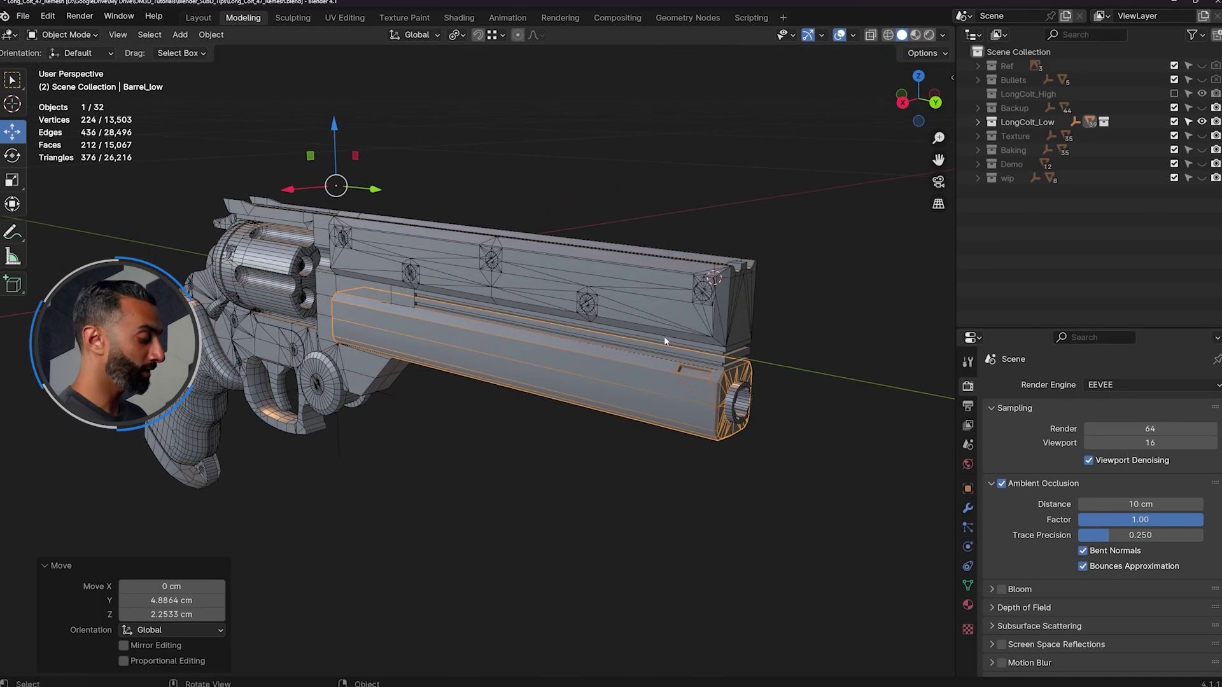
{"action": "scroll", "coordinate": [665, 340], "scroll_direction": "up", "scroll_amount": 1}
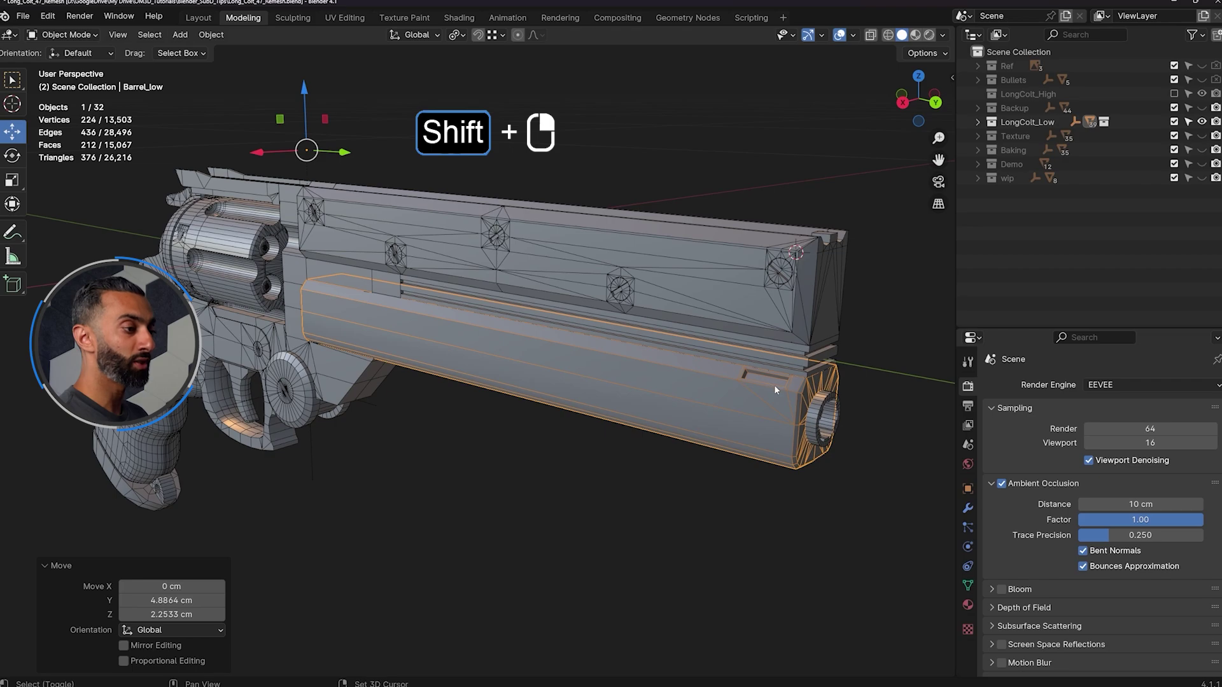
{"action": "mouse_move", "coordinate": [774, 385]}
{"action": "right_mouse_down", "text": "shift"}
{"action": "mouse_move", "coordinate": [794, 394]}
{"action": "mouse_move", "coordinate": [805, 370]}
{"action": "mouse_move", "coordinate": [780, 385]}
{"action": "mouse_move", "coordinate": [783, 404]}
{"action": "mouse_move", "coordinate": [796, 394]}
{"action": "right_mouse_up", "text": "shift"}
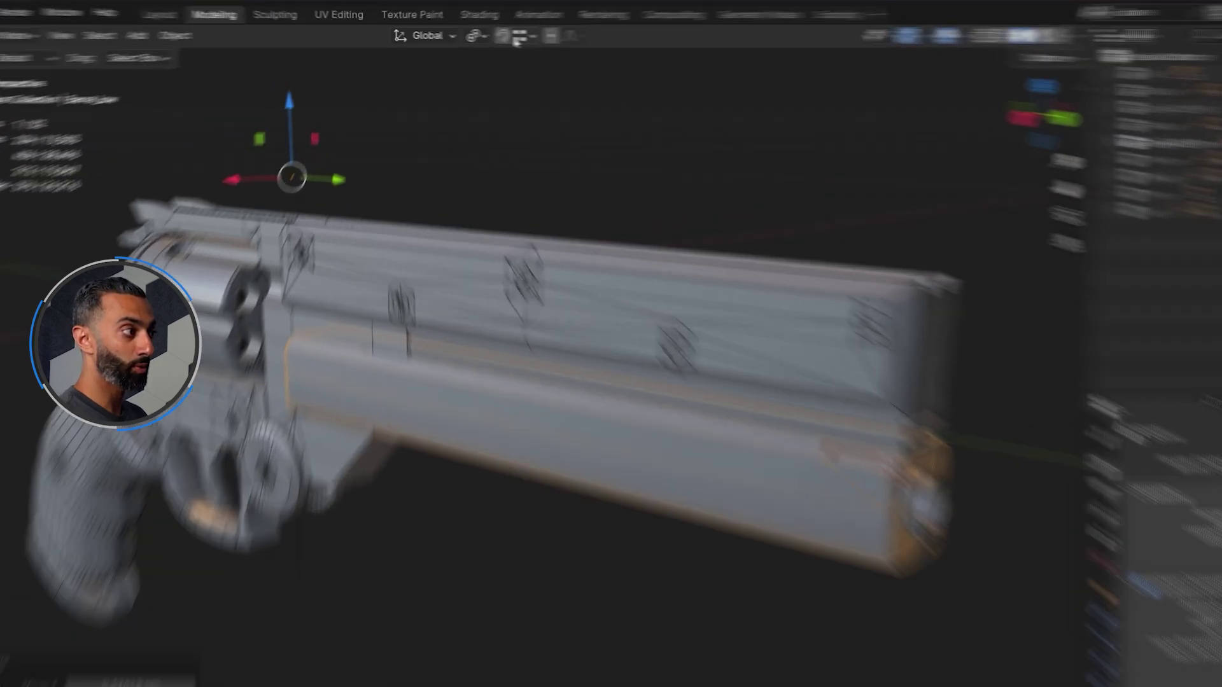
{"action": "left_click", "coordinate": [502, 35]}
{"action": "middle_click_drag", "start_coordinate": [1120, 592], "coordinate": [1055, 545]}
{"action": "scroll", "coordinate": [1055, 544], "scroll_direction": "up", "scroll_amount": 3}
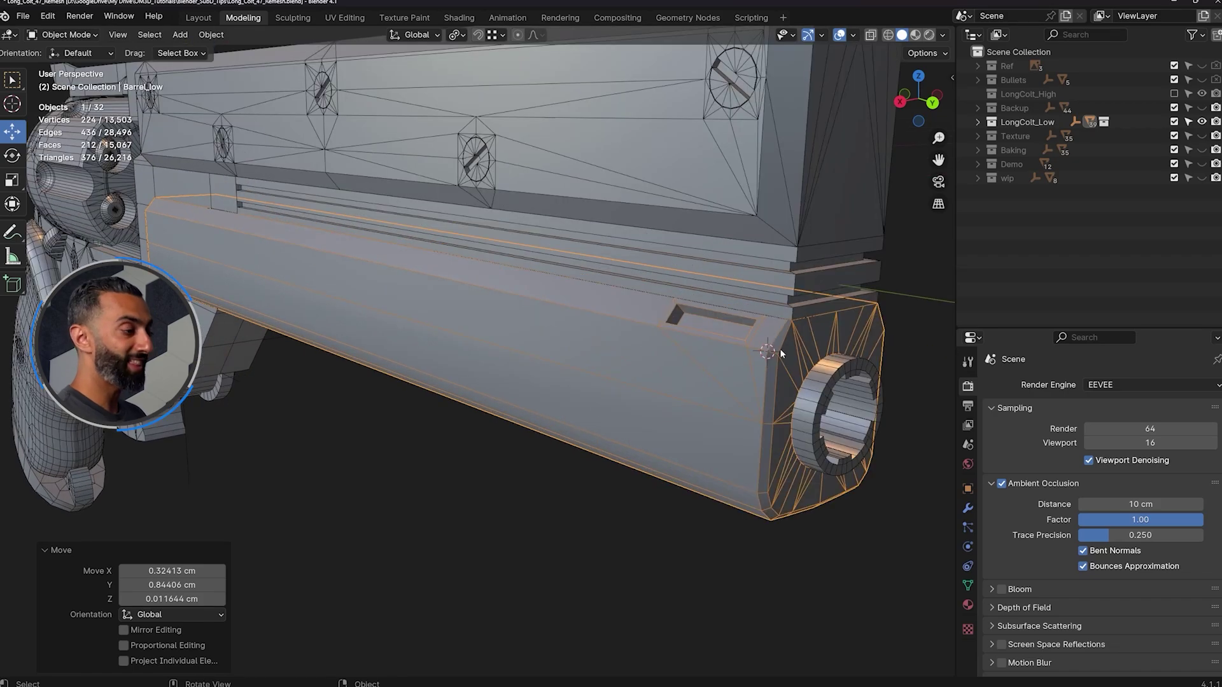
Set the barrel's origin to the 3D cursor and try a free rotation around it, cancelling the rotation.
{"action": "key", "text": "q"}
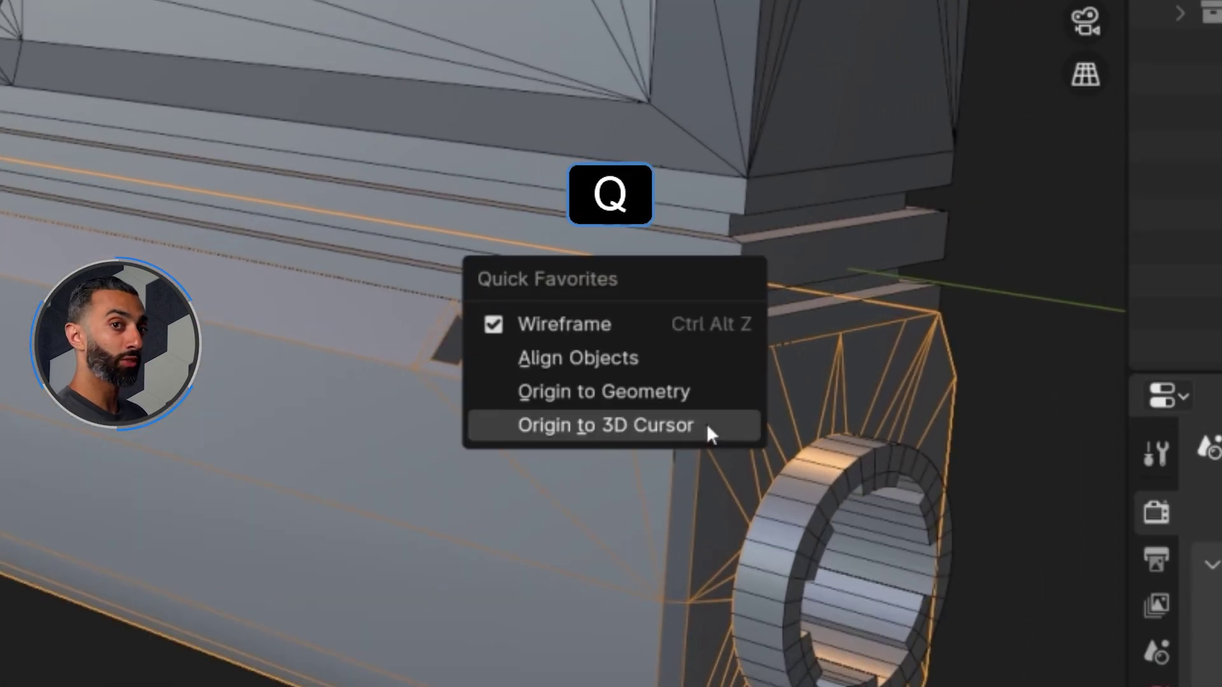
{"action": "left_click", "coordinate": [707, 422]}
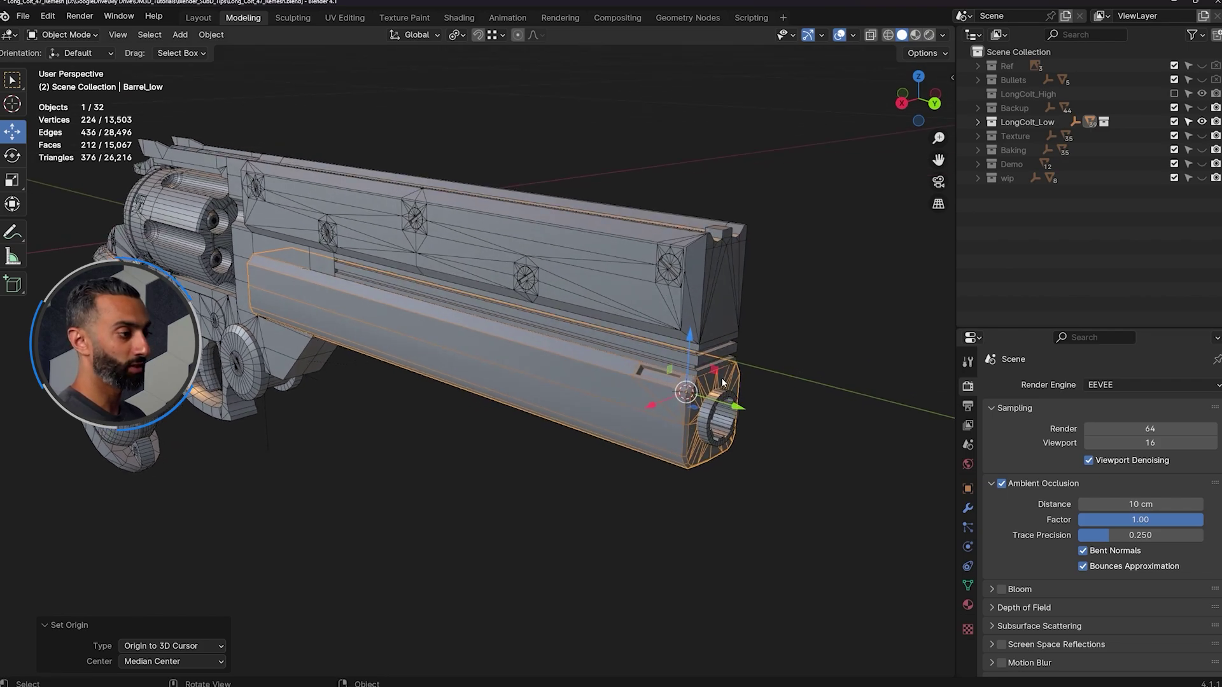
{"action": "key", "text": "r"}
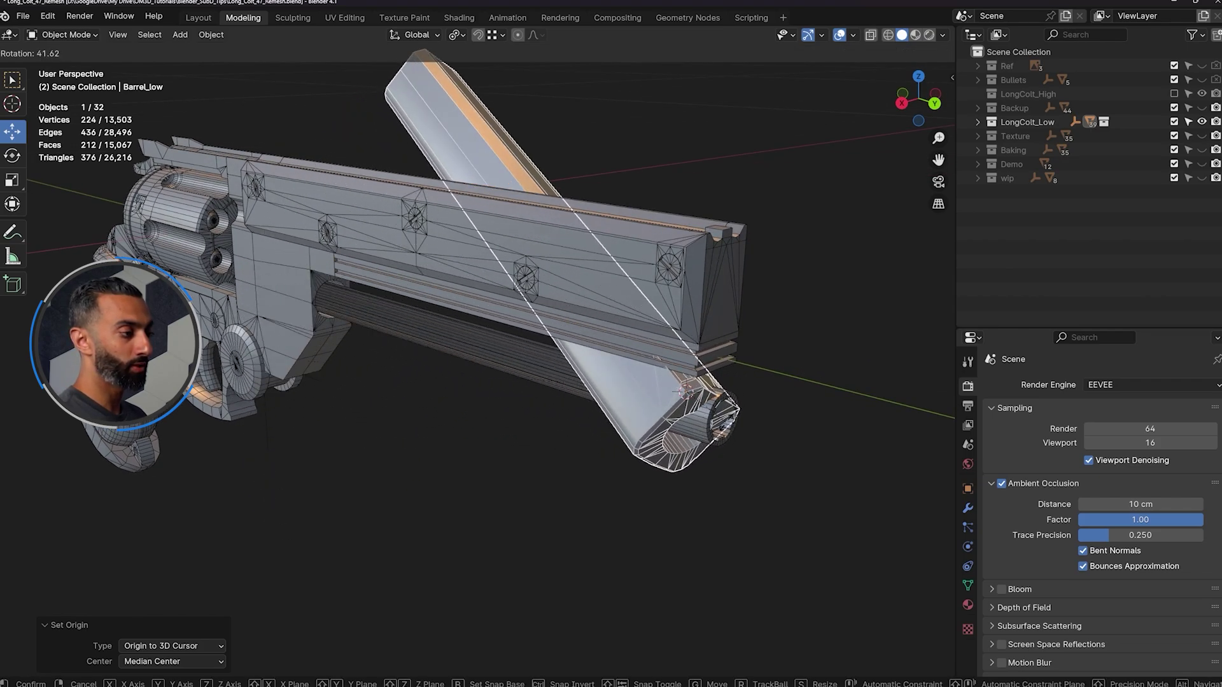
{"action": "right_click", "coordinate": [819, 431]}
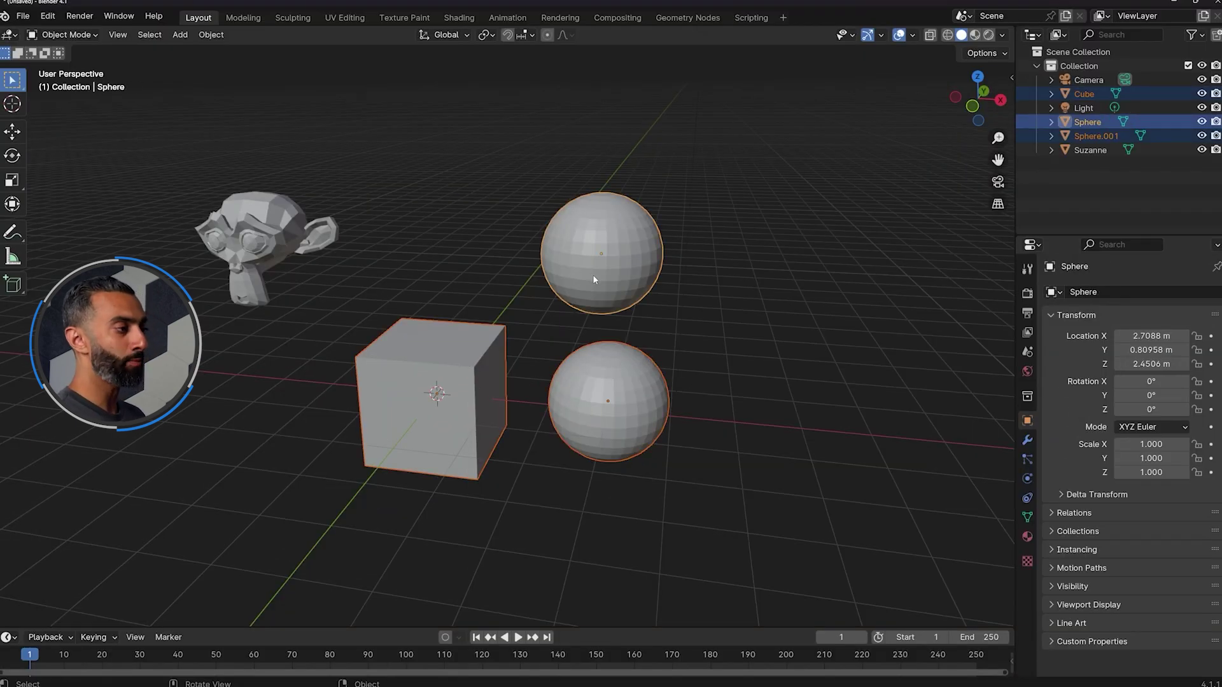
Move the selected cube and two spheres into a new collection named Coll1.
{"action": "key", "text": "m"}
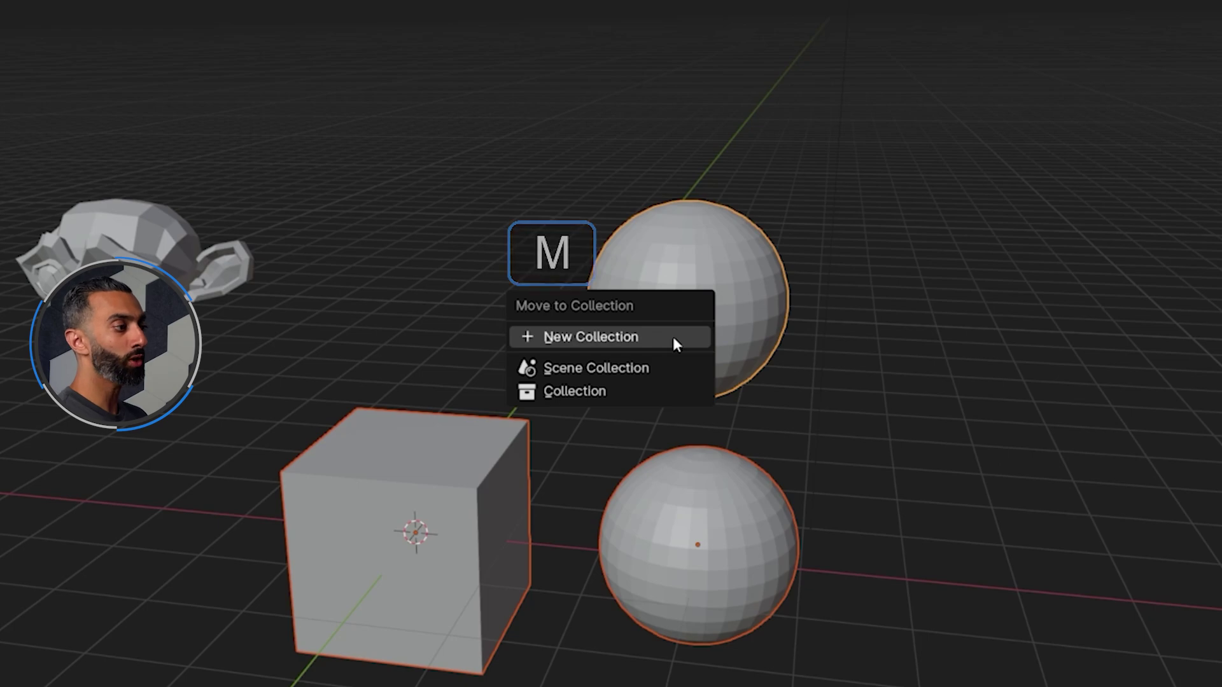
{"action": "left_click", "coordinate": [673, 337]}
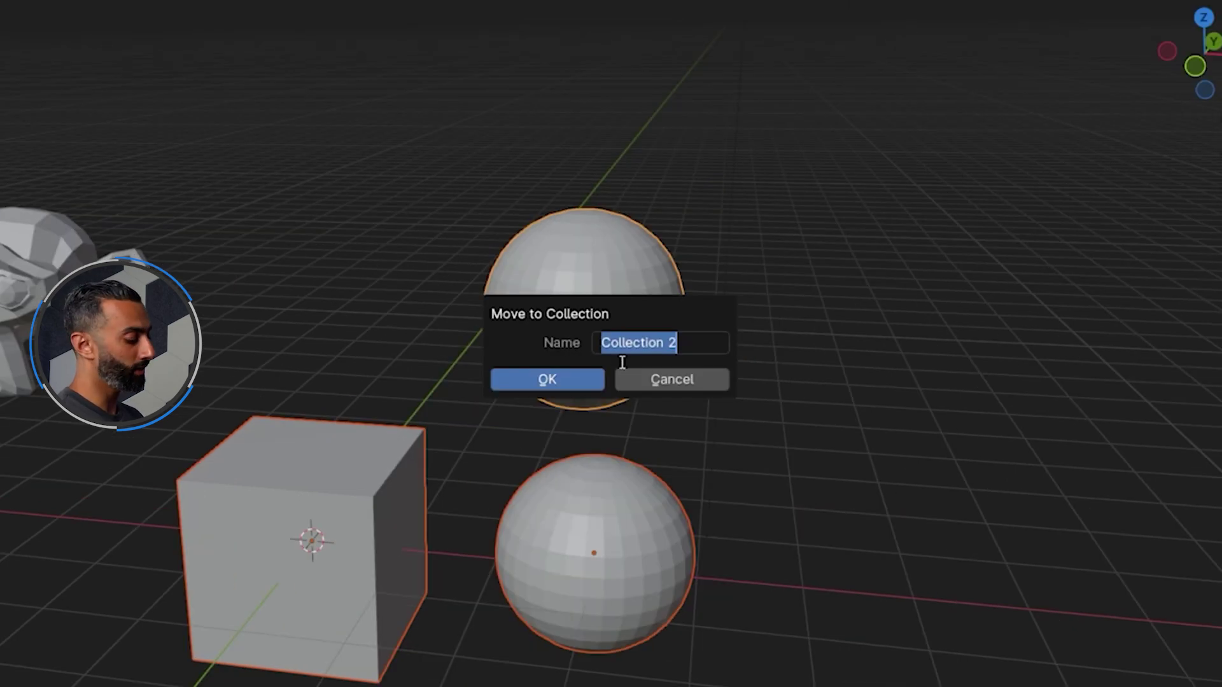
{"action": "type", "text": "Coll1"}
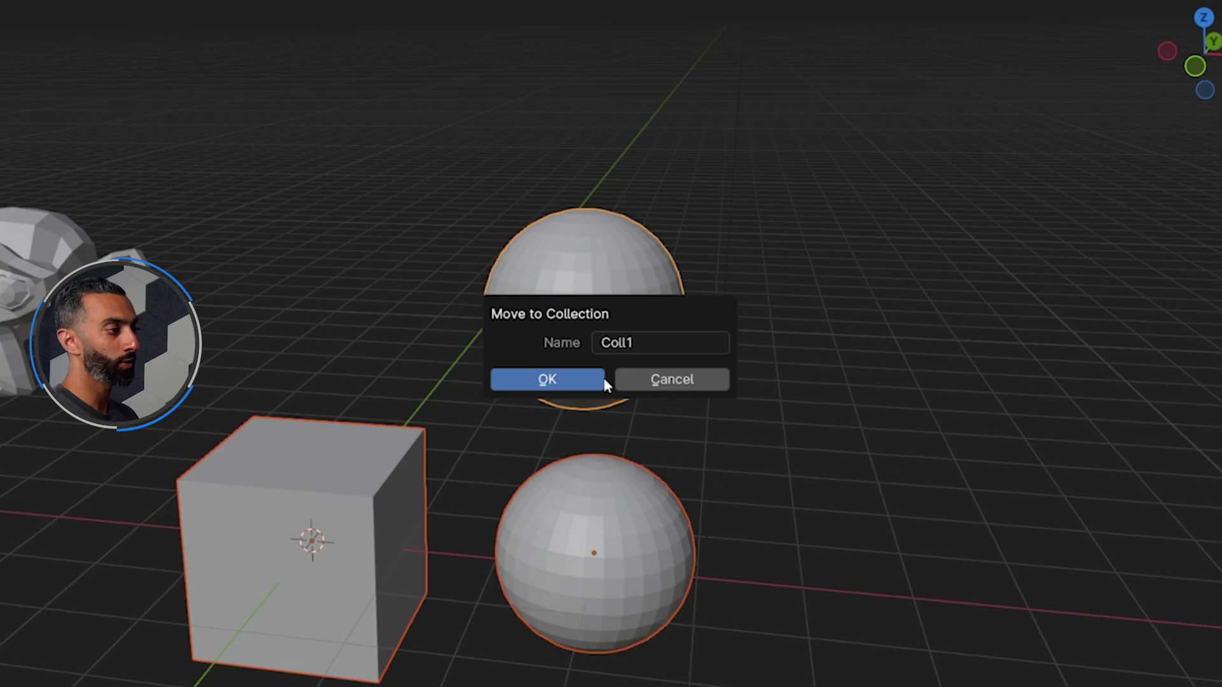
{"action": "left_click", "coordinate": [599, 379]}
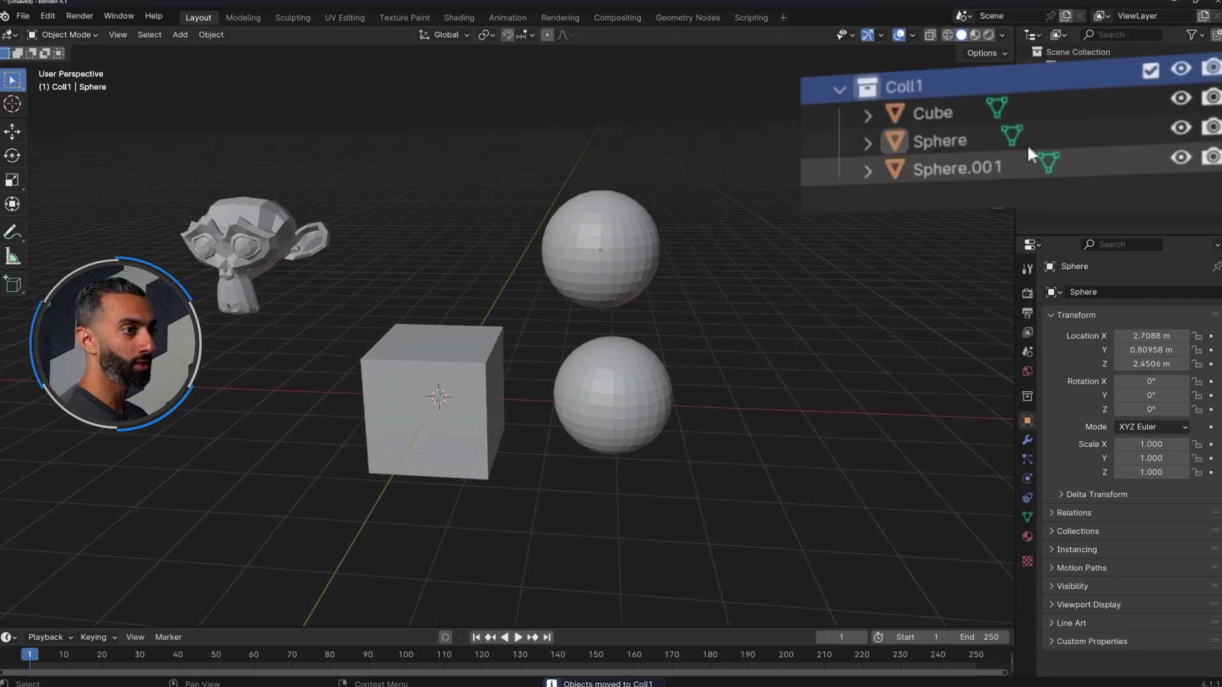
Hide the Coll1 collection and show it again.
{"action": "left_click", "coordinate": [1202, 121]}
{"action": "left_click", "coordinate": [1183, 67]}
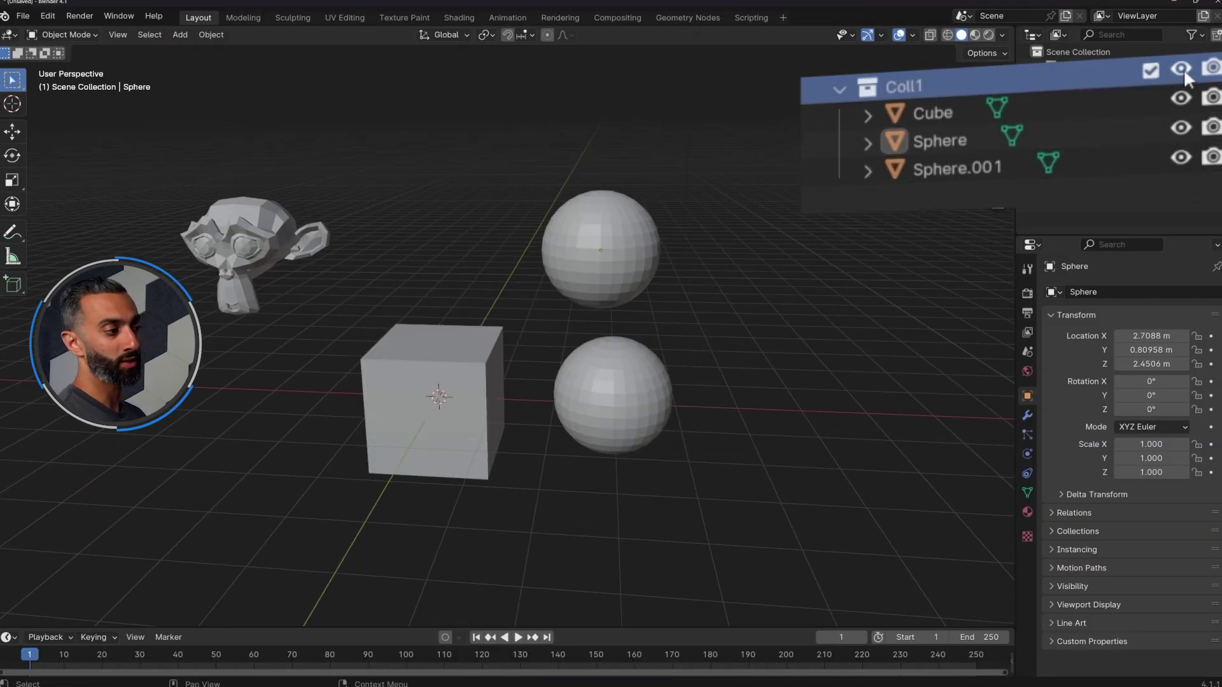
{"action": "middle_click_drag", "start_coordinate": [616, 238], "coordinate": [597, 264]}
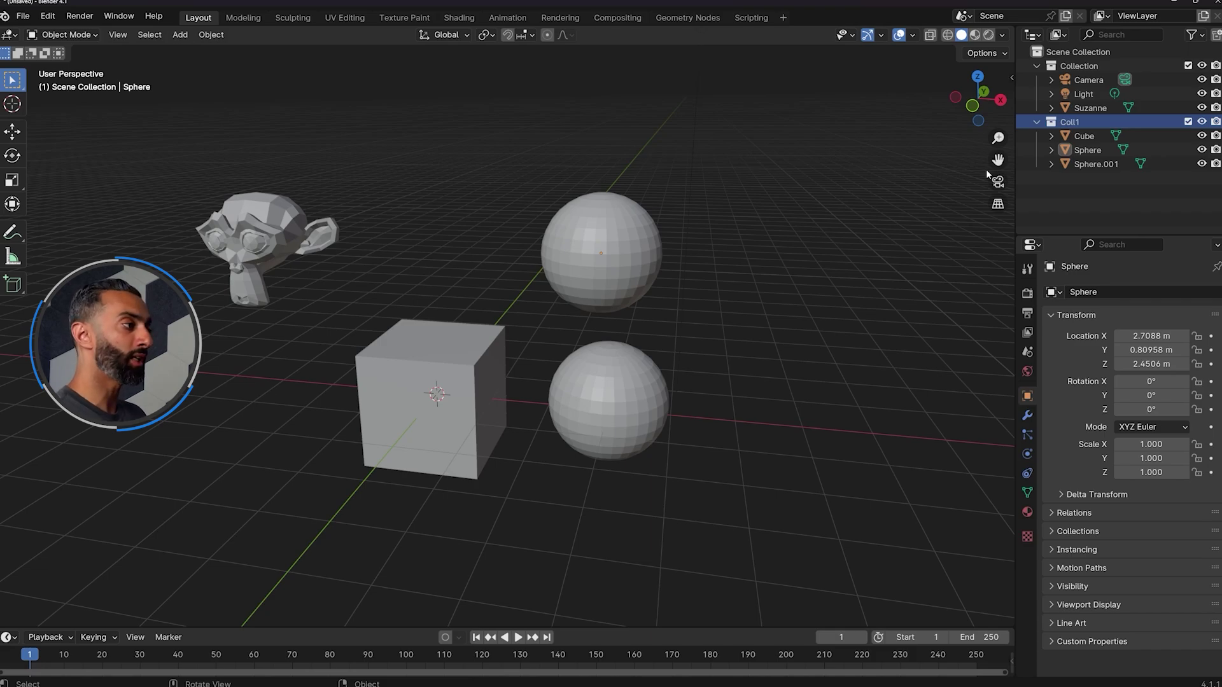
{"action": "middle_click_drag", "start_coordinate": [525, 311], "coordinate": [560, 297]}
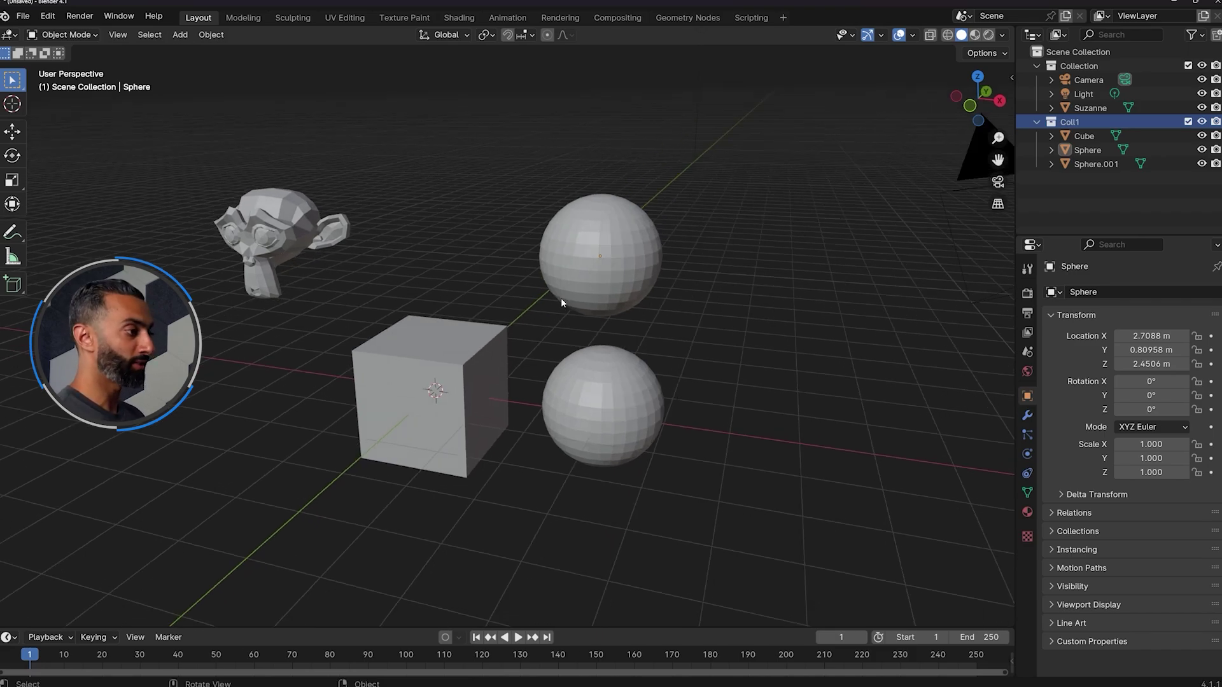
{"action": "key", "text": "g"}
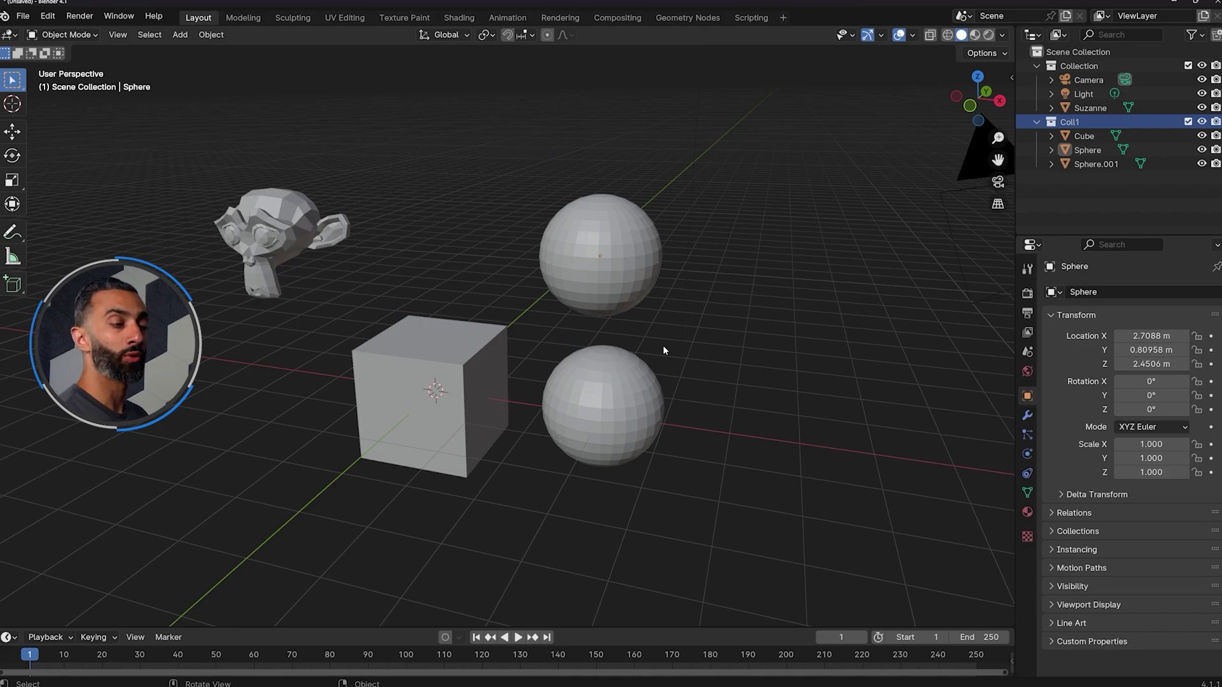
Add a plain axes empty at the 3D cursor with the other objects deselected.
{"action": "left_click_drag", "start_coordinate": [729, 533], "coordinate": [429, 250]}
{"action": "middle_click_drag", "start_coordinate": [445, 299], "coordinate": [635, 349]}
{"action": "left_click", "coordinate": [743, 302]}
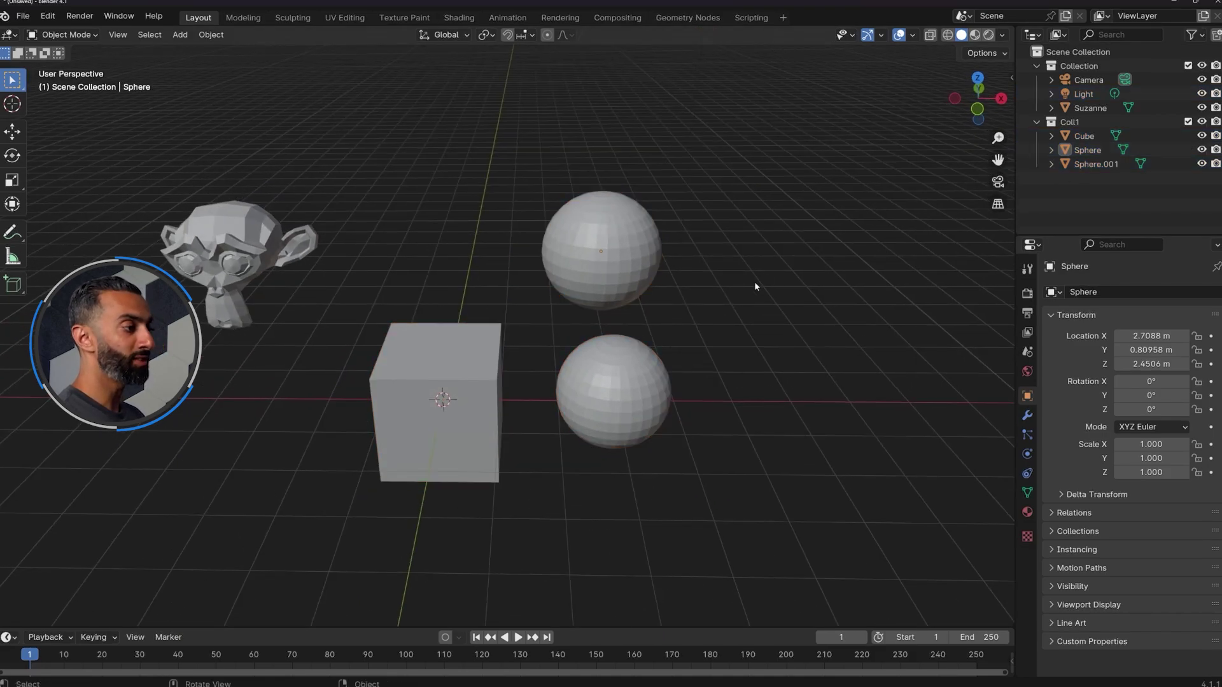
{"action": "key", "text": "shift+a"}
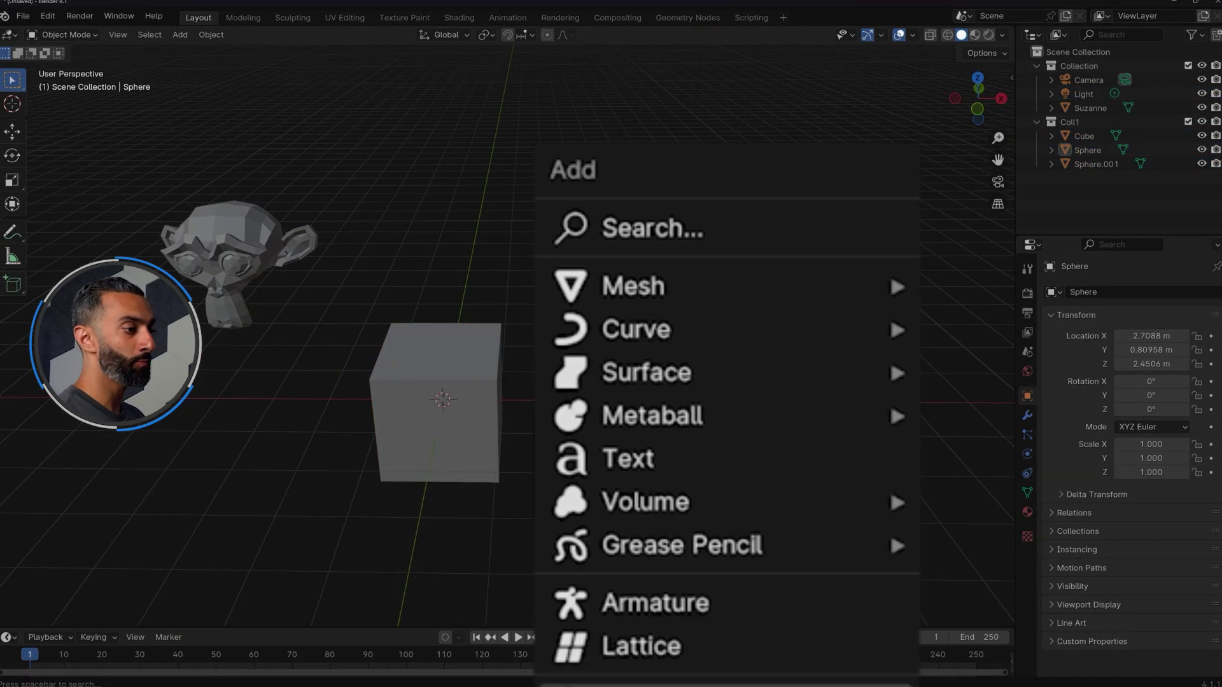
{"action": "mouse_move", "coordinate": [721, 460]}
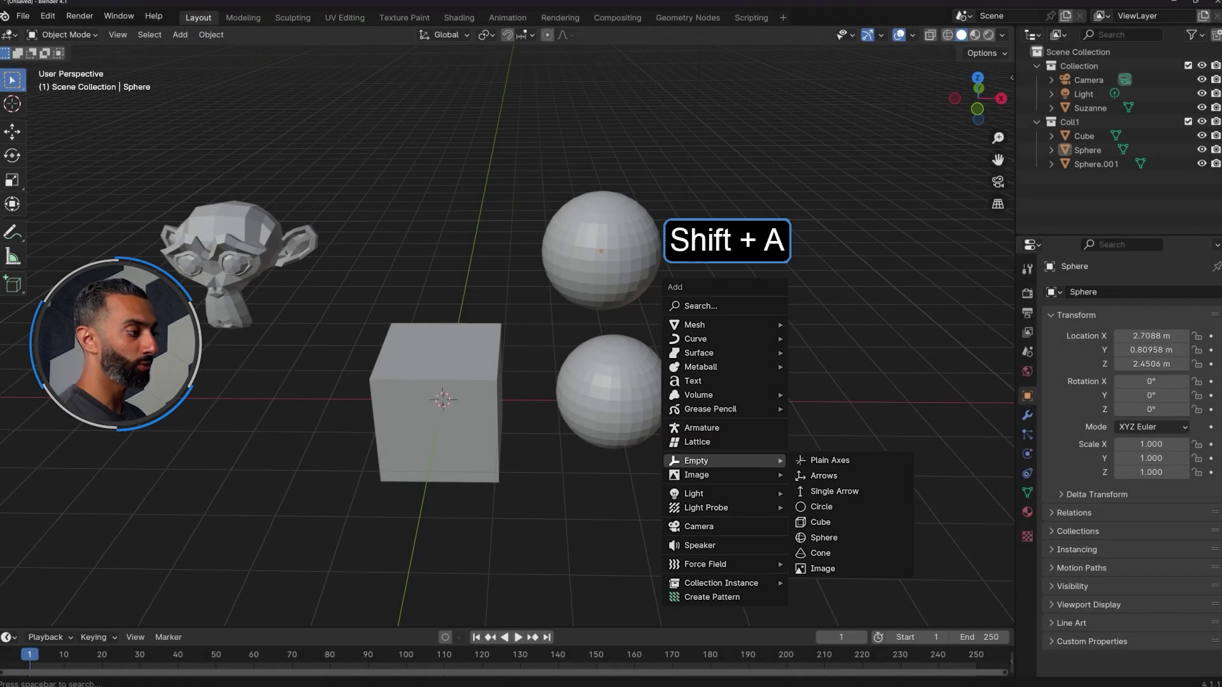
{"action": "left_click", "coordinate": [826, 460]}
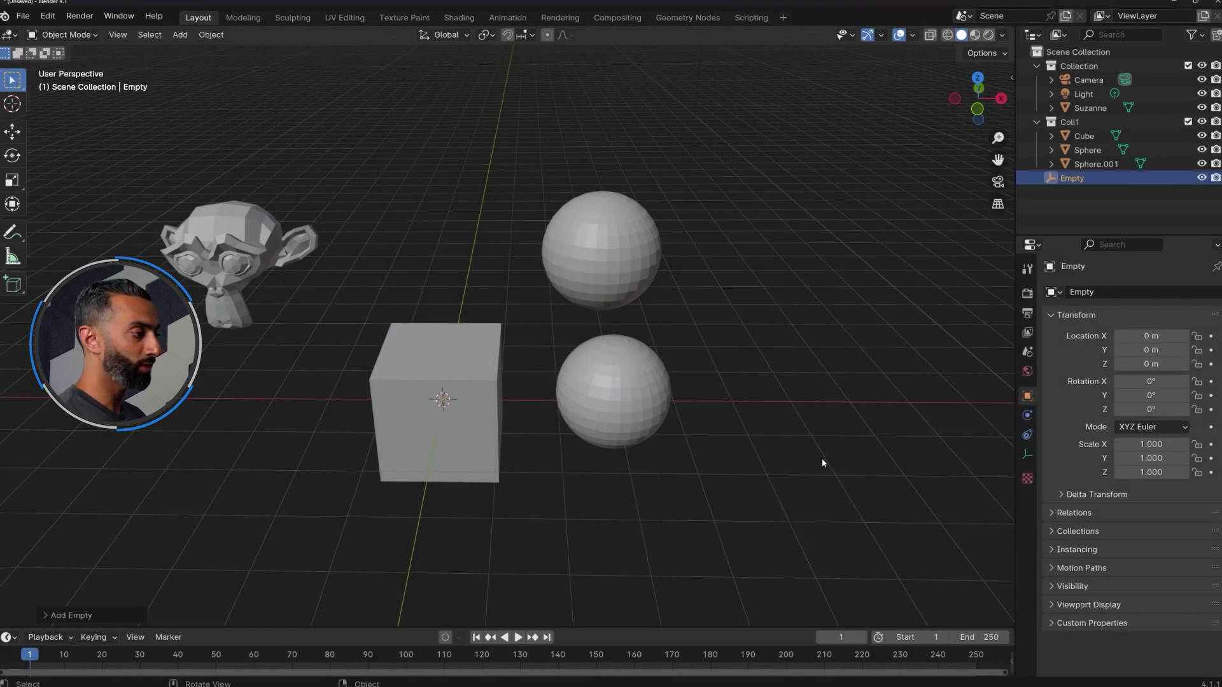
Turn on X-ray display and parent the cube and two spheres to the empty using the Object option.
{"action": "middle_click_drag", "start_coordinate": [823, 457], "coordinate": [673, 390]}
{"action": "key", "text": "alt+z"}
{"action": "key", "text": "alt+z"}
{"action": "key", "text": "alt+z"}
{"action": "middle_click_drag", "start_coordinate": [569, 410], "coordinate": [549, 411]}
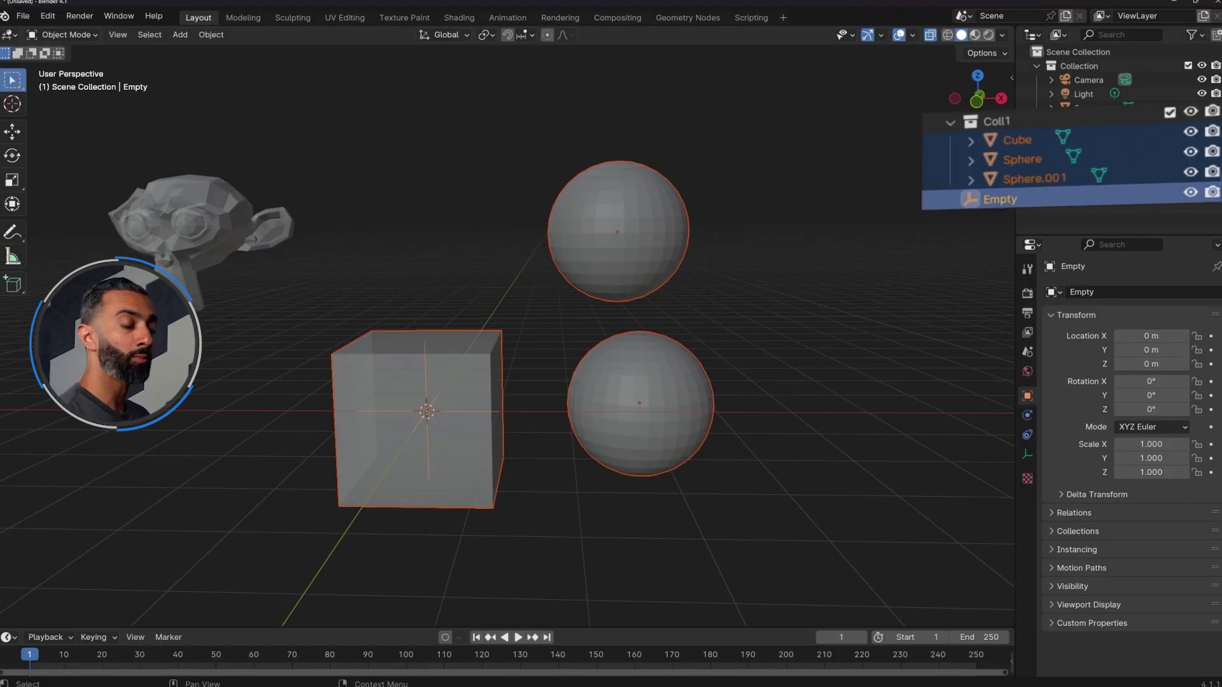
{"action": "middle_click_drag", "start_coordinate": [565, 282], "coordinate": [470, 355]}
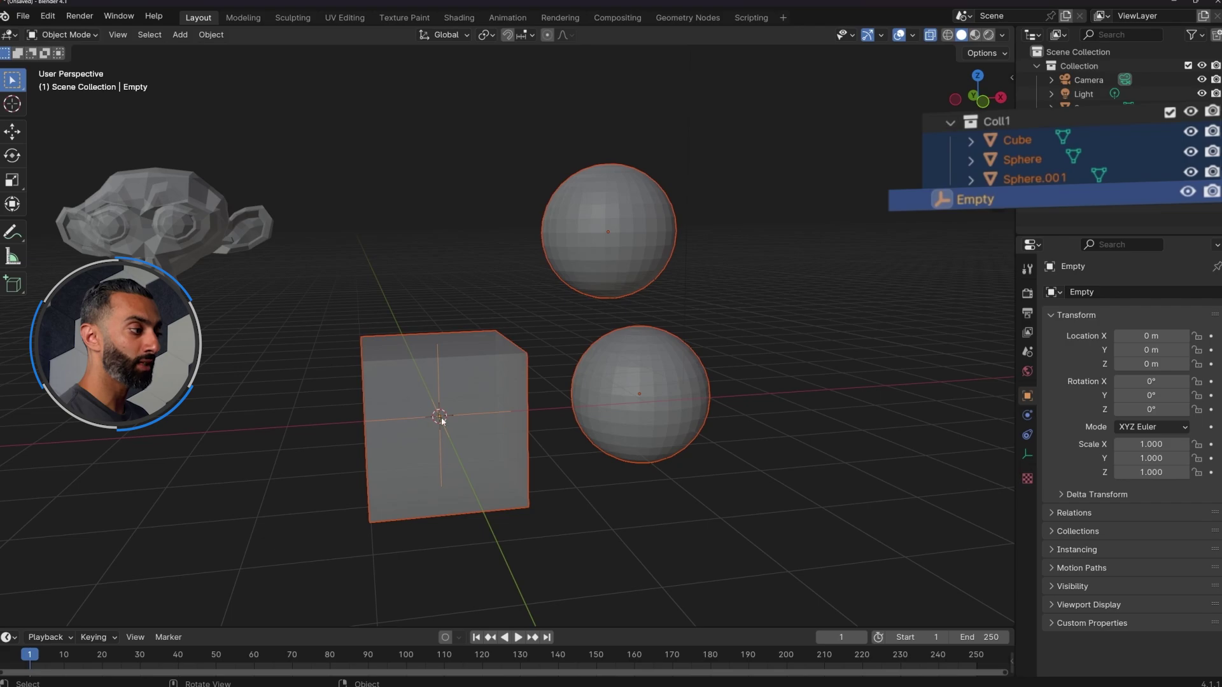
{"action": "middle_click_drag", "start_coordinate": [442, 420], "coordinate": [473, 415]}
{"action": "key", "text": "ctrl+p"}
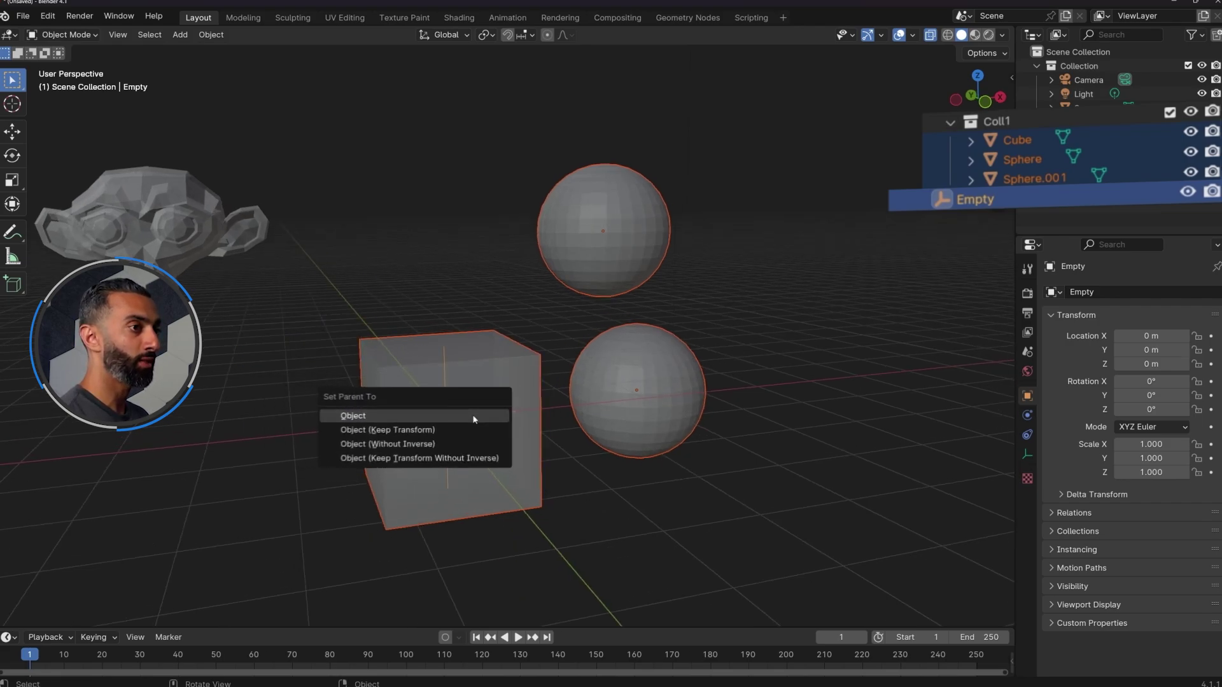
{"action": "left_click", "coordinate": [473, 419]}
Move the Empty into the Coll1 collection and expand its hierarchy in the outliner.
{"action": "left_click", "coordinate": [988, 200]}
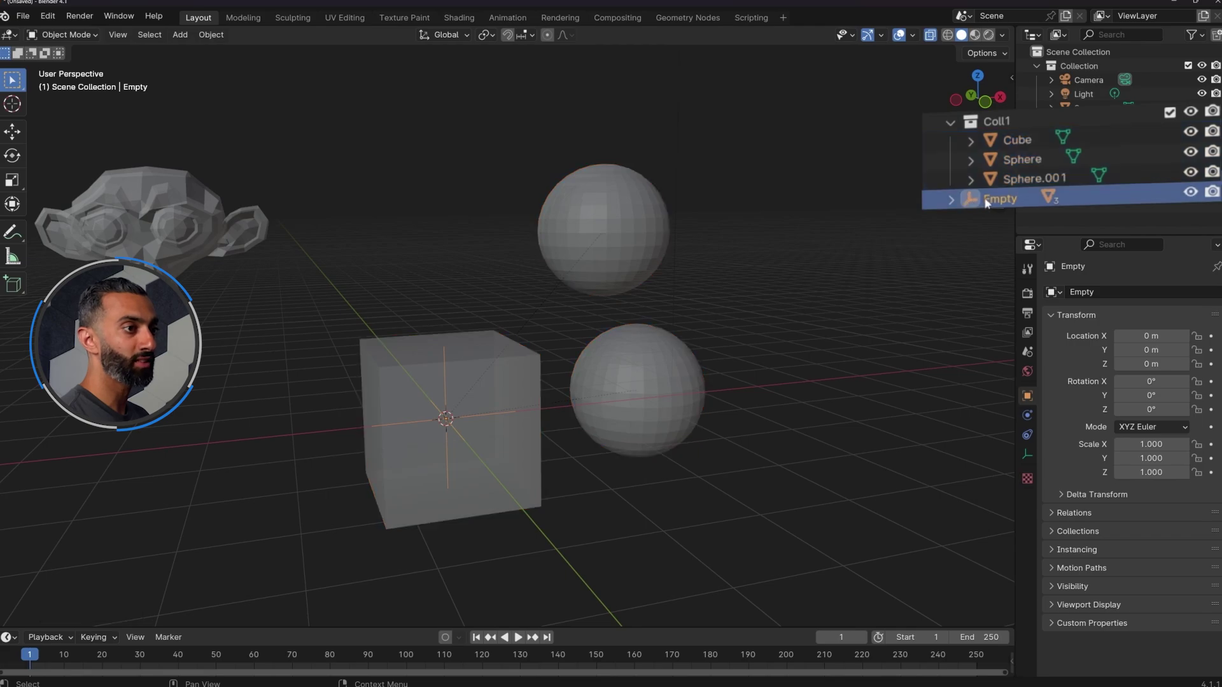
{"action": "left_click_drag", "start_coordinate": [984, 202], "coordinate": [1004, 132]}
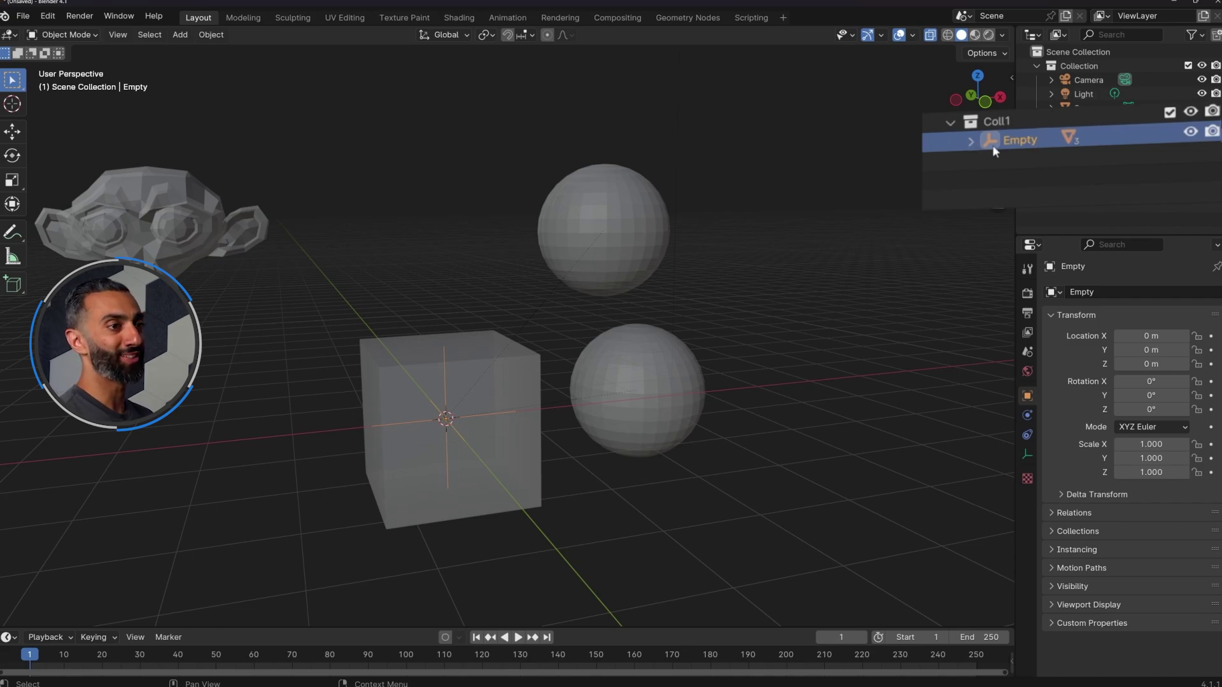
{"action": "left_click", "coordinate": [970, 143]}
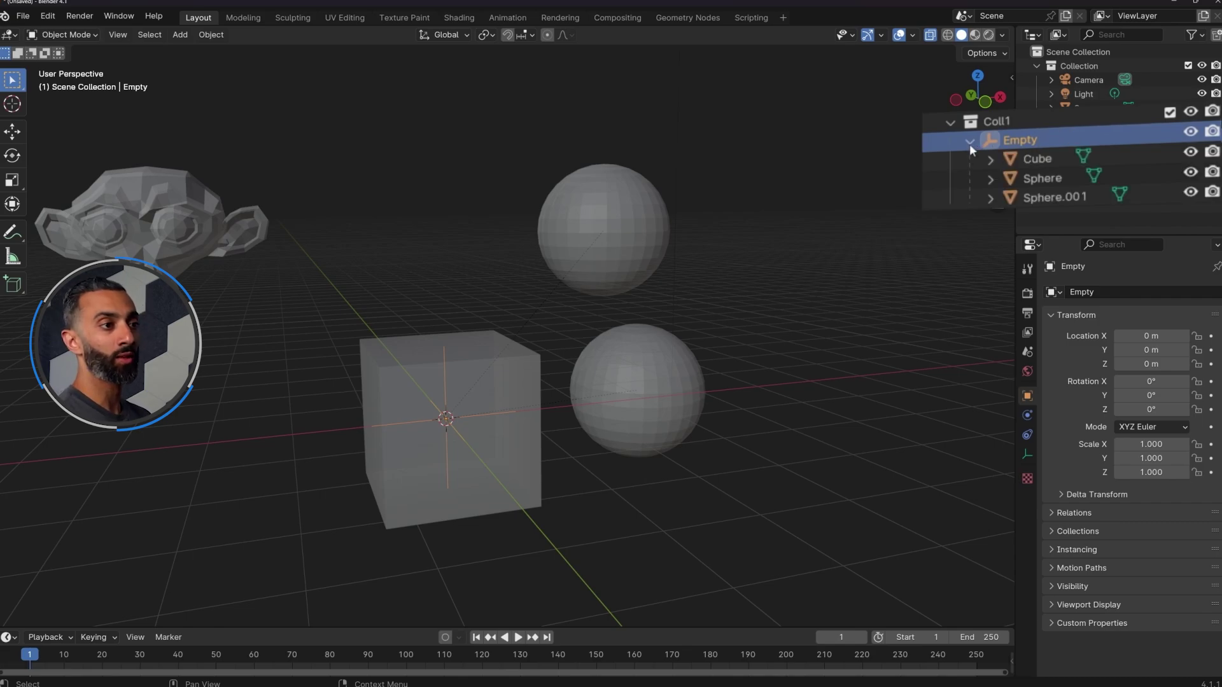
Toggle viewport visibility off and on for the Empty alone and for the whole Coll1 collection.
{"action": "left_click", "coordinate": [1191, 133]}
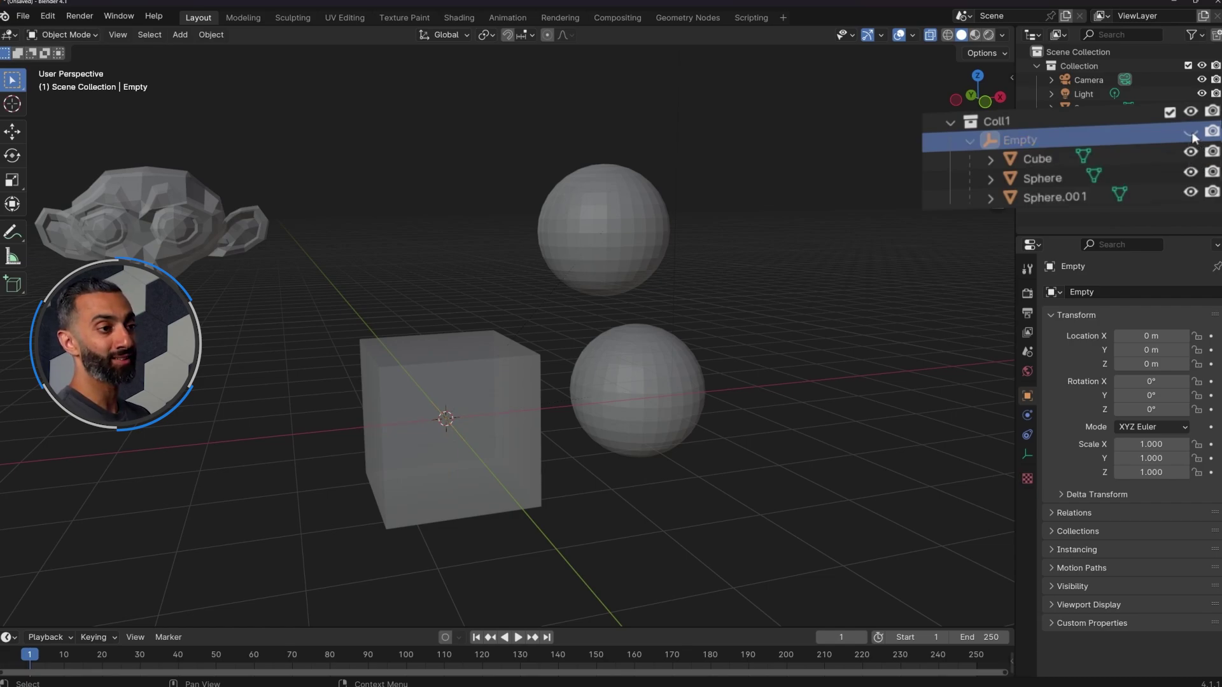
{"action": "left_click", "coordinate": [1192, 133]}
{"action": "left_click", "coordinate": [1192, 133]}
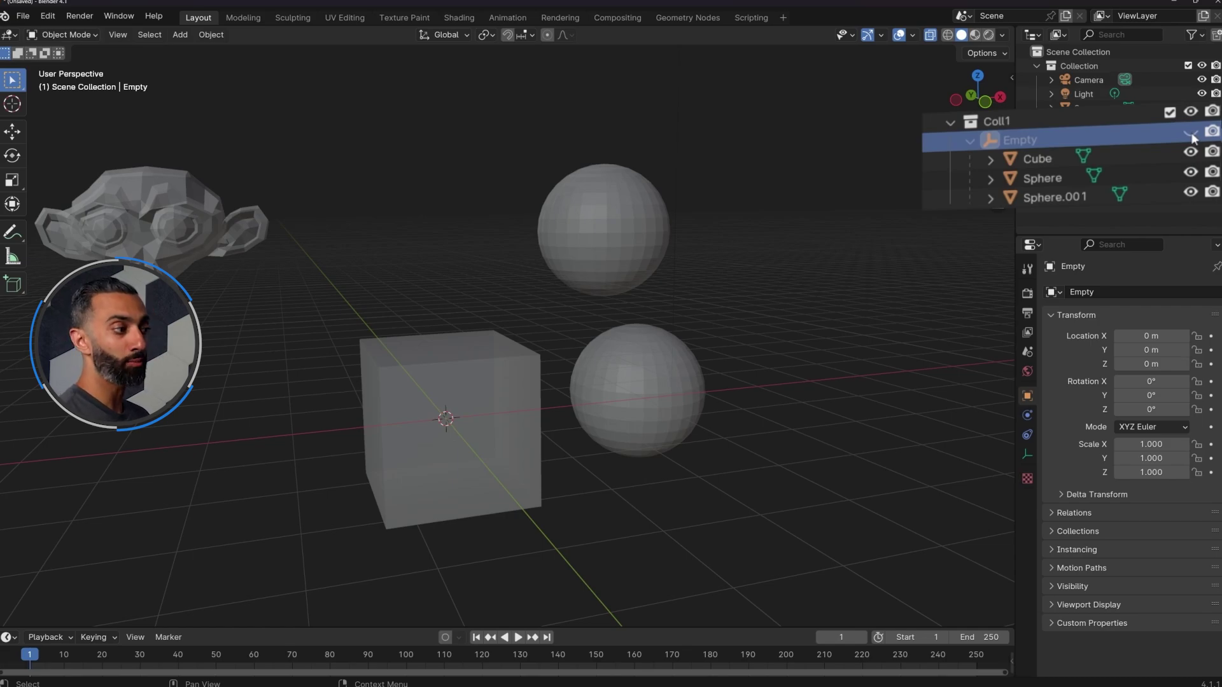
{"action": "left_click", "coordinate": [1192, 135]}
{"action": "scroll", "coordinate": [358, 428], "scroll_direction": "up", "scroll_amount": 5}
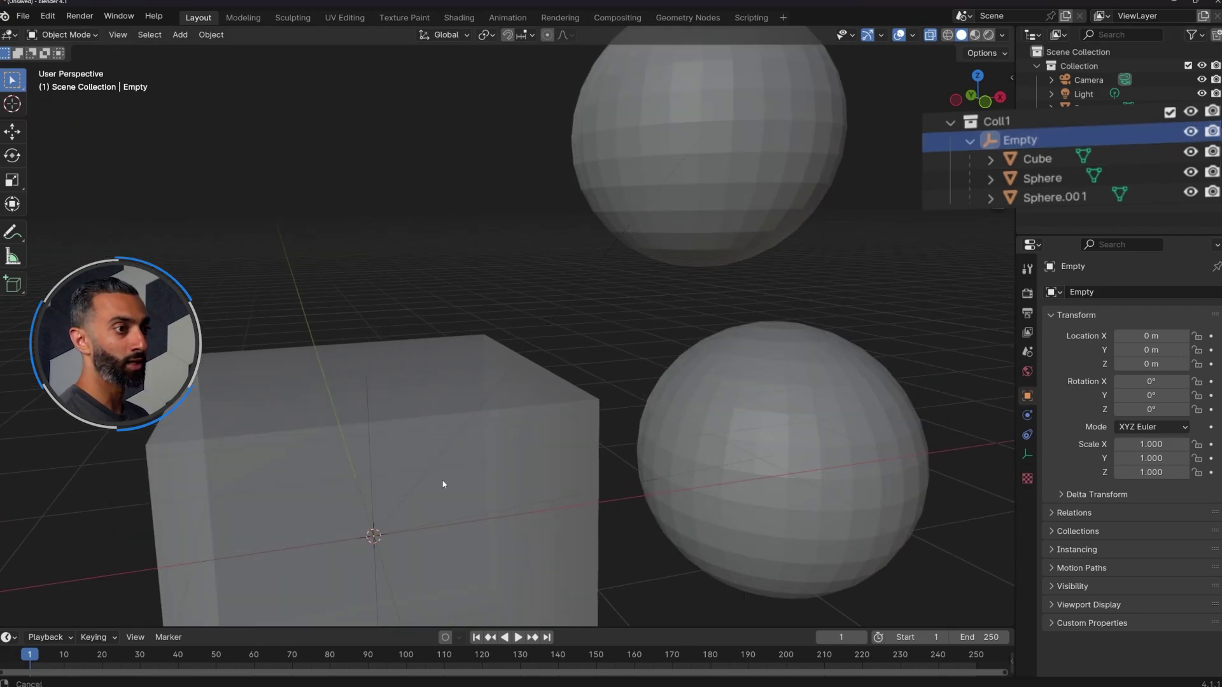
{"action": "key", "text": "KP_Decimal"}
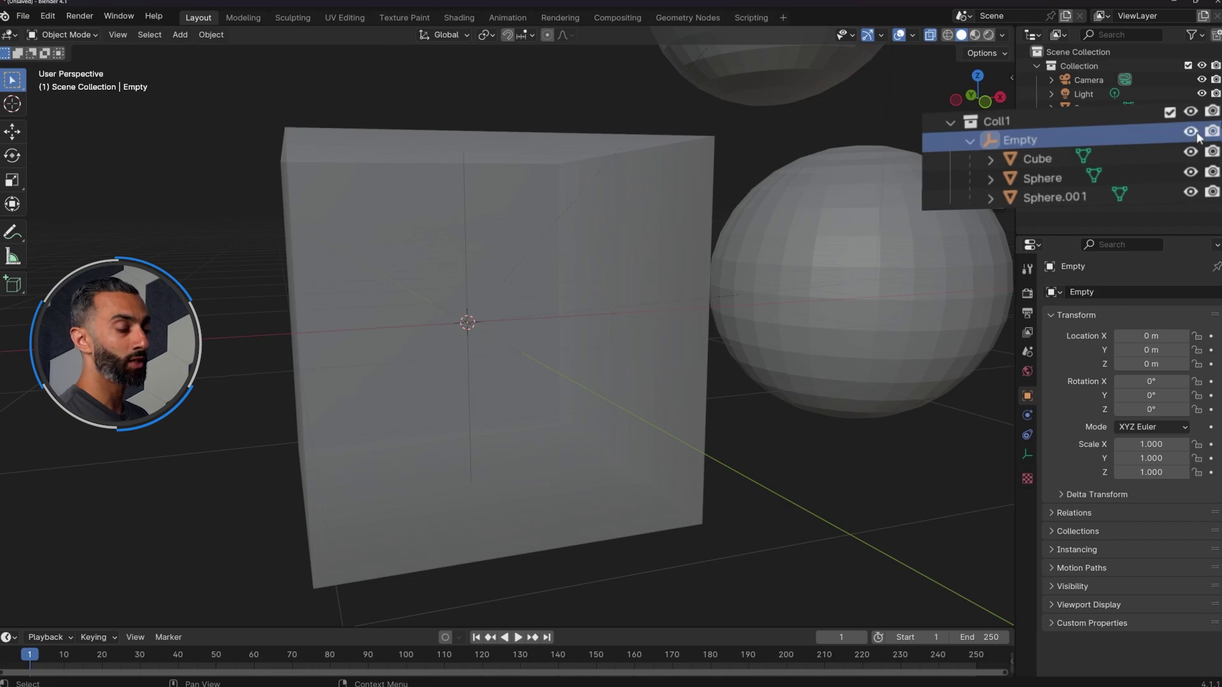
{"action": "left_click", "coordinate": [1191, 113]}
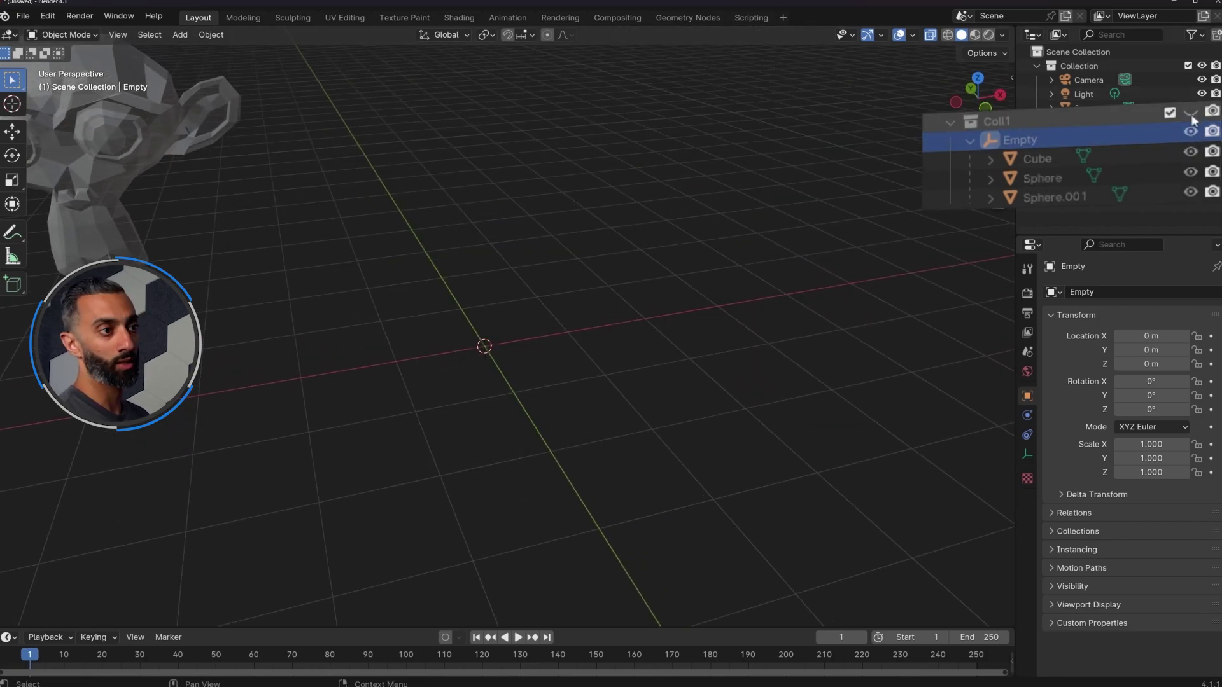
{"action": "left_click", "coordinate": [1192, 115]}
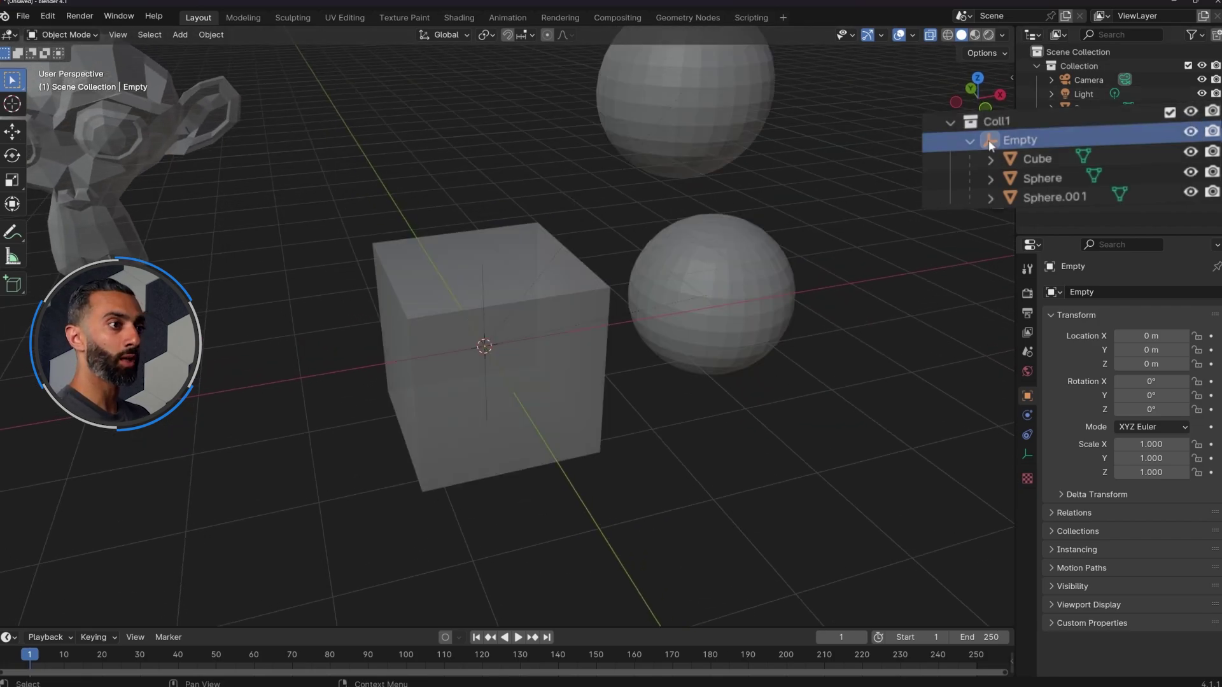
Select the Empty with all its children, then hide and show them in the viewport.
{"action": "double_click", "coordinate": [990, 144]}
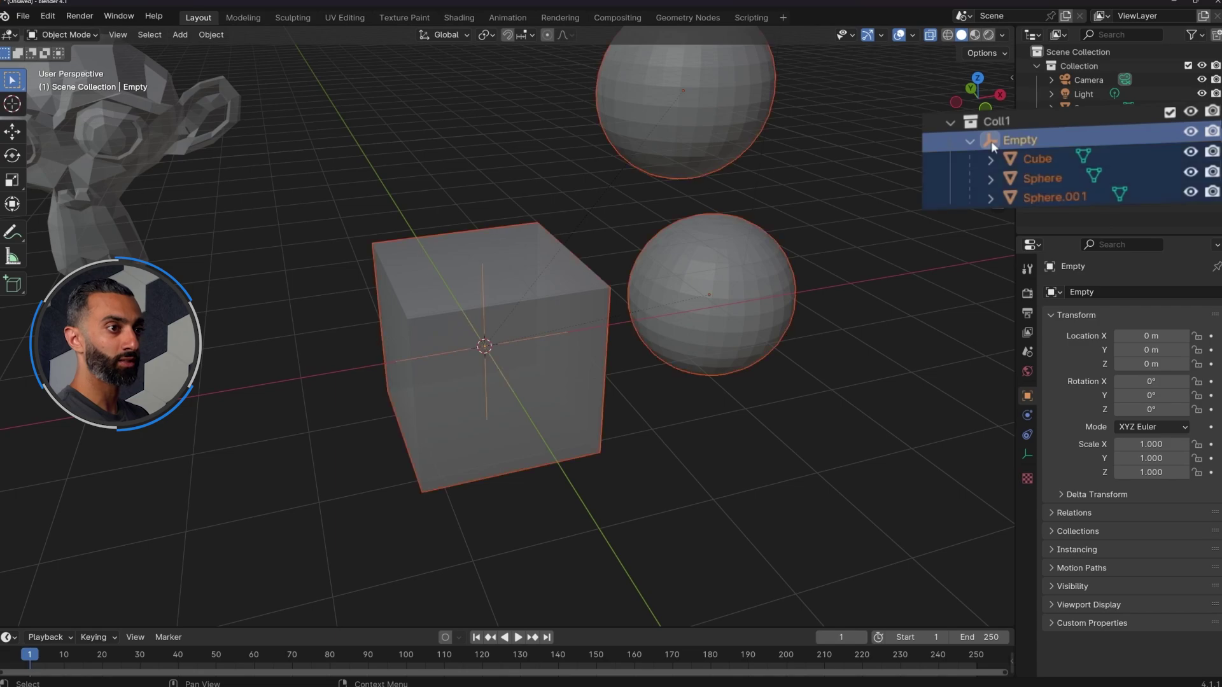
{"action": "left_click", "coordinate": [1190, 132]}
{"action": "mouse_move", "coordinate": [1194, 143]}
{"action": "left_mouse_down"}
{"action": "mouse_move", "coordinate": [1205, 220]}
{"action": "mouse_move", "coordinate": [1188, 130]}
{"action": "left_mouse_up"}
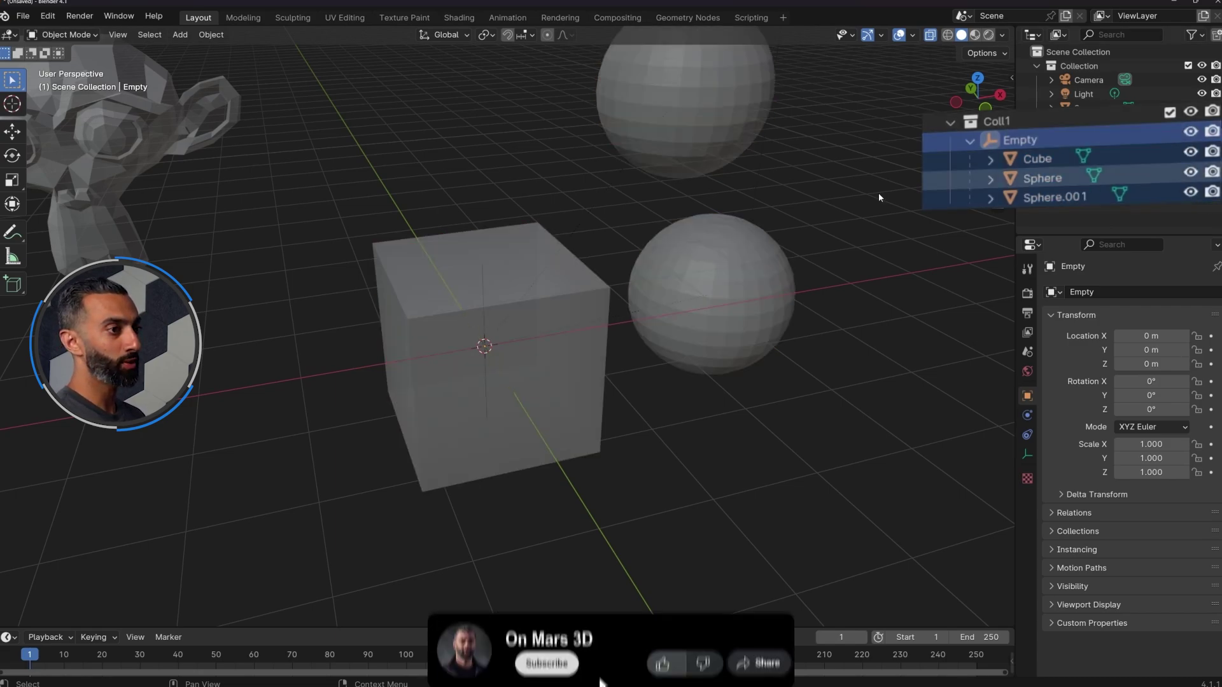
Select the Empty's whole hierarchy again, and hide and reshow the Coll1 collection.
{"action": "middle_click_drag", "start_coordinate": [588, 207], "coordinate": [656, 236]}
{"action": "double_click", "coordinate": [990, 144]}
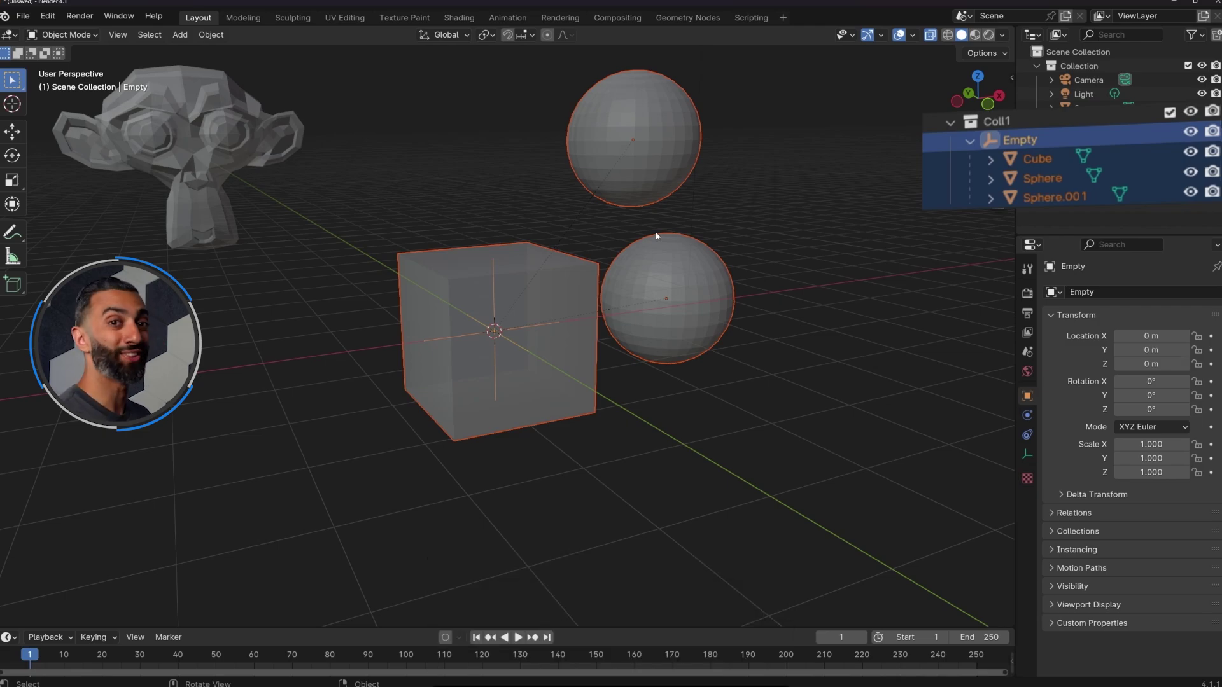
{"action": "scroll", "coordinate": [657, 236], "scroll_direction": "down", "scroll_amount": 2}
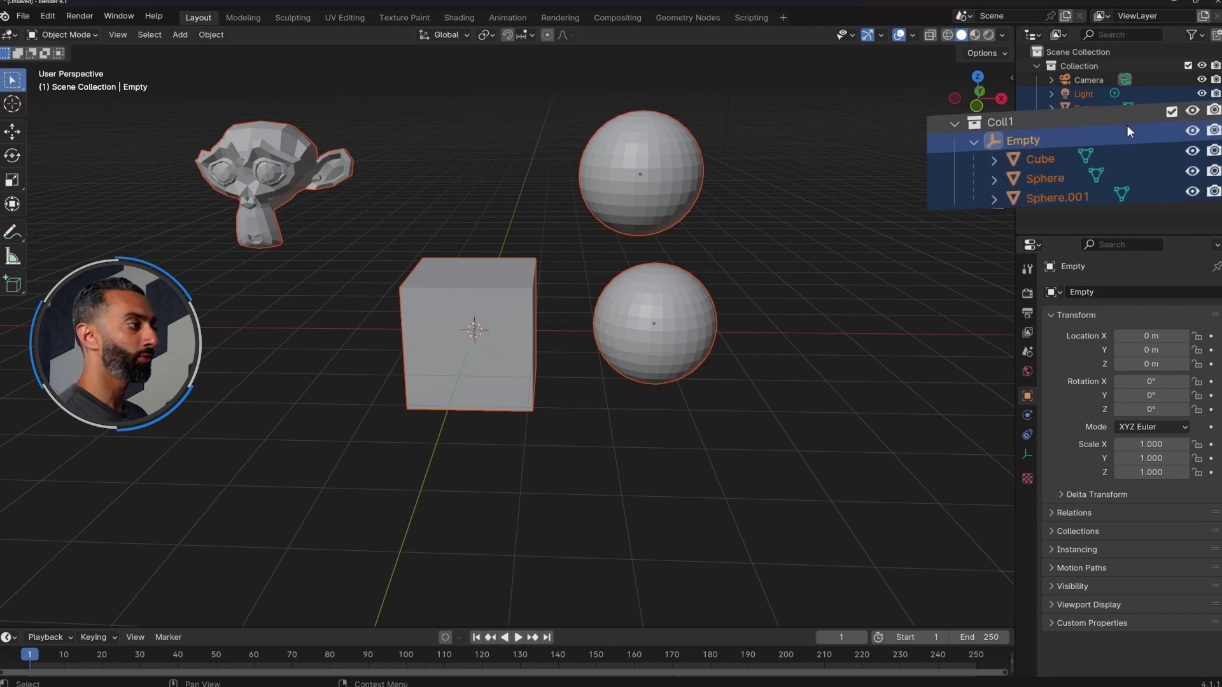
{"action": "left_click", "coordinate": [1193, 132]}
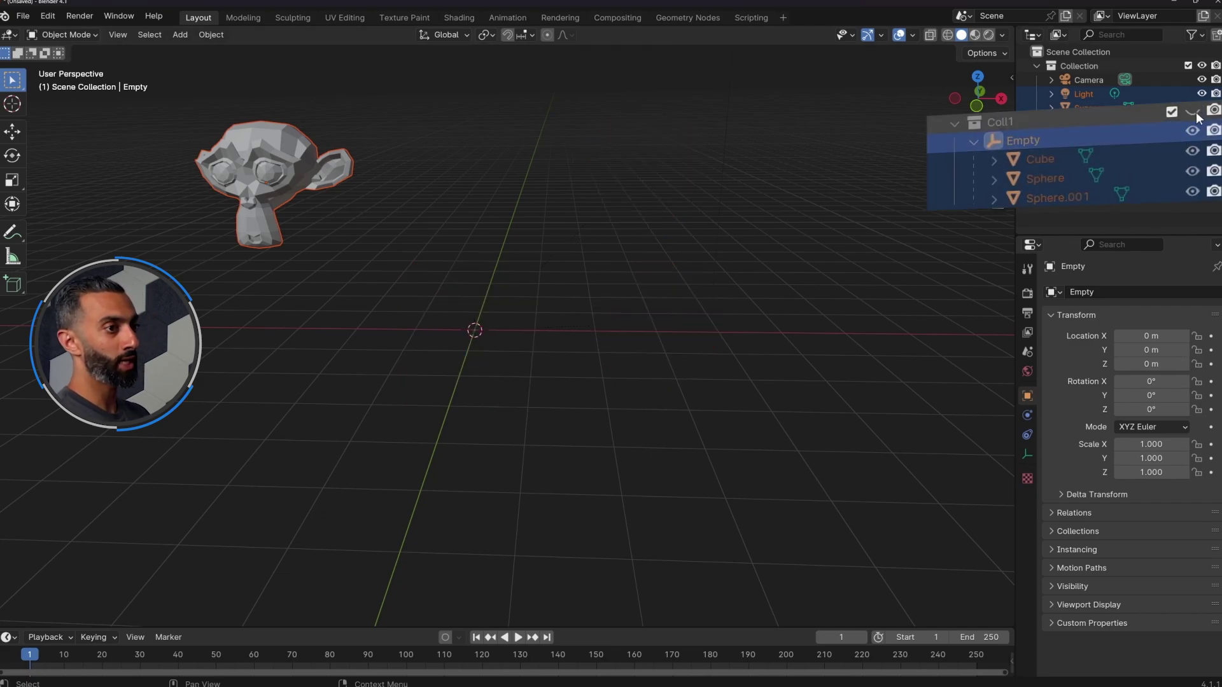
{"action": "left_click", "coordinate": [1193, 132]}
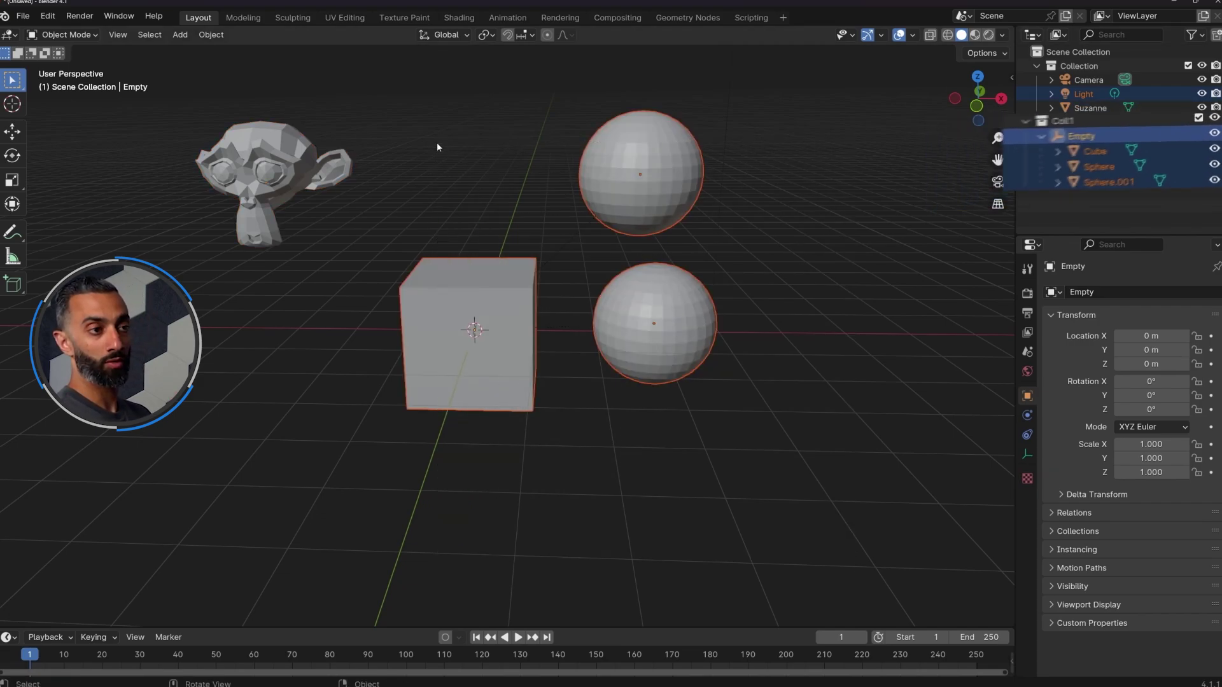
Make the Coll1 collection unselectable in the viewport and test it by box-selecting across the cube and spheres.
{"action": "left_click", "coordinate": [658, 179]}
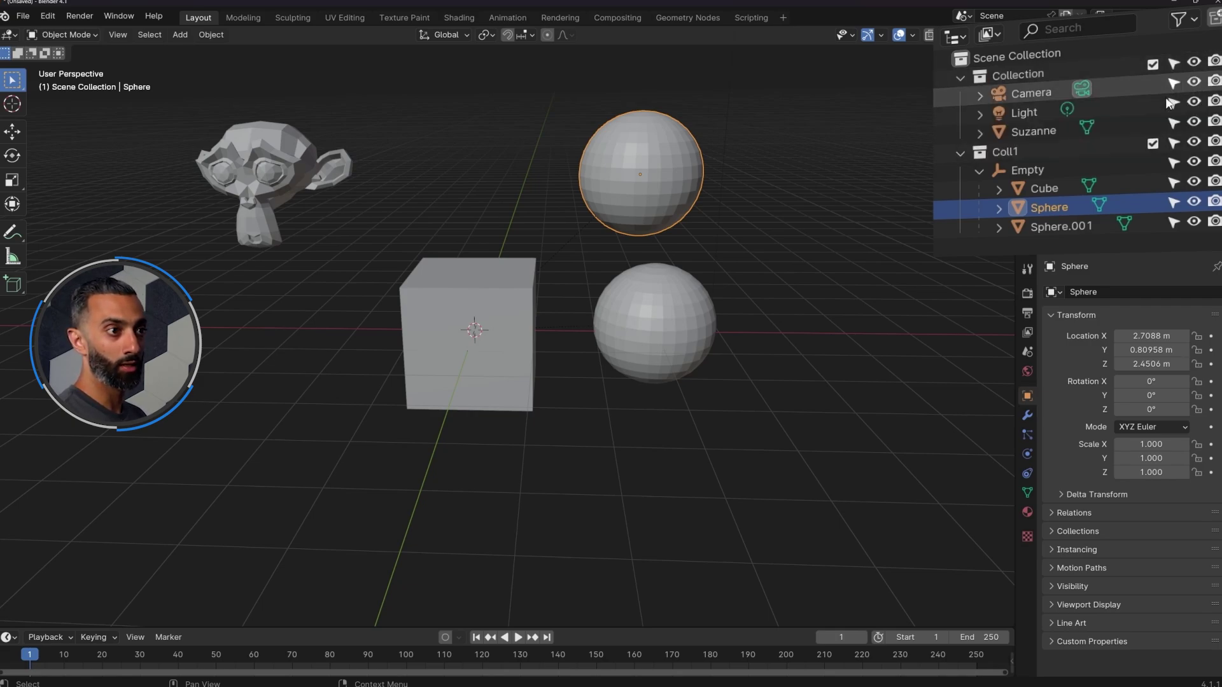
{"action": "left_click", "coordinate": [1171, 143]}
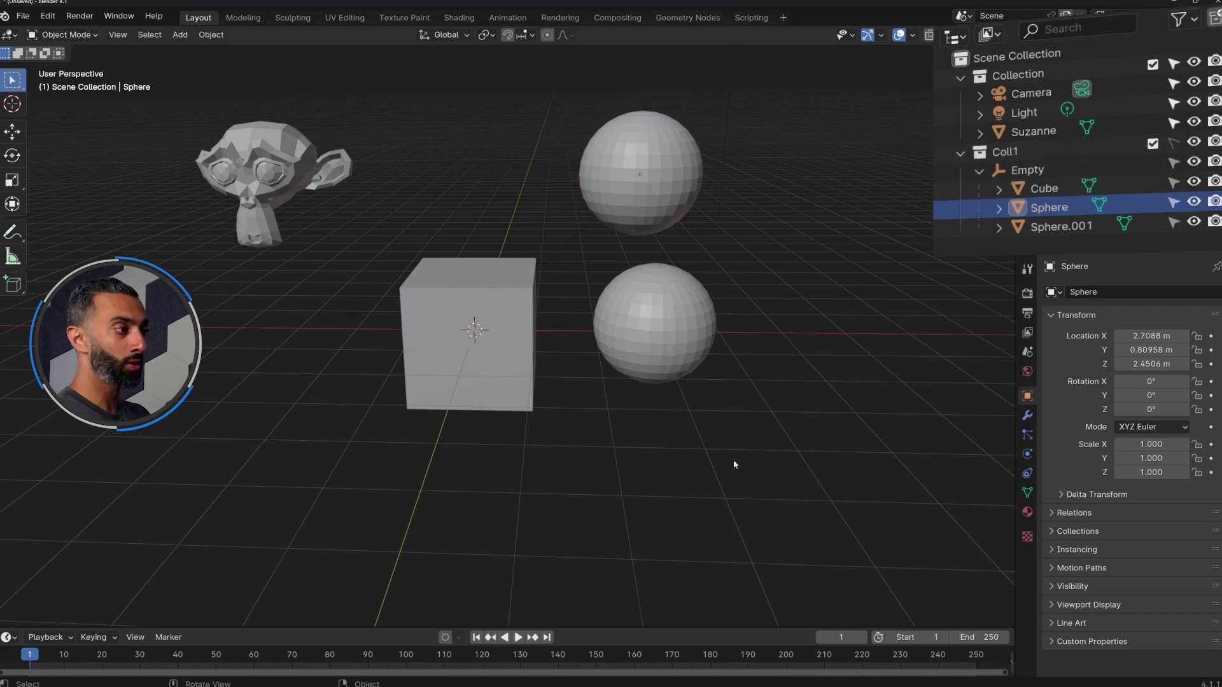
{"action": "left_click_drag", "start_coordinate": [766, 529], "coordinate": [401, 119]}
{"action": "left_click_drag", "start_coordinate": [860, 511], "coordinate": [467, 108]}
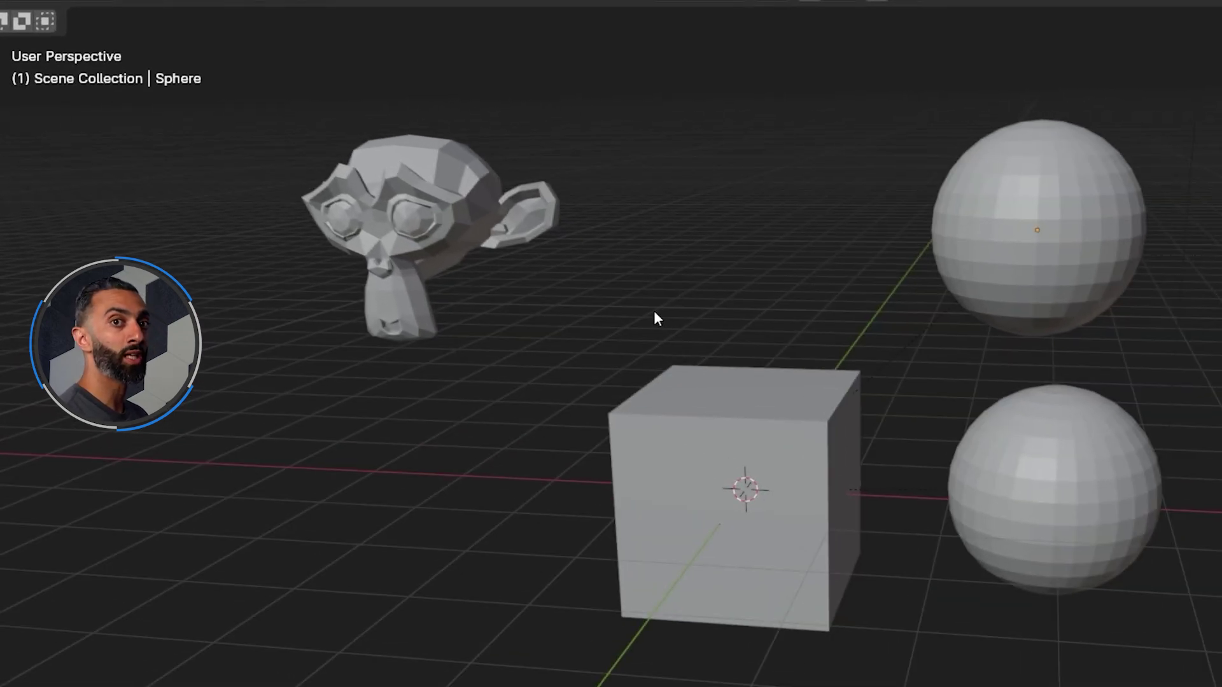
{"action": "key", "text": "shift+a"}
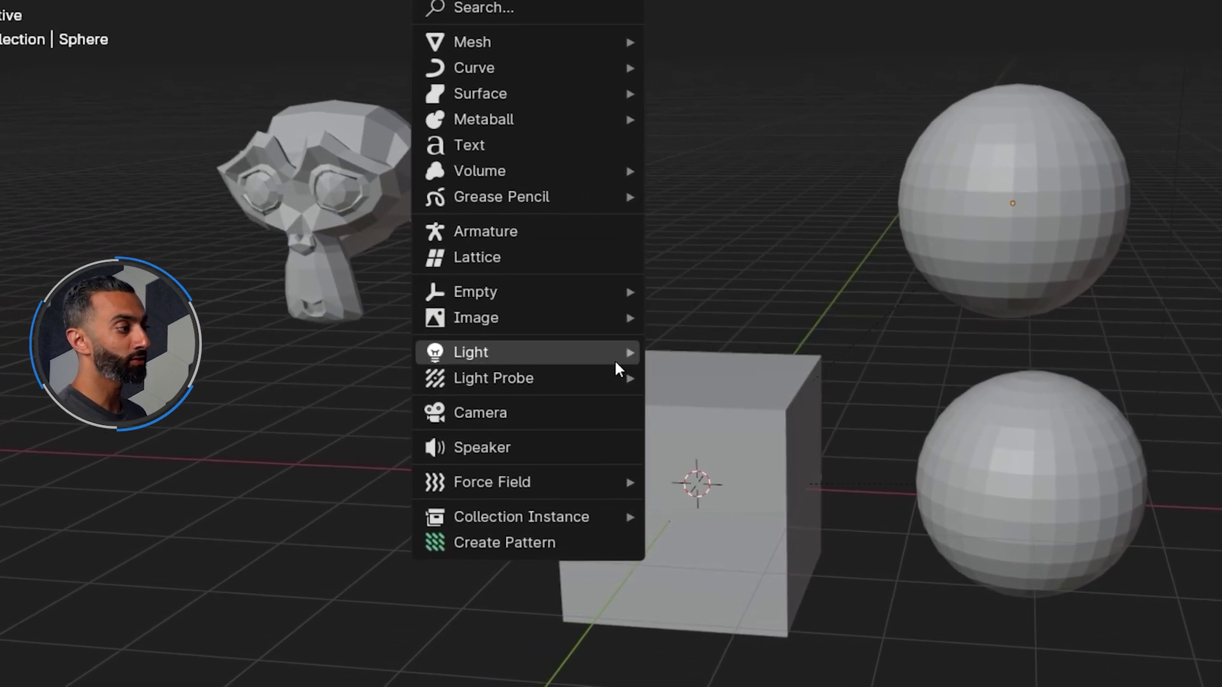
{"action": "mouse_move", "coordinate": [639, 360]}
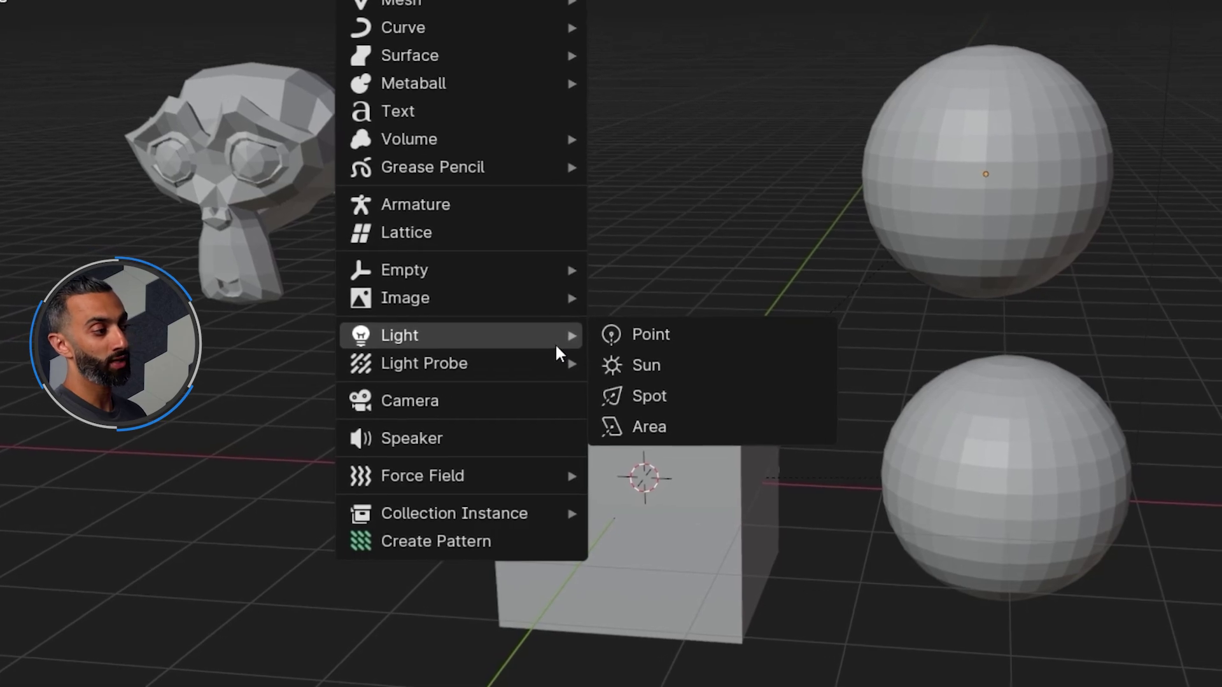
{"action": "mouse_move", "coordinate": [359, 318]}
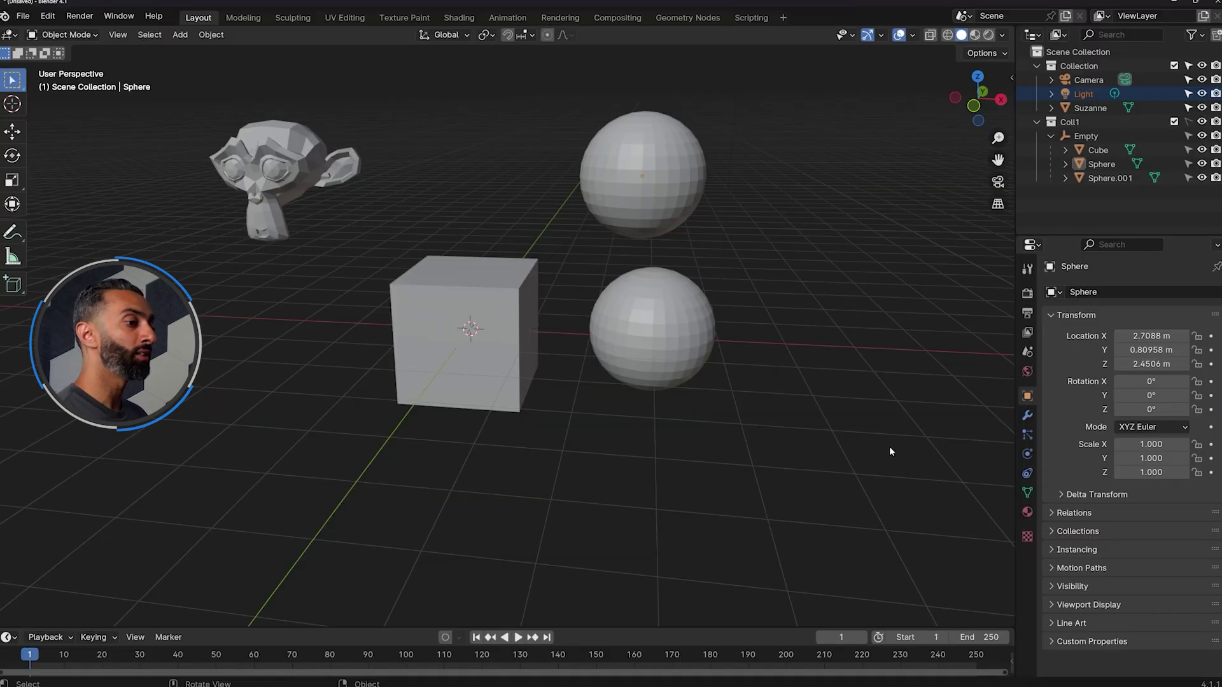
{"action": "middle_click_drag", "start_coordinate": [888, 446], "coordinate": [862, 446]}
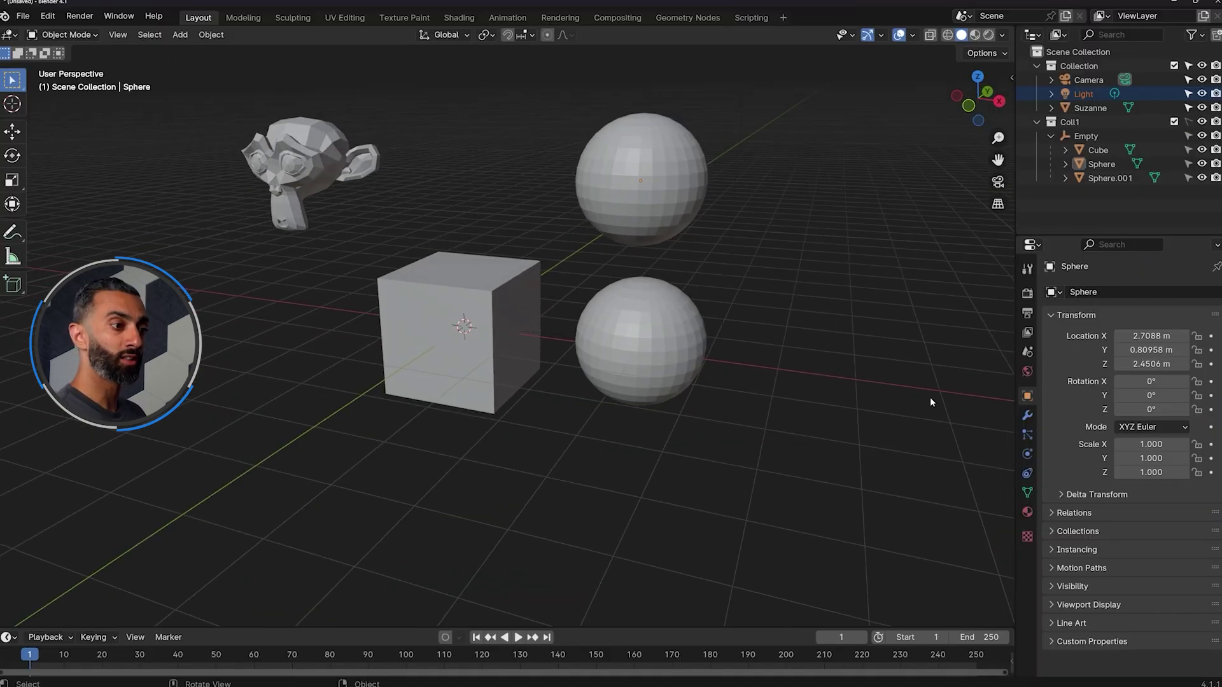
Display the World properties and switch to the Shading workspace.
{"action": "left_click", "coordinate": [1028, 373]}
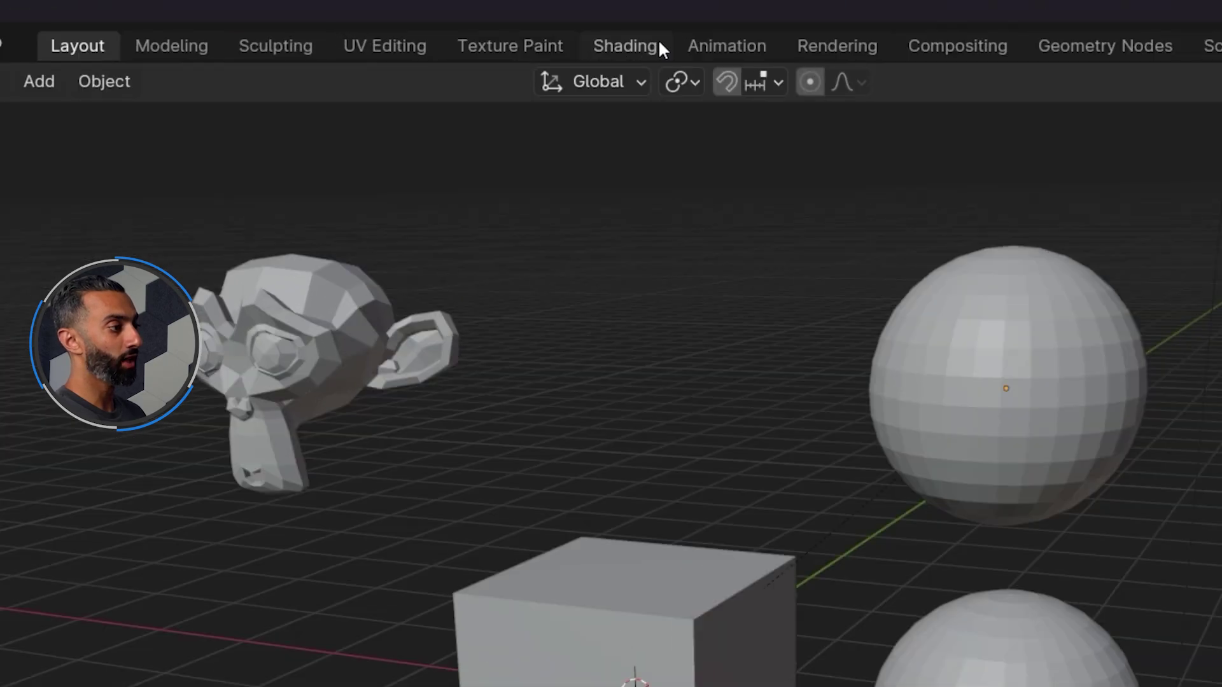
{"action": "left_click", "coordinate": [635, 40]}
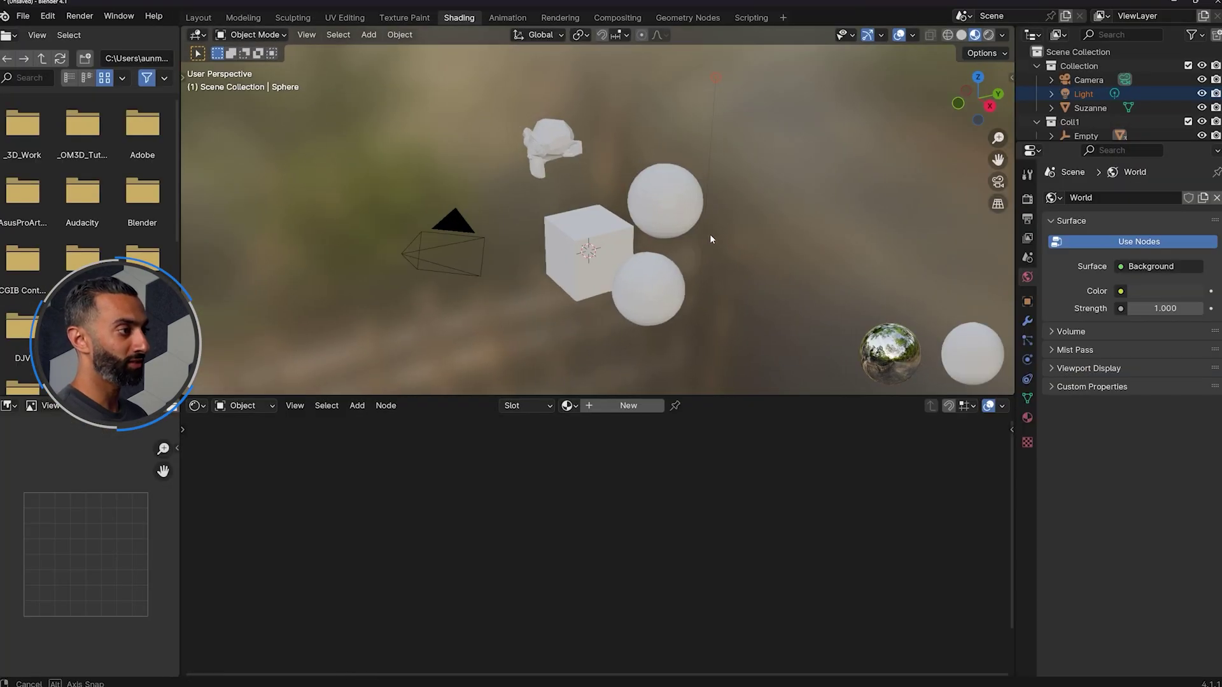
{"action": "middle_click_drag", "start_coordinate": [709, 234], "coordinate": [859, 198]}
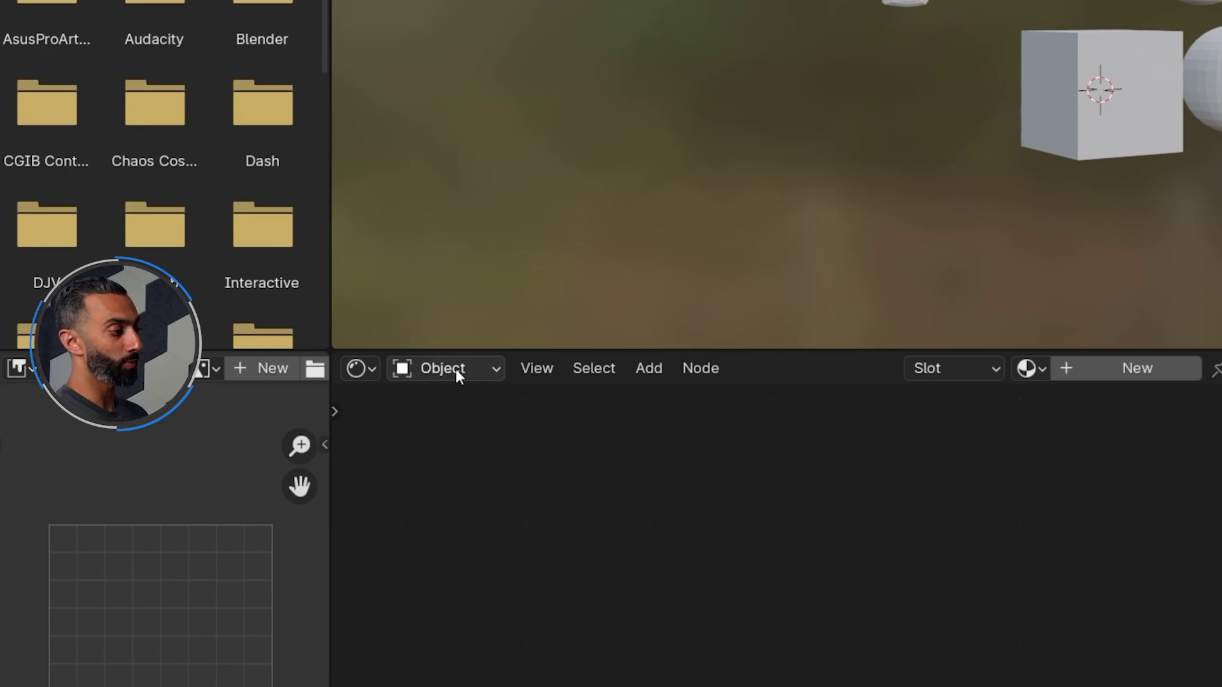
Switch the shader editor from object shading to the World node tree with its Background and World Output nodes.
{"action": "left_click", "coordinate": [456, 369]}
{"action": "left_click", "coordinate": [476, 466]}
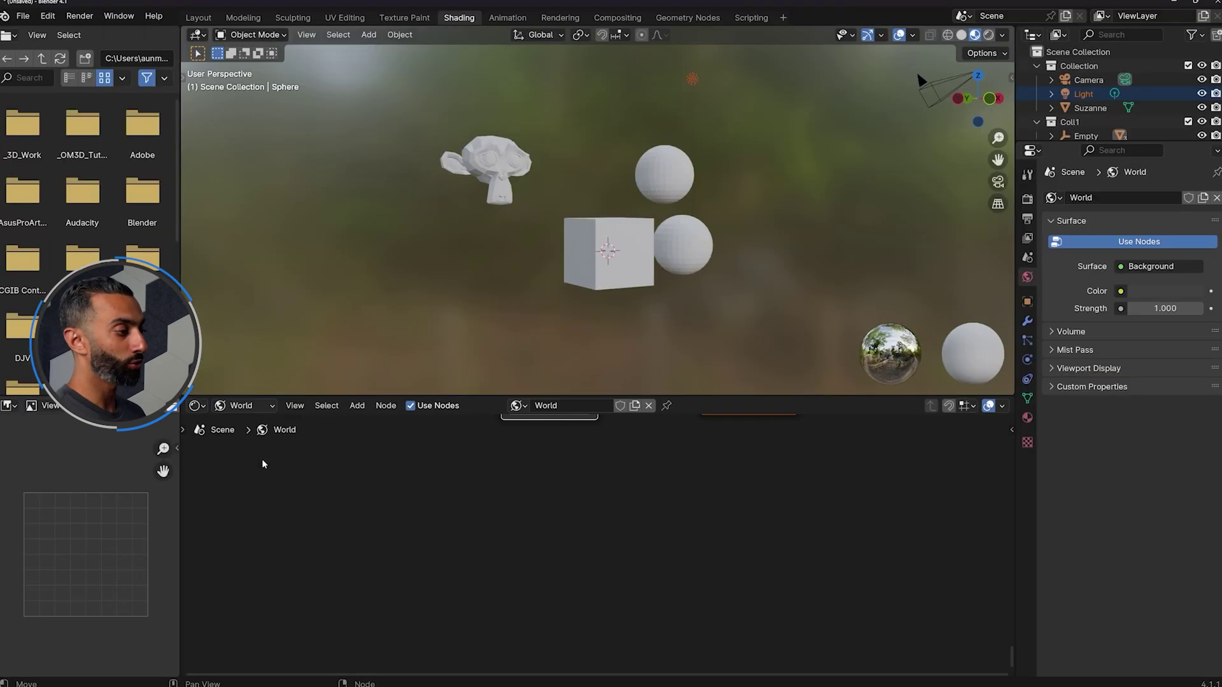
{"action": "middle_click_drag", "start_coordinate": [563, 485], "coordinate": [571, 619]}
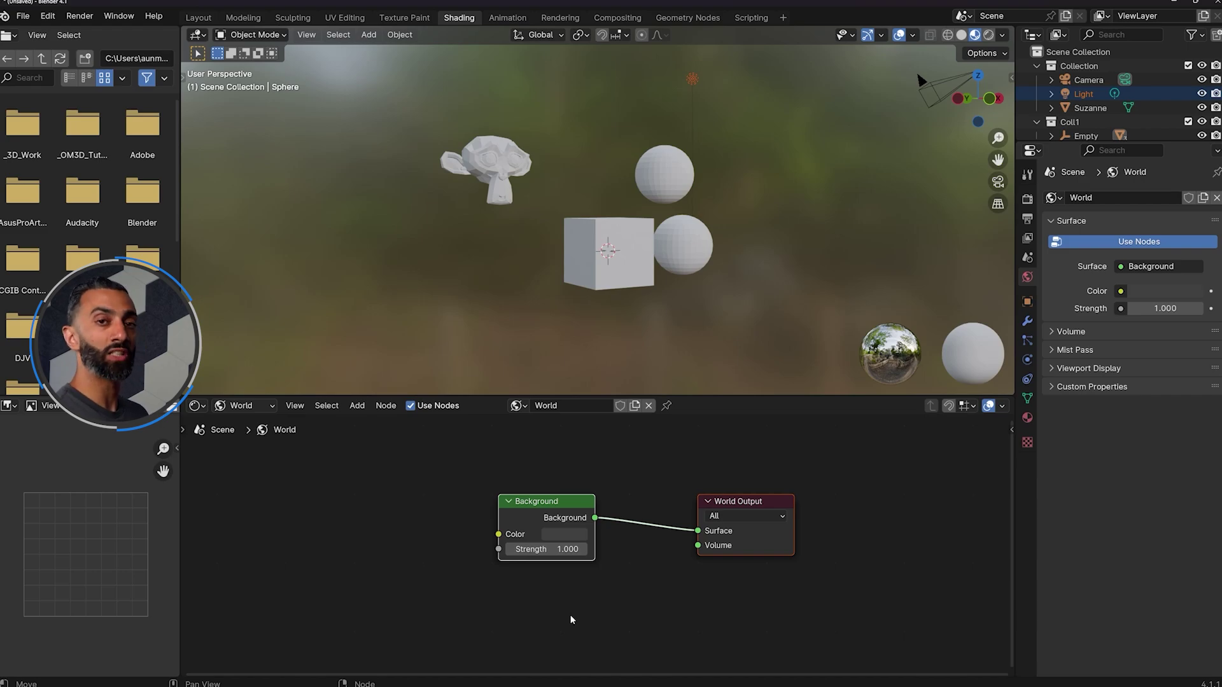
{"action": "middle_click_drag", "start_coordinate": [557, 533], "coordinate": [622, 527]}
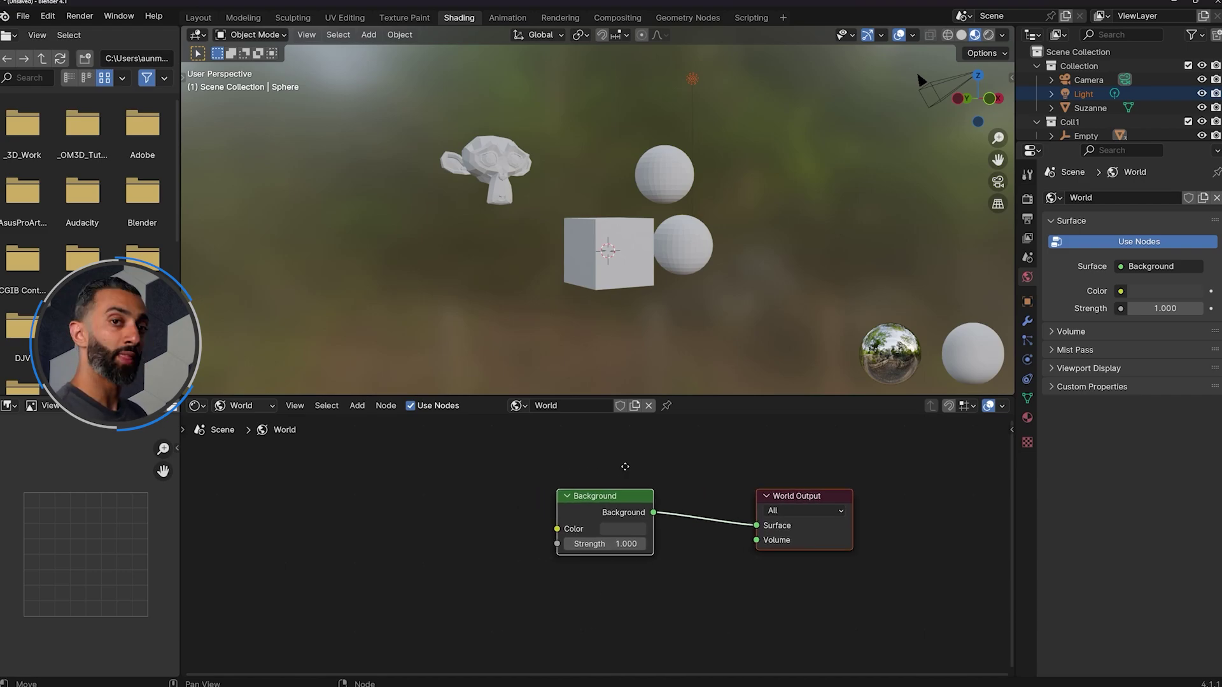
Add an Environment Texture node to the World tree and connect its Color output to the Background node's Color input.
{"action": "key", "text": "shift+a"}
{"action": "mouse_move", "coordinate": [414, 503]}
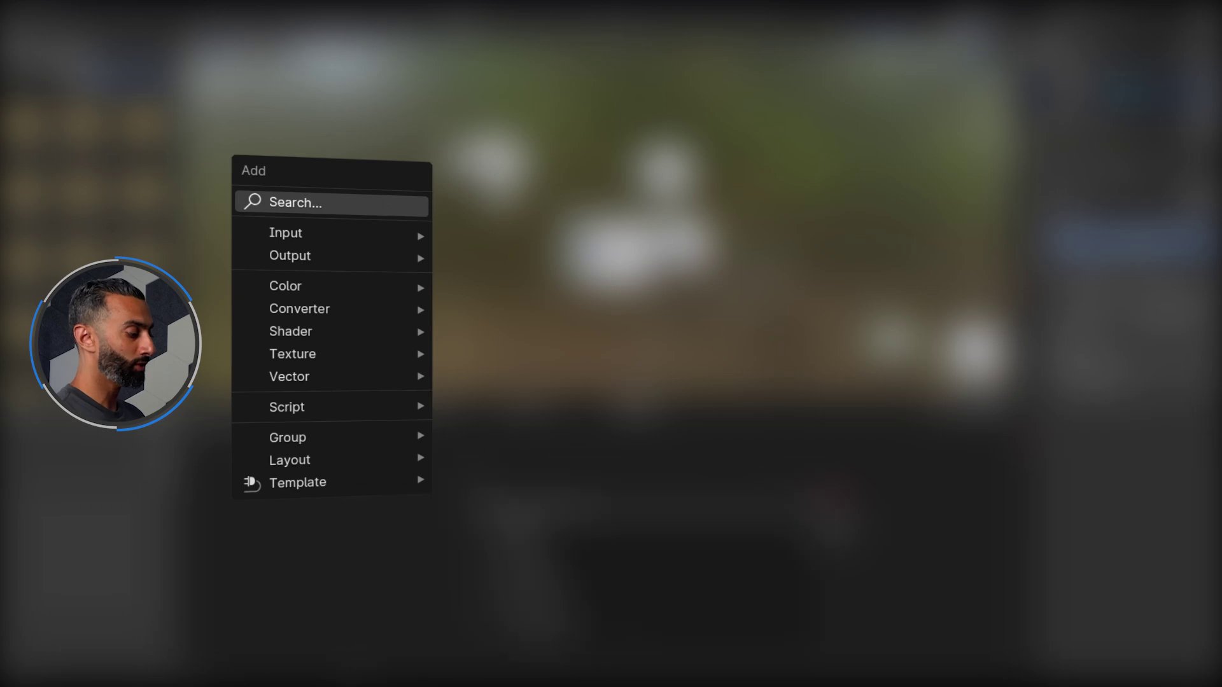
{"action": "left_click", "coordinate": [432, 485]}
{"action": "type", "text": "envir"}
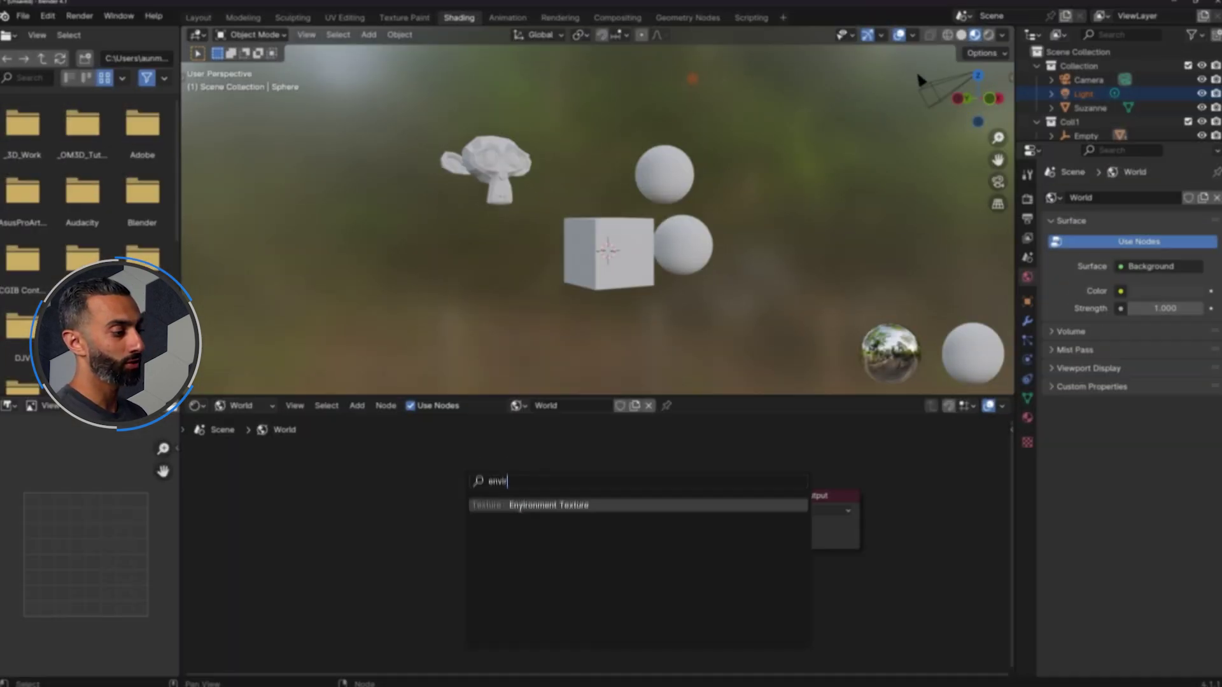
{"action": "key", "text": "Return"}
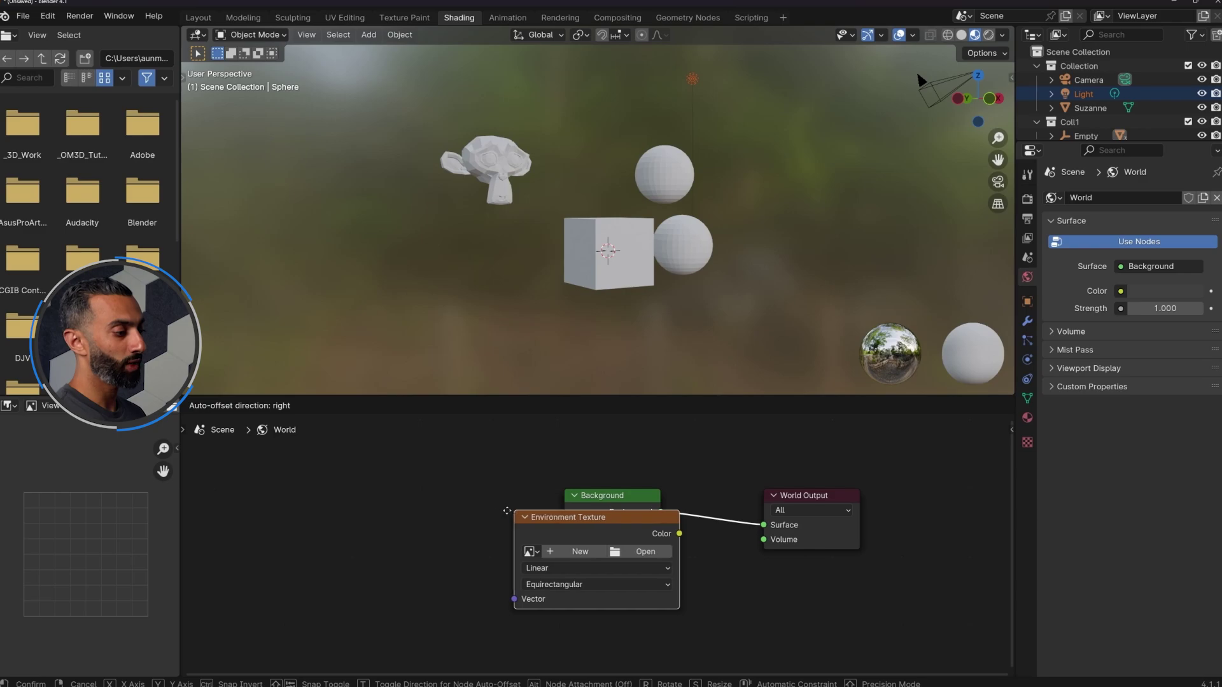
{"action": "left_click", "coordinate": [327, 480]}
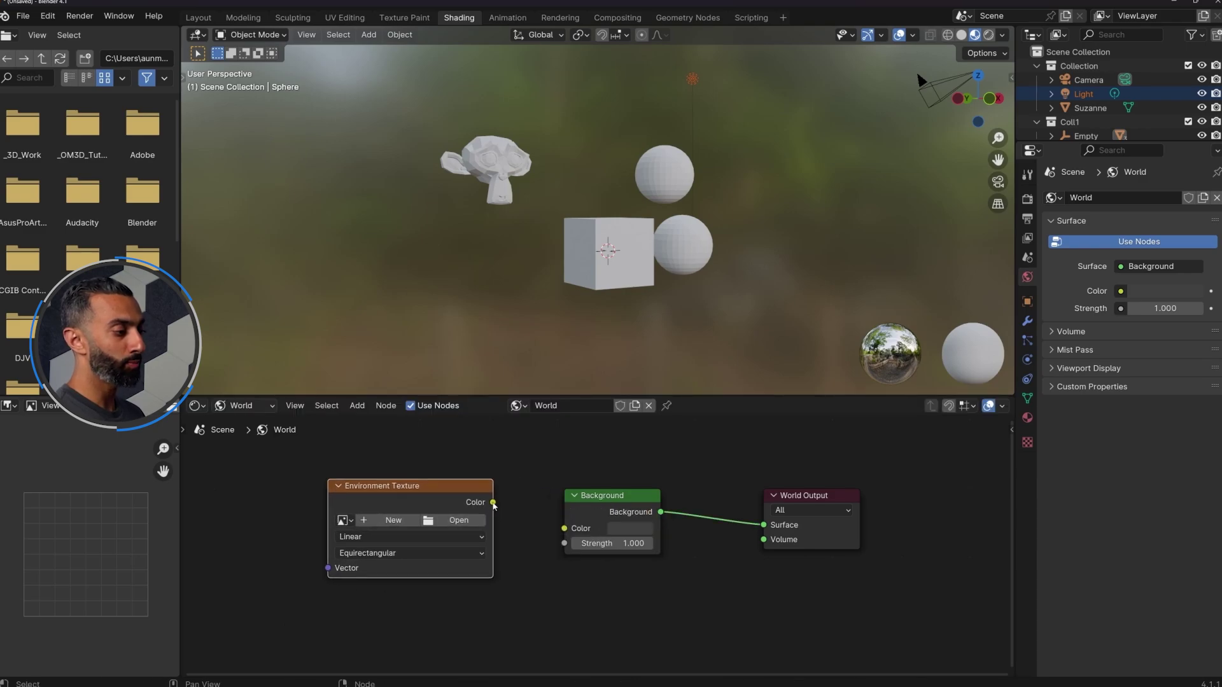
{"action": "left_click_drag", "start_coordinate": [493, 504], "coordinate": [564, 529]}
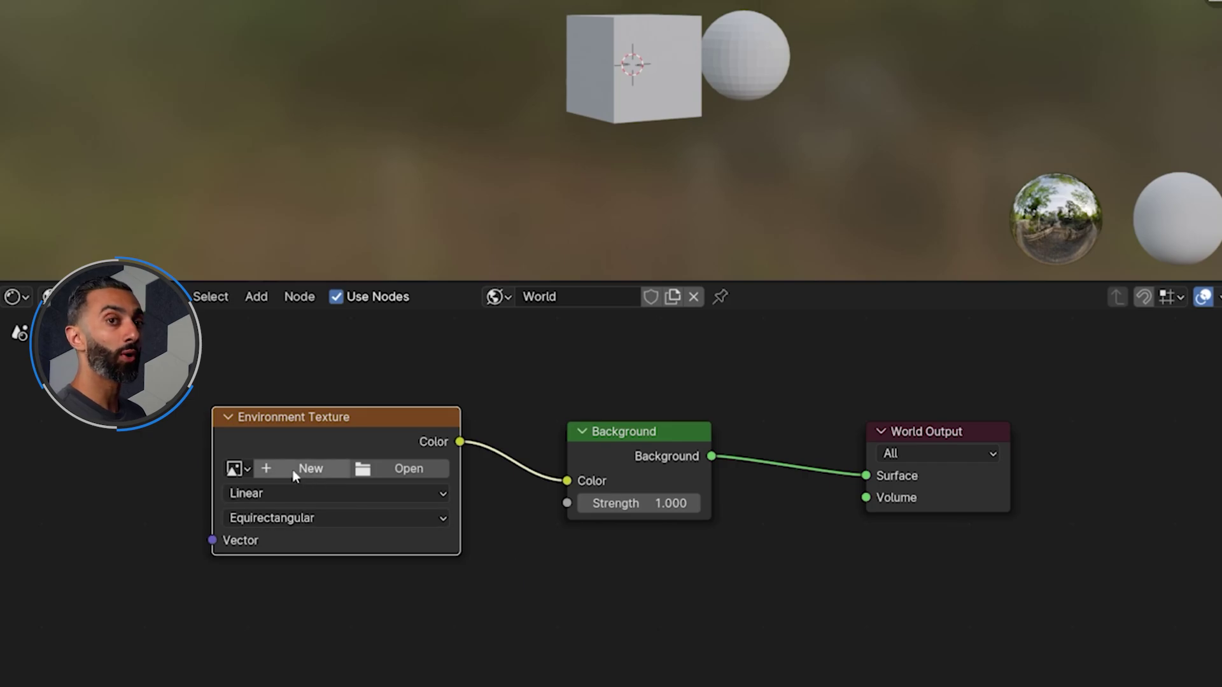
Load studio_small_08_4k.hdr as the image of the Environment Texture node.
{"action": "left_click", "coordinate": [409, 468]}
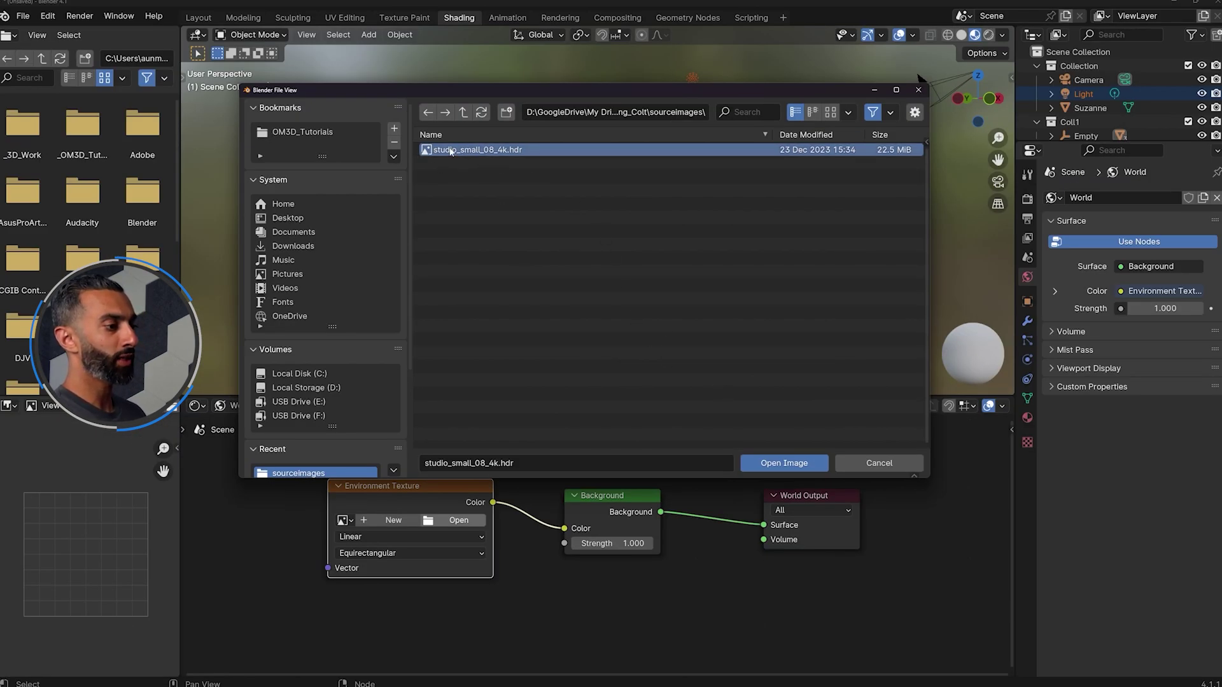
{"action": "left_click", "coordinate": [825, 463]}
{"action": "middle_click_drag", "start_coordinate": [441, 467], "coordinate": [526, 476]}
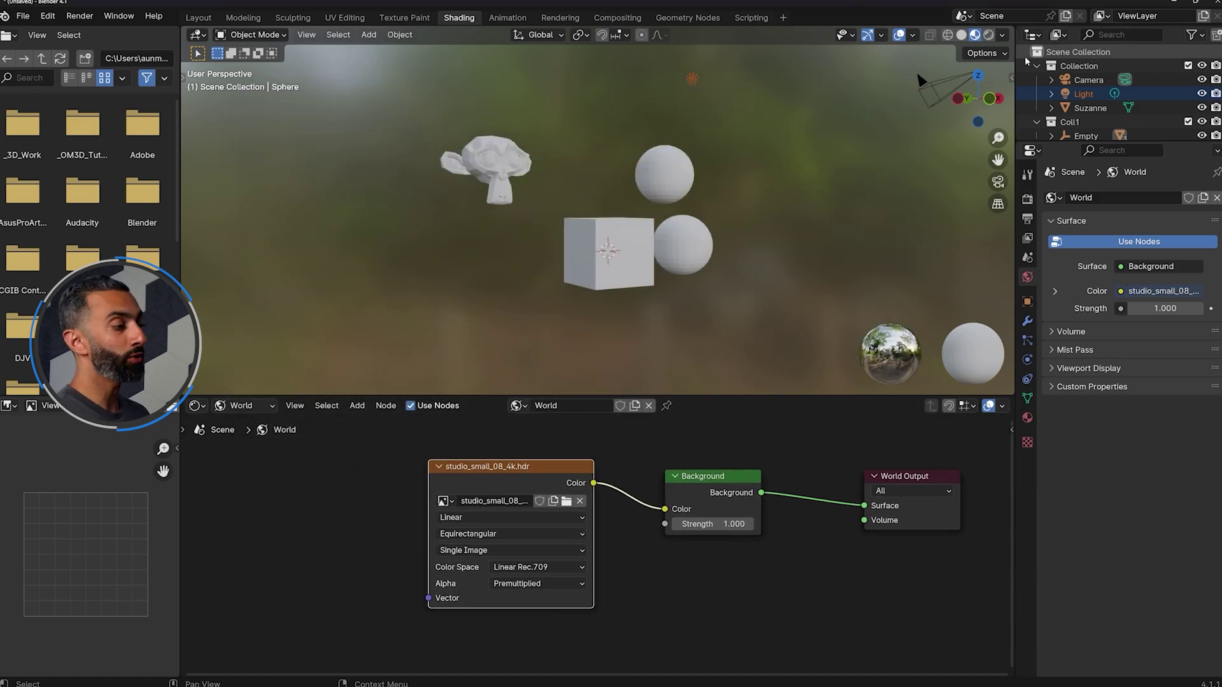
Enable Scene World lighting for the viewport shading and view the objects against the HDR environment.
{"action": "middle_click_drag", "start_coordinate": [729, 165], "coordinate": [892, 153]}
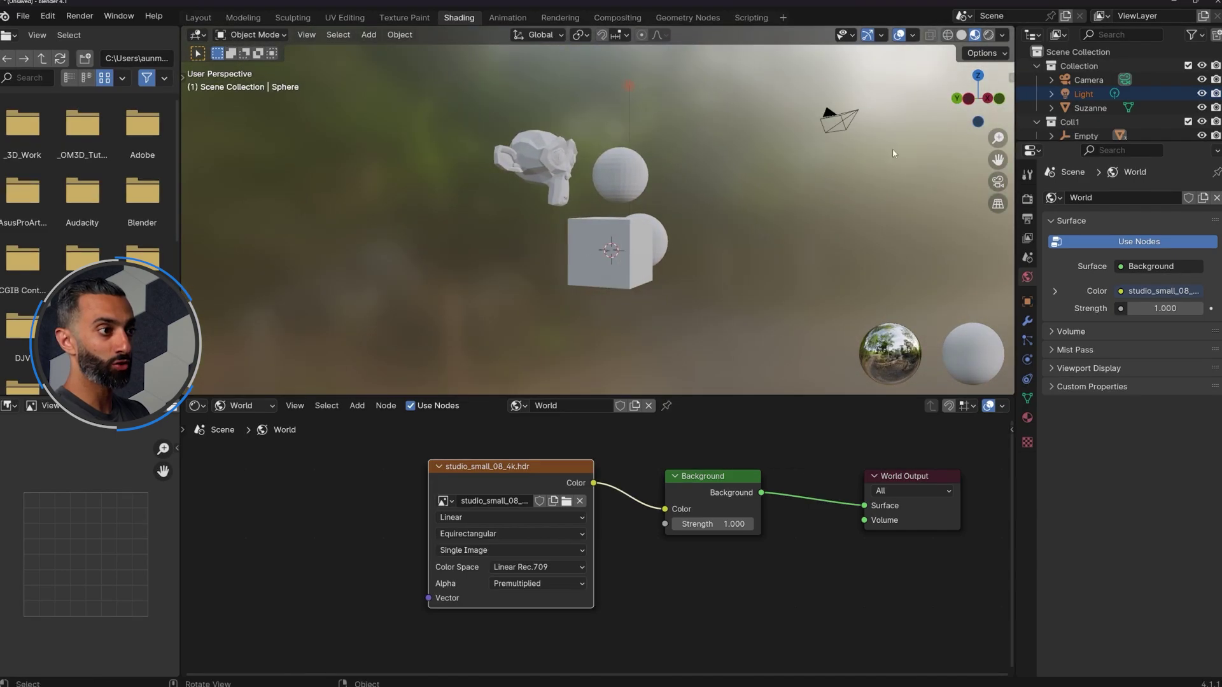
{"action": "left_click", "coordinate": [1002, 34]}
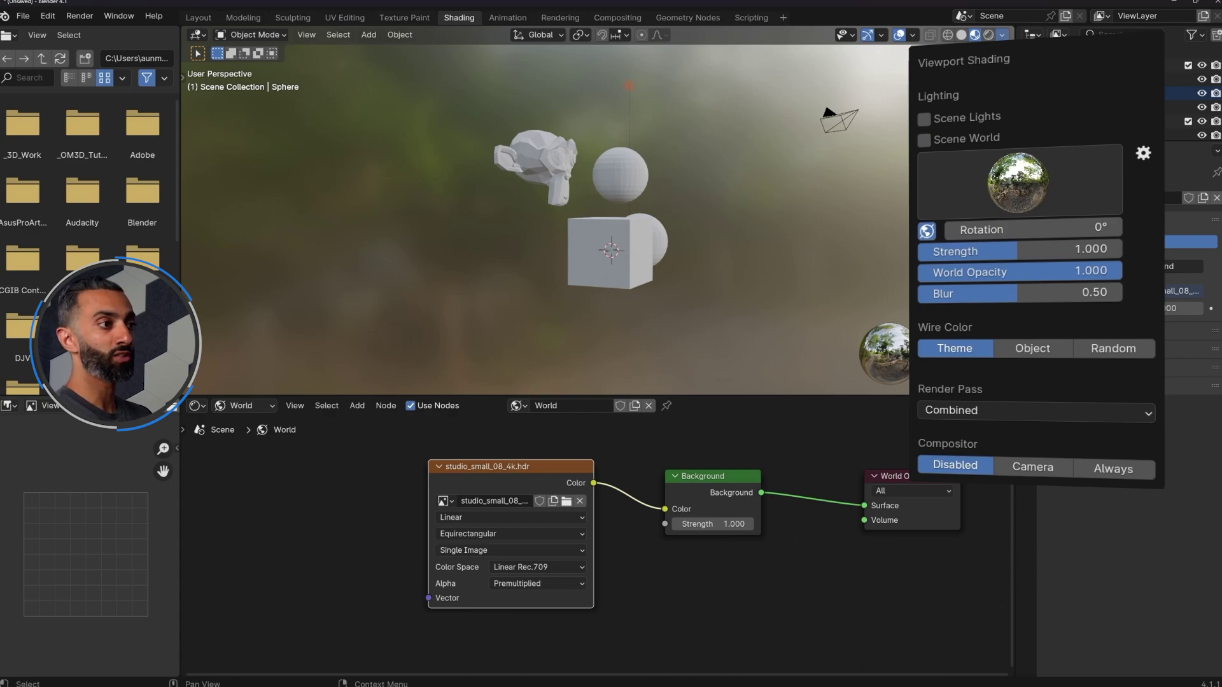
{"action": "left_click", "coordinate": [923, 139]}
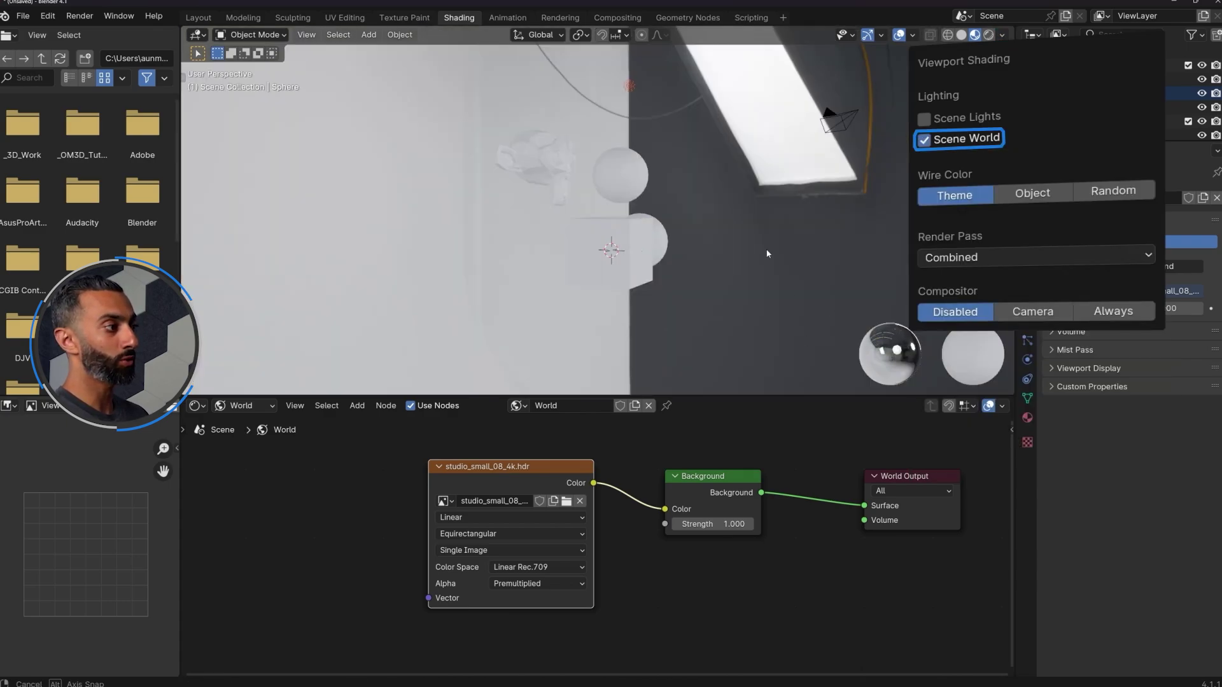
{"action": "mouse_move", "coordinate": [769, 253]}
{"action": "middle_mouse_down"}
{"action": "mouse_move", "coordinate": [472, 246]}
{"action": "mouse_move", "coordinate": [472, 263]}
{"action": "mouse_move", "coordinate": [479, 242]}
{"action": "mouse_move", "coordinate": [514, 225]}
{"action": "mouse_move", "coordinate": [849, 255]}
{"action": "mouse_move", "coordinate": [639, 258]}
{"action": "middle_mouse_up"}
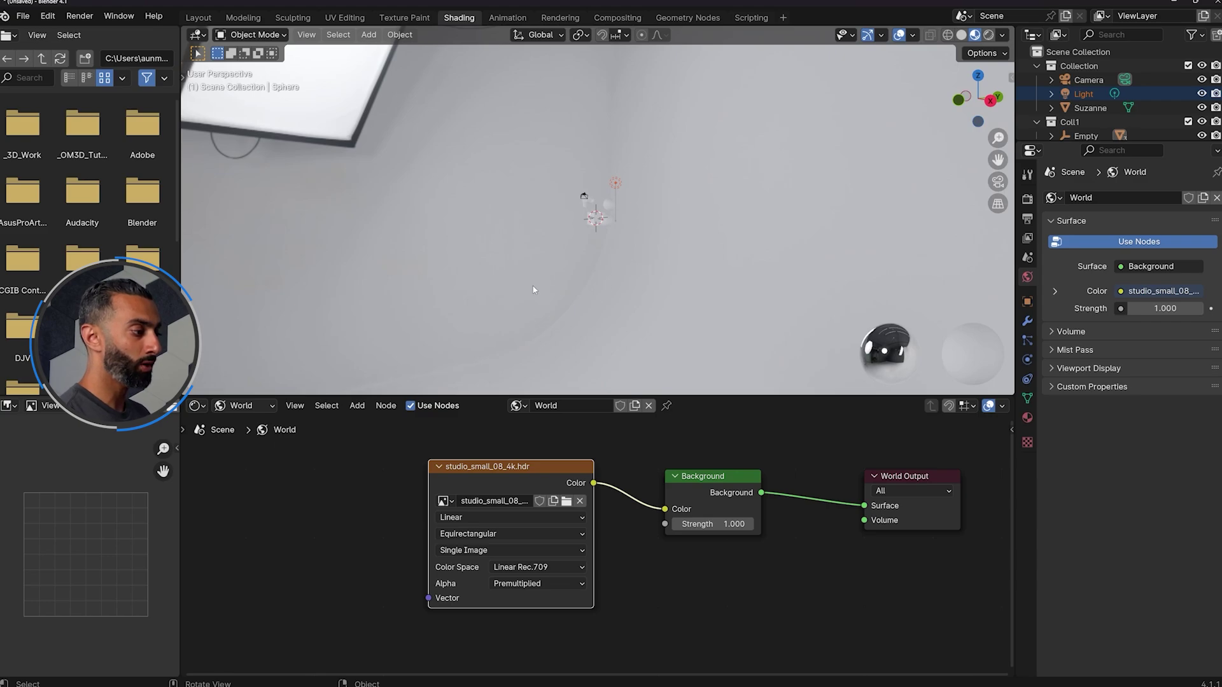
Add Texture Coordinate and Mapping nodes to the HDR texture node and vary the mapping's Z rotation.
{"action": "scroll", "coordinate": [533, 290], "scroll_direction": "up", "scroll_amount": 3}
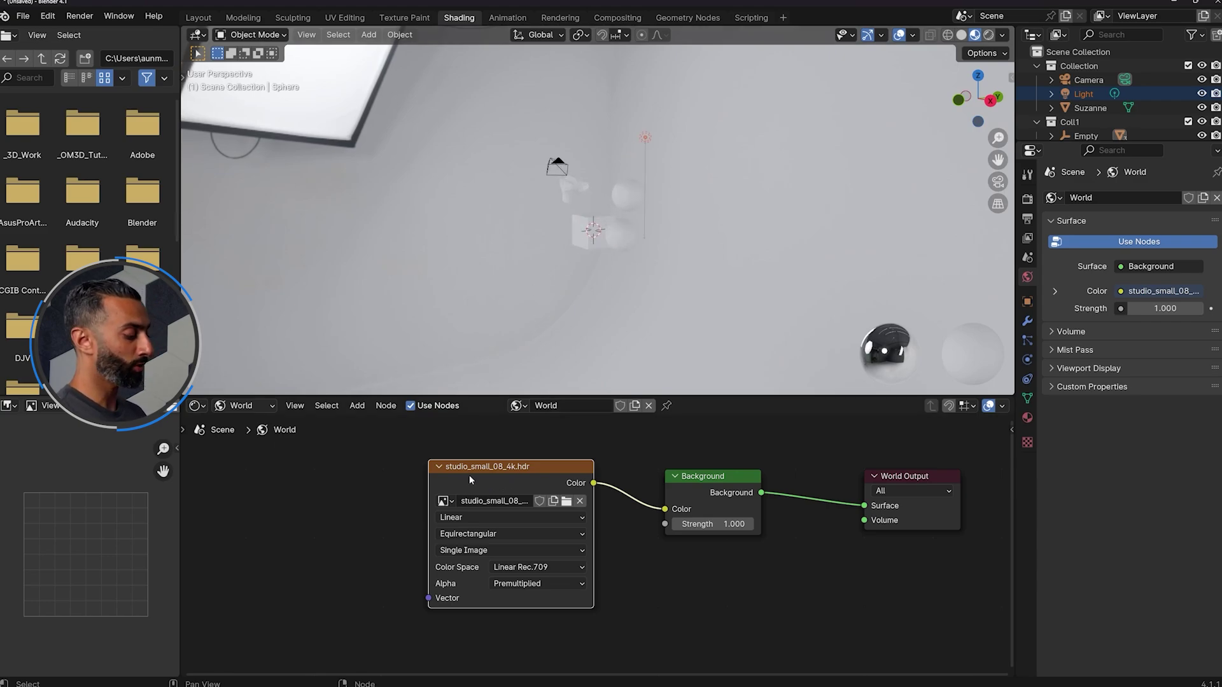
{"action": "middle_click_drag", "start_coordinate": [481, 445], "coordinate": [548, 463]}
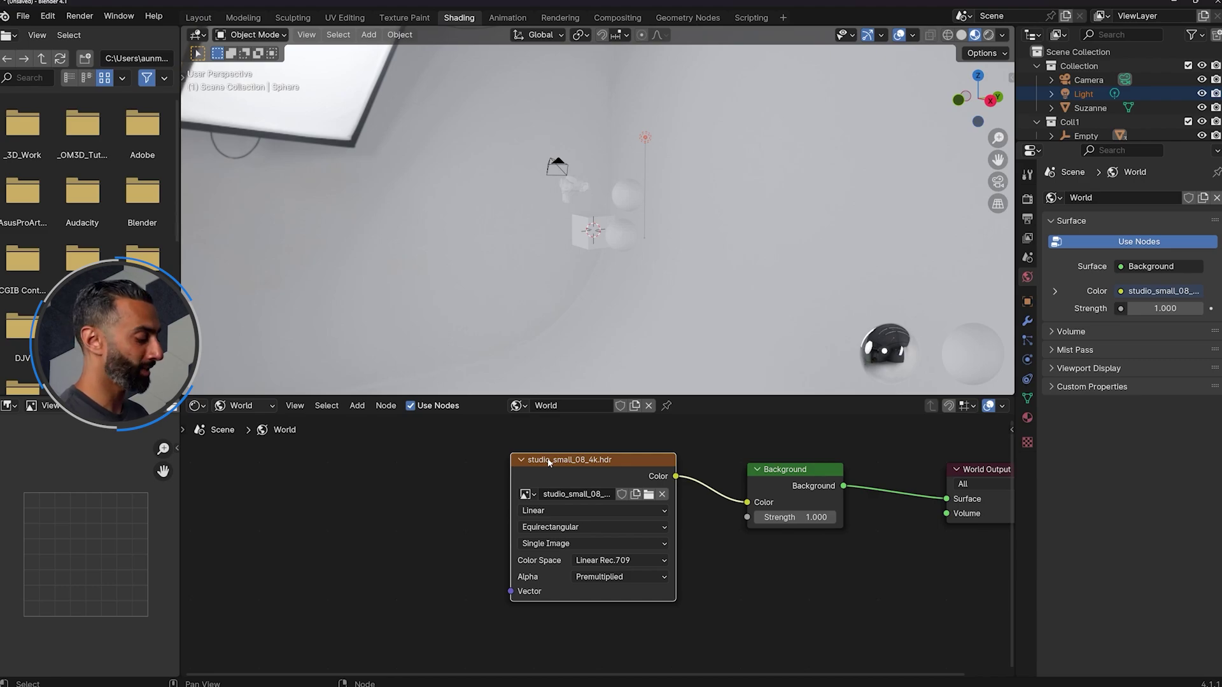
{"action": "key", "text": "ctrl+t"}
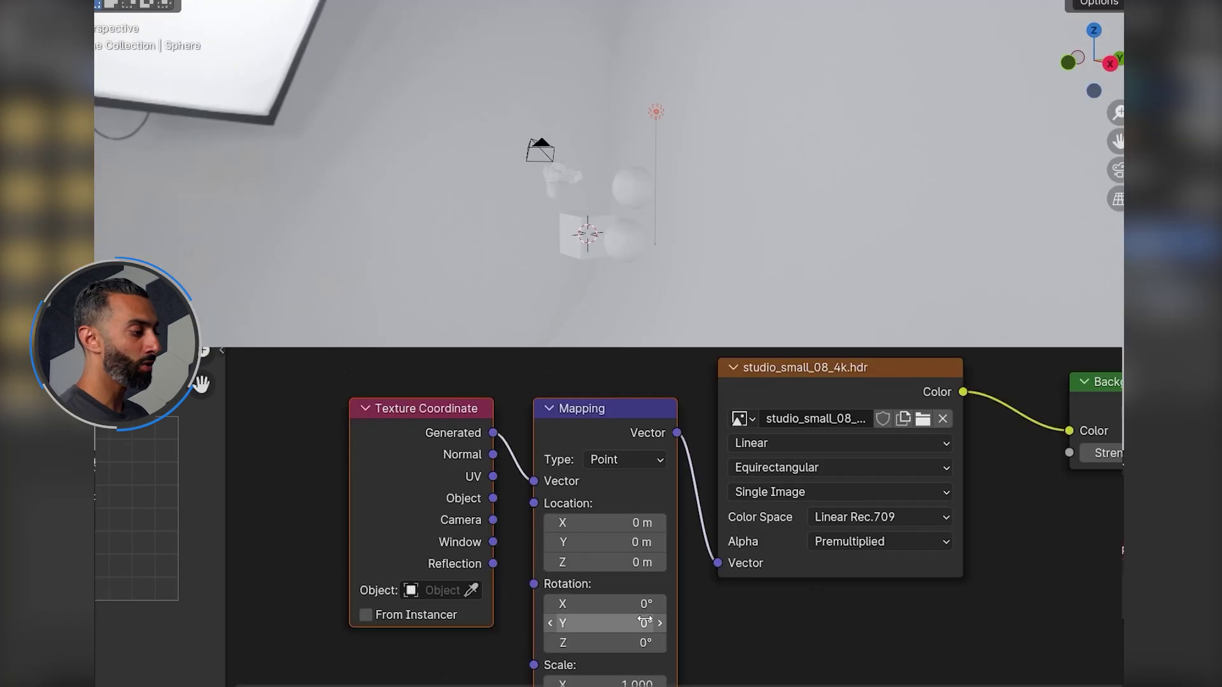
{"action": "left_click_drag", "start_coordinate": [644, 643], "coordinate": [683, 643]}
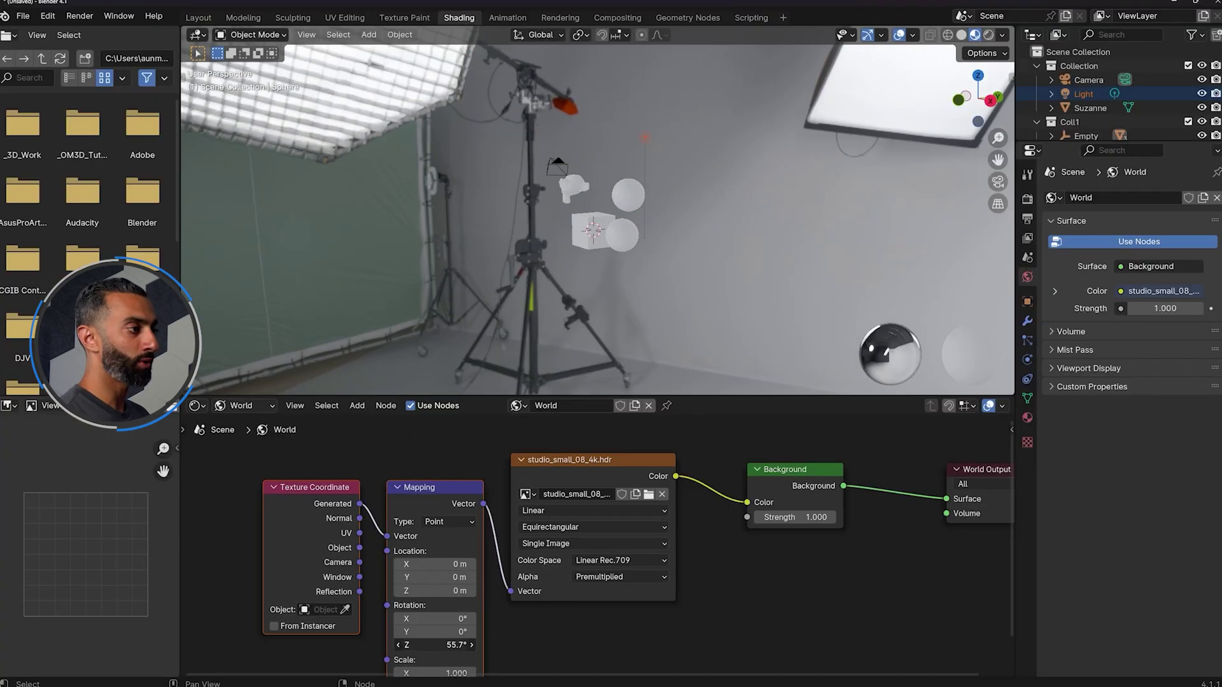
{"action": "left_click_drag", "start_coordinate": [434, 644], "coordinate": [376, 644]}
Switch to the Layout workspace with Material Preview shading and set the preview environment's World Opacity to 1.000.
{"action": "left_click", "coordinate": [198, 17]}
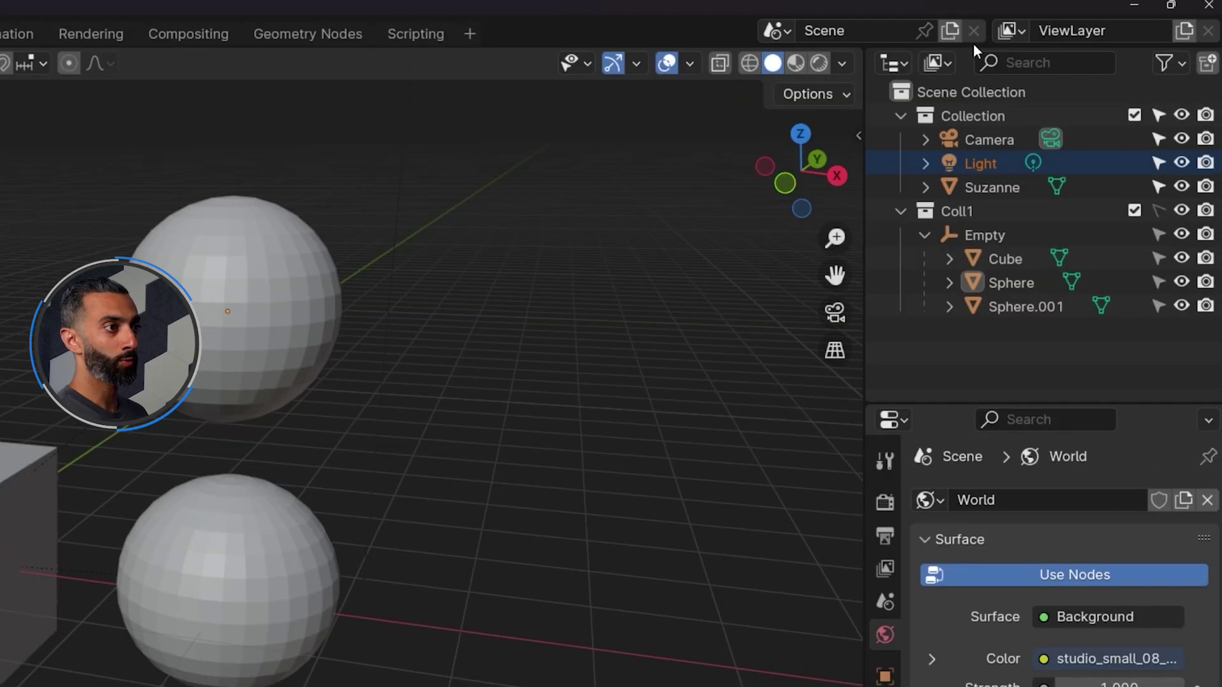
{"action": "left_click", "coordinate": [976, 37]}
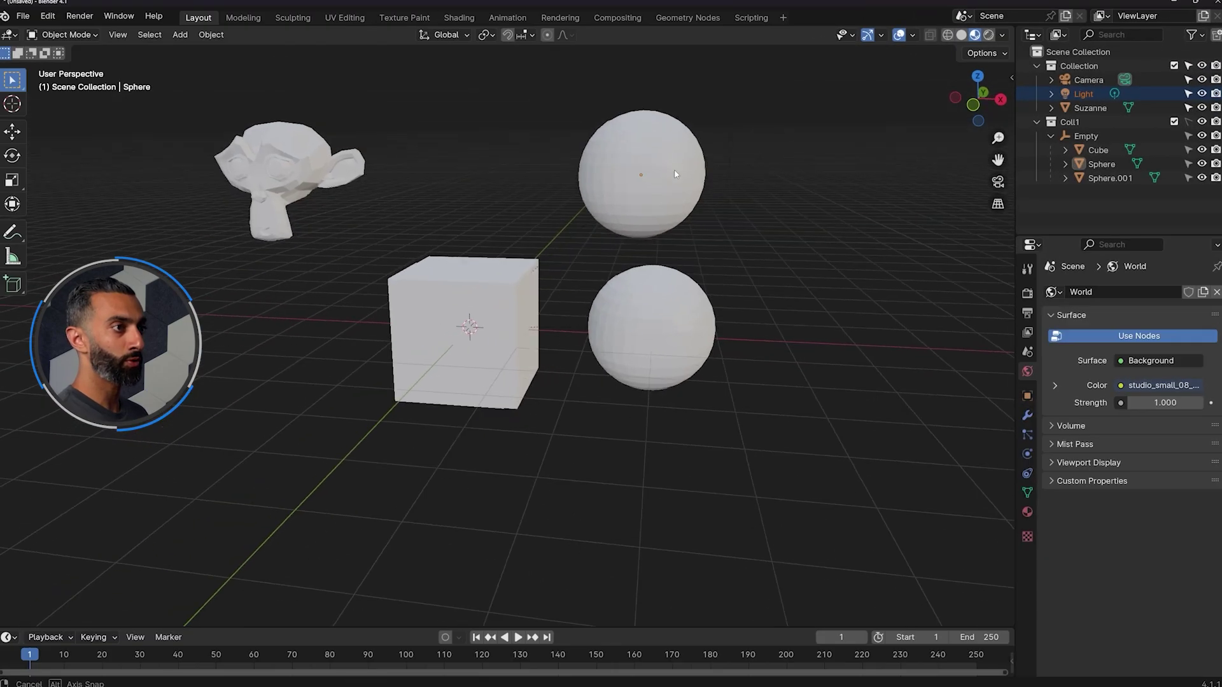
{"action": "left_click", "coordinate": [842, 63]}
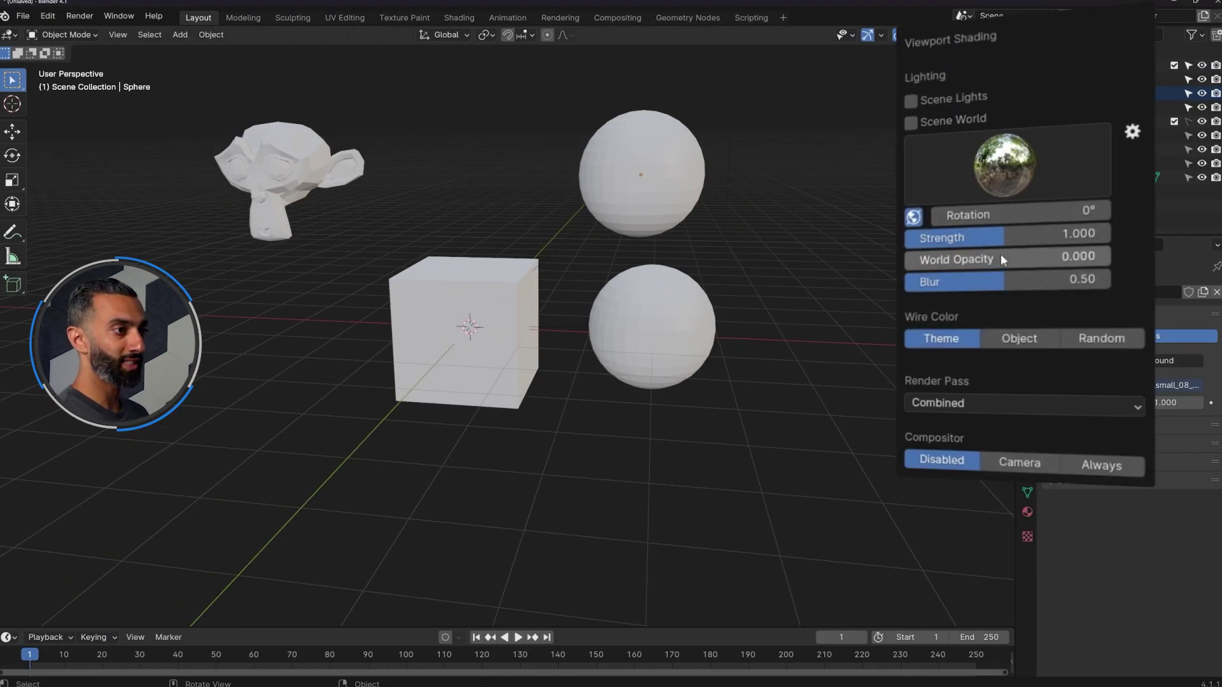
{"action": "left_click_drag", "start_coordinate": [954, 259], "coordinate": [1120, 259]}
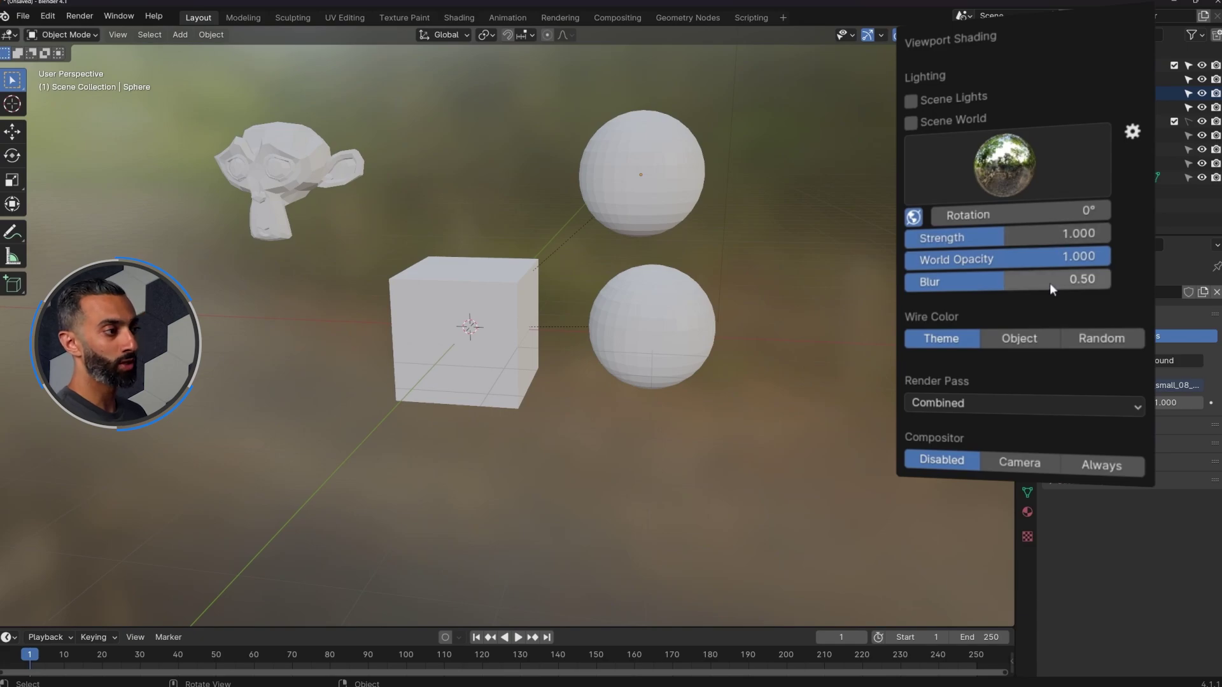
Try the preview environment with Blur at 1.00, and reduce the Blur to 0.00.
{"action": "left_click_drag", "start_coordinate": [1049, 282], "coordinate": [1111, 282]}
{"action": "middle_click_drag", "start_coordinate": [636, 286], "coordinate": [636, 190]}
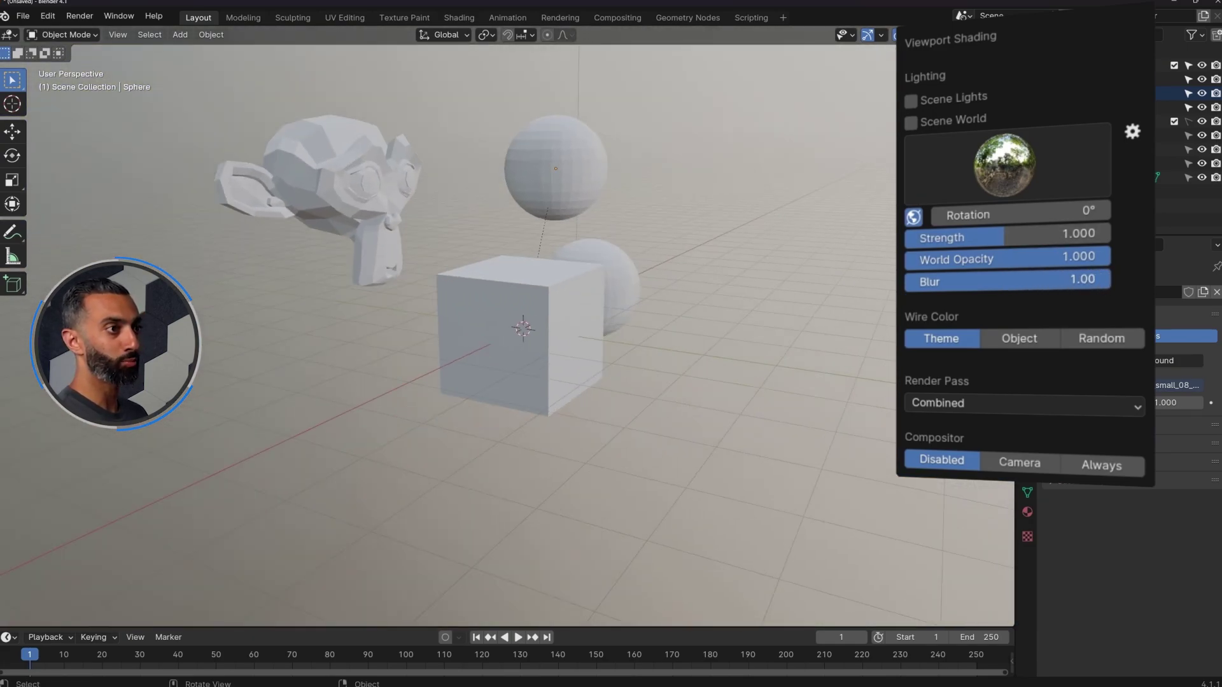
{"action": "left_click_drag", "start_coordinate": [1041, 281], "coordinate": [907, 282]}
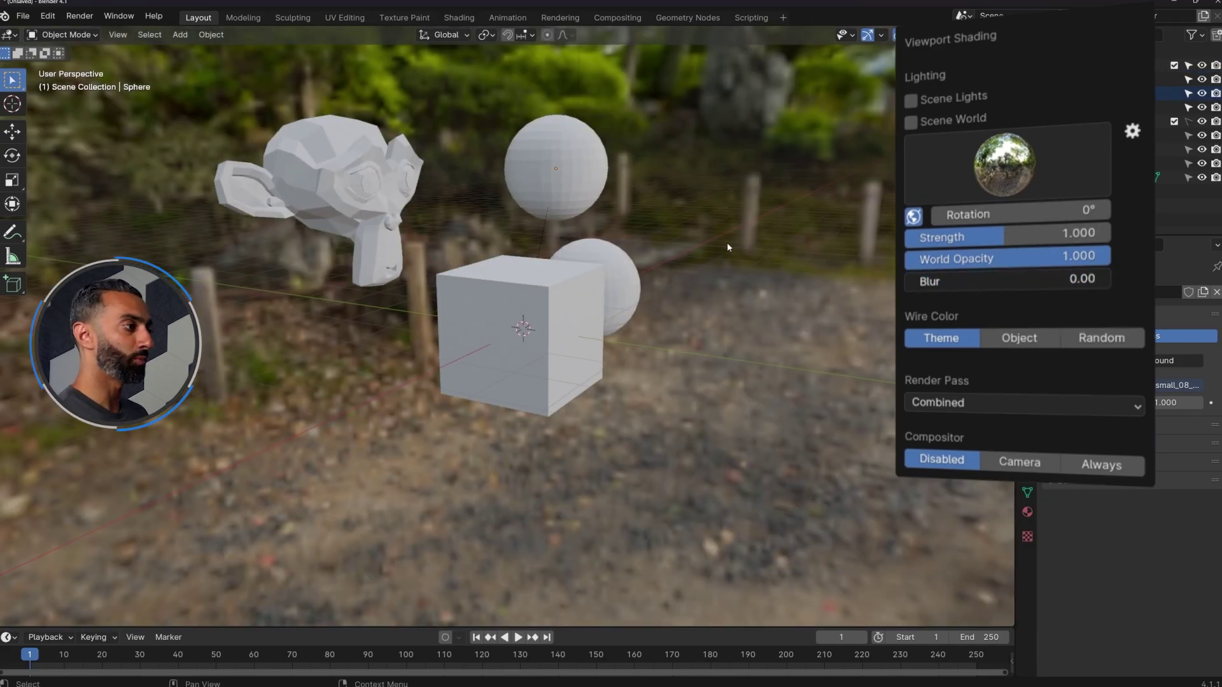
{"action": "middle_click_drag", "start_coordinate": [727, 241], "coordinate": [975, 26]}
Enable Scene World in the Layout viewport and expand the HDR texture's settings under the World surface Color.
{"action": "left_click", "coordinate": [1002, 34]}
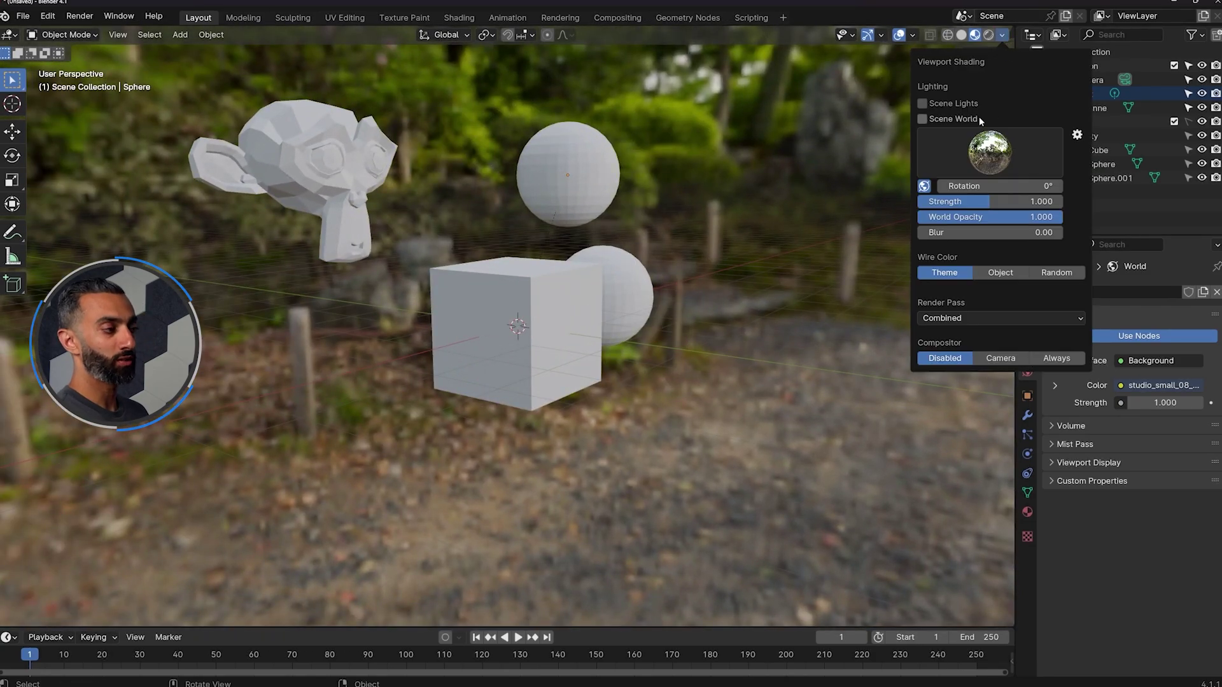
{"action": "left_click", "coordinate": [921, 119]}
{"action": "mouse_move", "coordinate": [687, 242]}
{"action": "middle_mouse_down"}
{"action": "mouse_move", "coordinate": [676, 246]}
{"action": "mouse_move", "coordinate": [711, 231]}
{"action": "middle_mouse_up"}
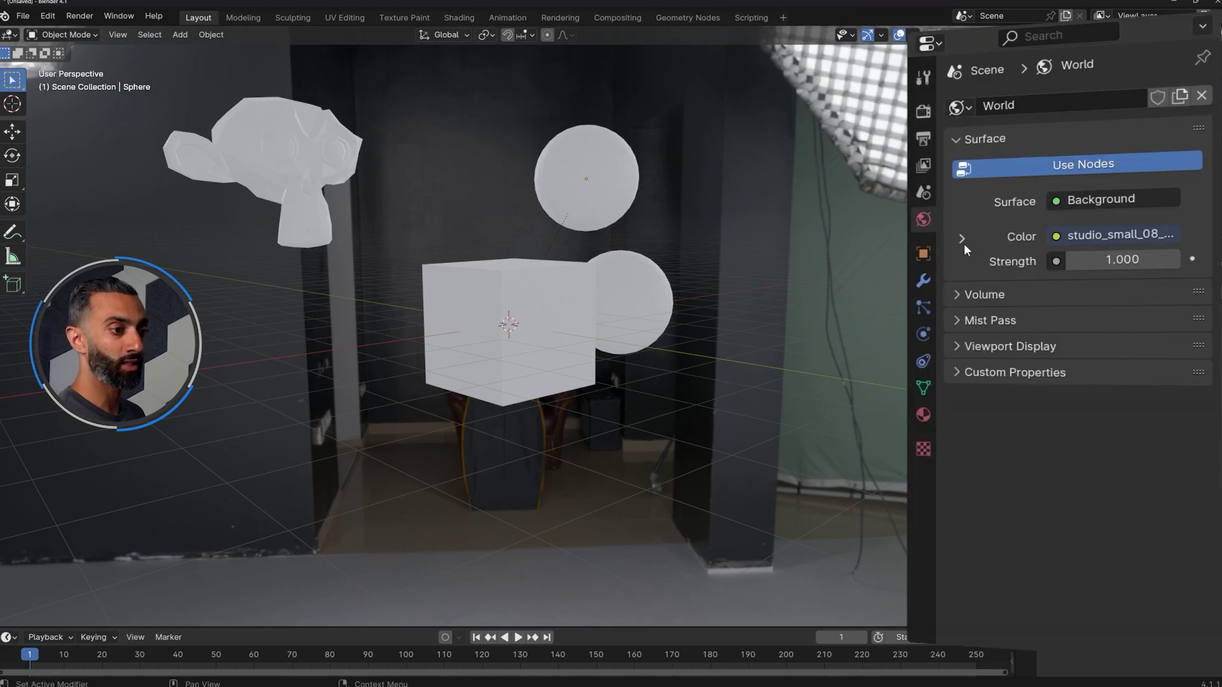
{"action": "left_click", "coordinate": [962, 239]}
{"action": "left_click", "coordinate": [961, 411]}
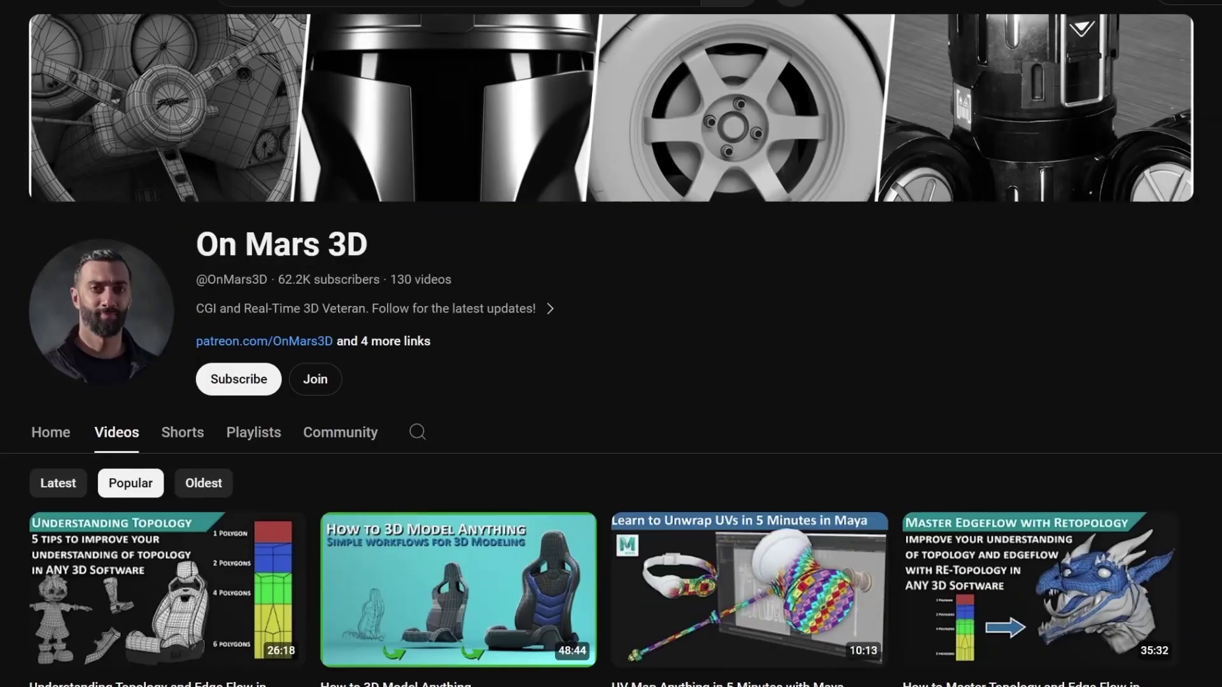
Look through the On Mars 3D channel's popular videos and the Node Wrangler page of the Blender 4.1 manual.
{"action": "scroll", "coordinate": [611, 343], "scroll_direction": "down", "scroll_amount": 10}
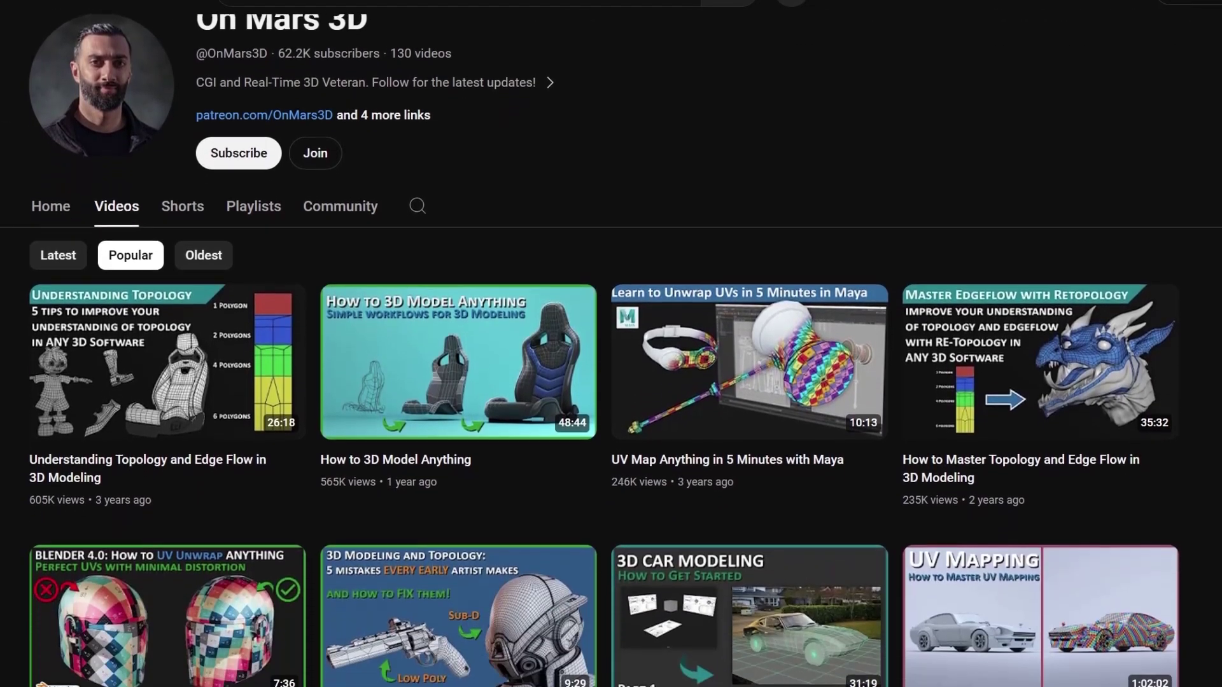
{"action": "scroll", "coordinate": [611, 344], "scroll_direction": "down", "scroll_amount": 7}
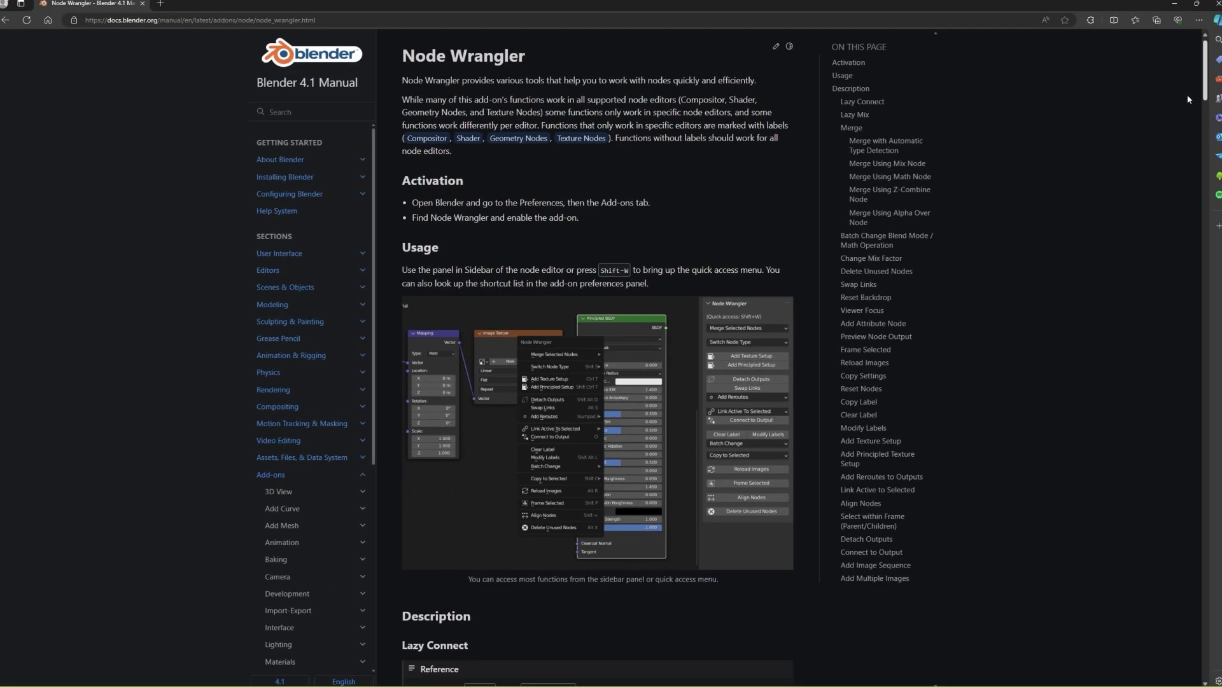
{"action": "left_click_drag", "start_coordinate": [1205, 88], "coordinate": [1218, 220]}
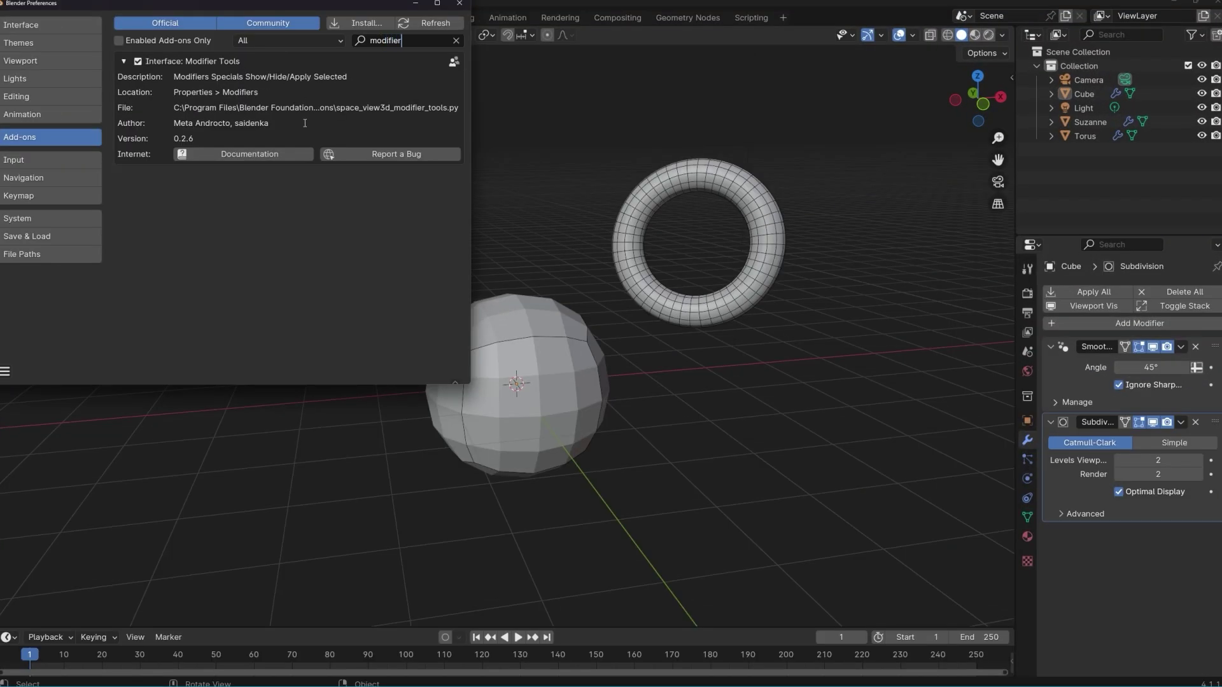
Select the monkey, torus and rounded cube, toggle their modifiers' viewport visibility off and on, and toggle the modifier stack twice.
{"action": "left_click", "coordinate": [459, 3]}
{"action": "left_click_drag", "start_coordinate": [228, 98], "coordinate": [788, 478]}
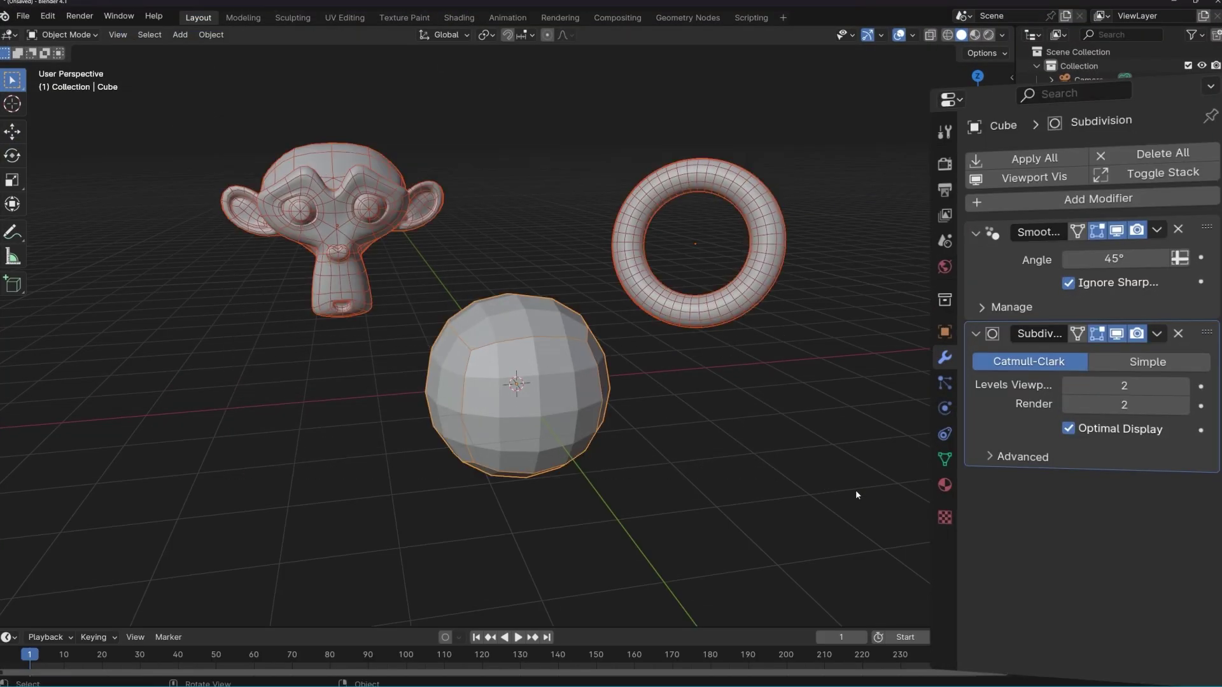
{"action": "left_click", "coordinate": [1066, 177]}
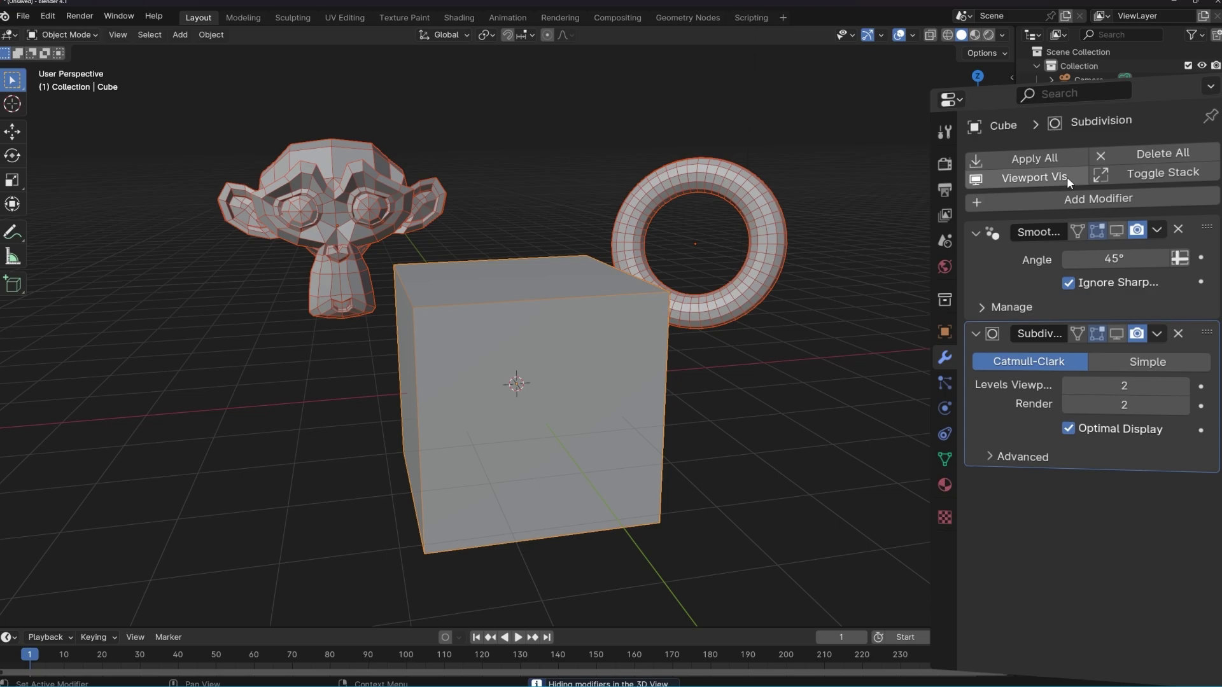
{"action": "left_click", "coordinate": [1067, 177]}
{"action": "left_click", "coordinate": [1154, 173]}
{"action": "left_click", "coordinate": [1155, 174]}
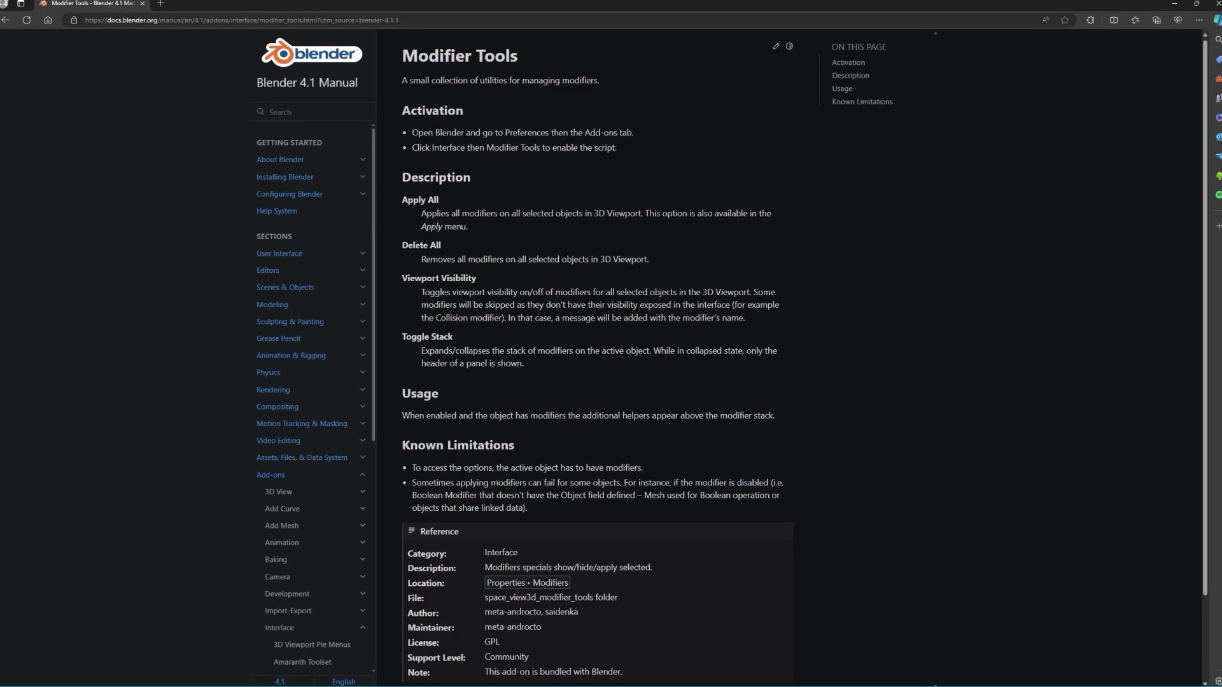
Read through the Modifier Tools page of the Blender 4.1 manual.
{"action": "scroll", "coordinate": [1203, 154], "scroll_direction": "down", "scroll_amount": 2}
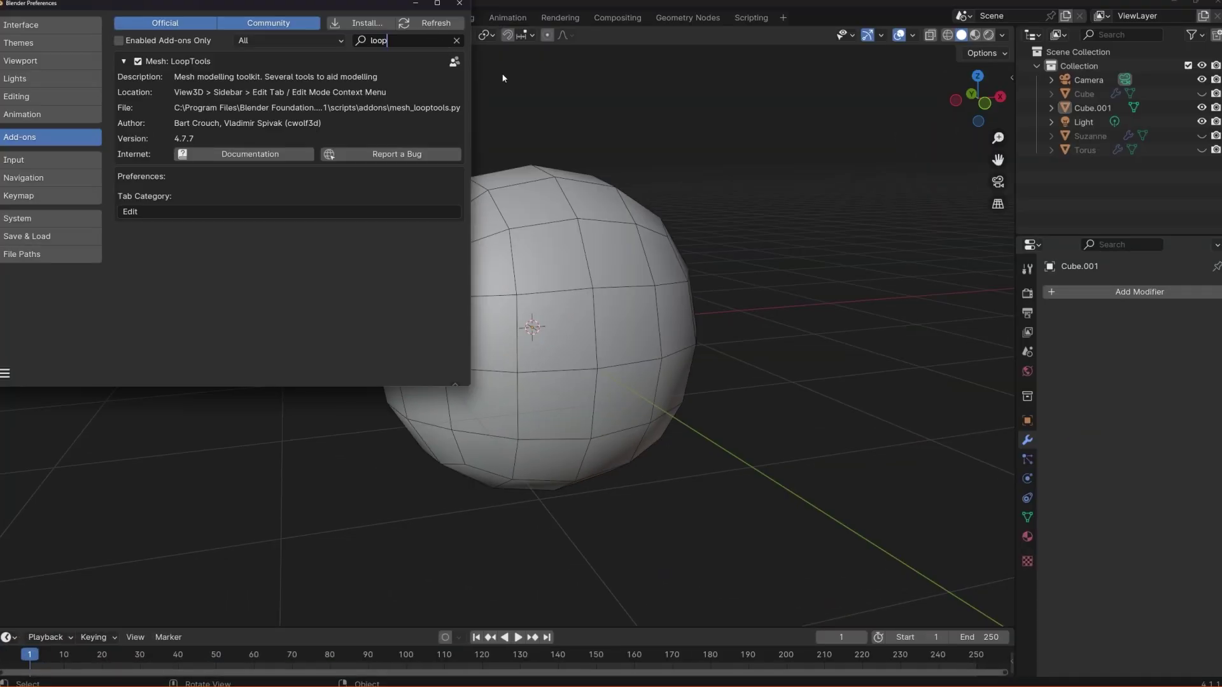
Close the preferences, inset the four selected faces on the rounded cube, and shape them into a circle with LoopTools.
{"action": "left_click", "coordinate": [466, 4]}
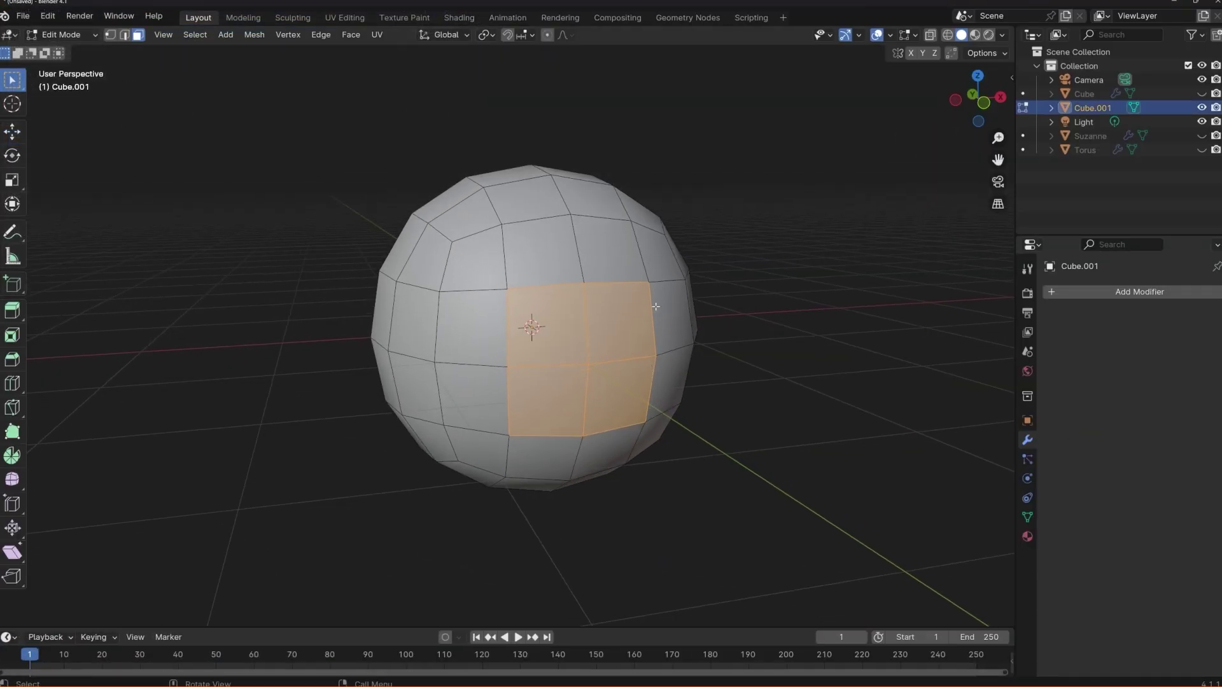
{"action": "key", "text": "i"}
{"action": "left_click", "coordinate": [615, 334]}
{"action": "right_click", "coordinate": [614, 334]}
{"action": "mouse_move", "coordinate": [598, 326]}
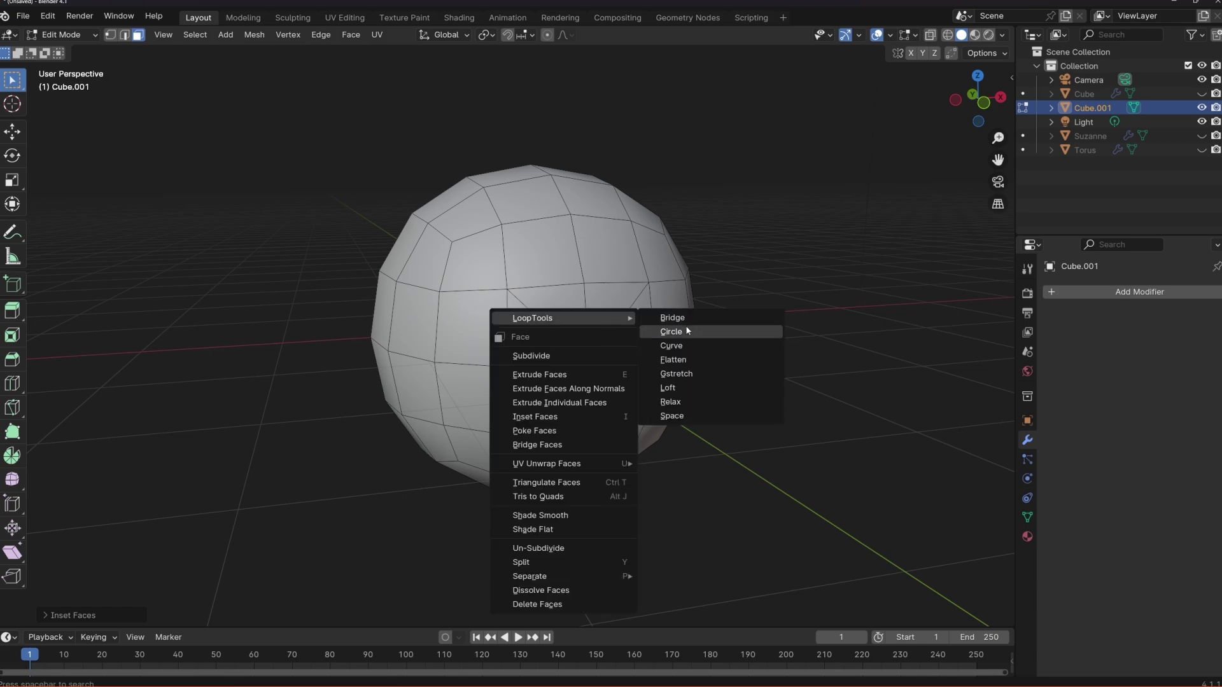
{"action": "left_click", "coordinate": [696, 335]}
{"action": "middle_click_drag", "start_coordinate": [661, 335], "coordinate": [707, 316]}
Move the circular face selection along the Y axis and flatten it with LoopTools.
{"action": "scroll", "coordinate": [689, 325], "scroll_direction": "up", "scroll_amount": 2}
{"action": "scroll", "coordinate": [689, 324], "scroll_direction": "down", "scroll_amount": 1}
{"action": "key", "text": "g"}
{"action": "key", "text": "y"}
{"action": "left_click", "coordinate": [737, 322]}
{"action": "scroll", "coordinate": [703, 317], "scroll_direction": "up", "scroll_amount": 1}
{"action": "right_click", "coordinate": [603, 316]}
{"action": "mouse_move", "coordinate": [602, 317]}
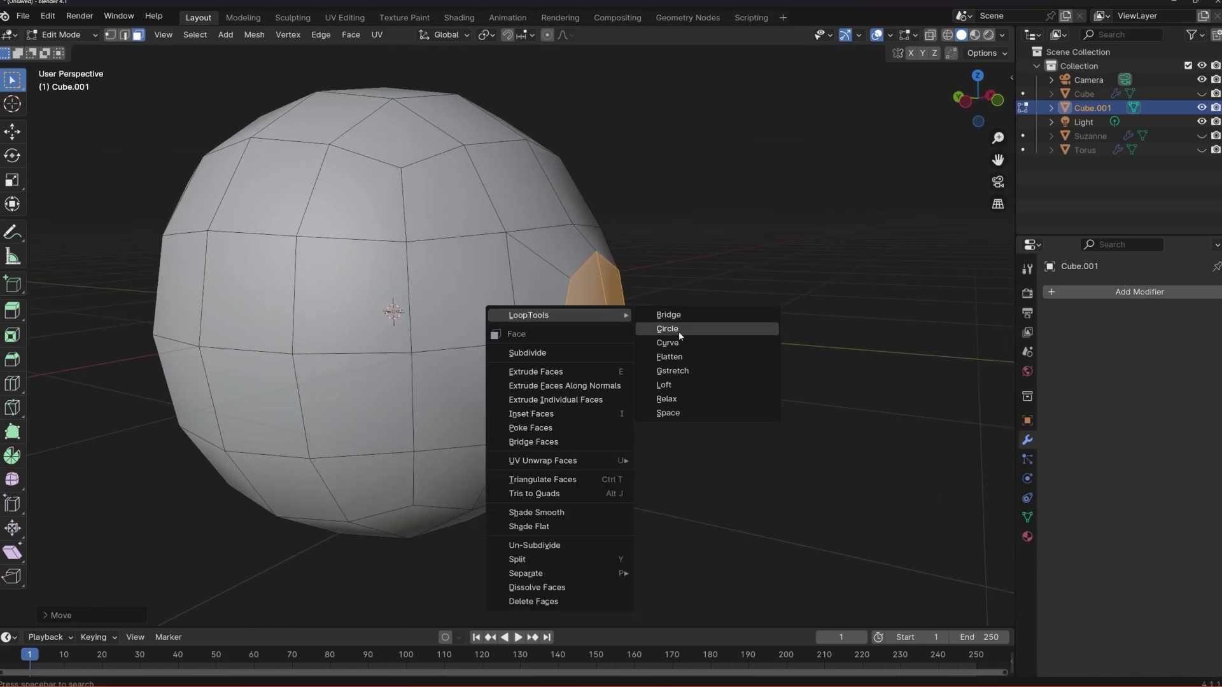
{"action": "left_click", "coordinate": [672, 357]}
Extrude the flattened circular faces outward from the rounded cube and inspect the result.
{"action": "middle_click_drag", "start_coordinate": [620, 340], "coordinate": [653, 336]}
{"action": "key", "text": "e"}
{"action": "left_click", "coordinate": [777, 337]}
{"action": "middle_click_drag", "start_coordinate": [777, 338], "coordinate": [401, 311]}
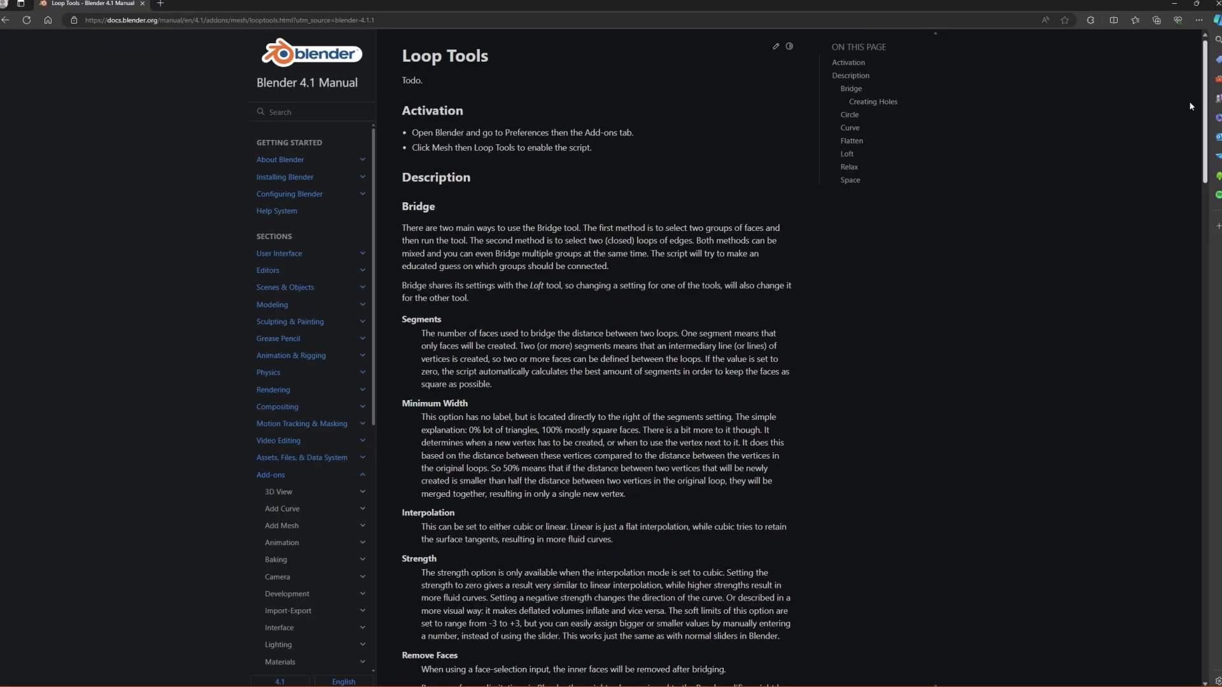
Read through the Loop Tools page of the Blender 4.1 manual.
{"action": "scroll", "coordinate": [1207, 101], "scroll_direction": "down", "scroll_amount": 1}
{"action": "scroll", "coordinate": [1207, 102], "scroll_direction": "down", "scroll_amount": 8}
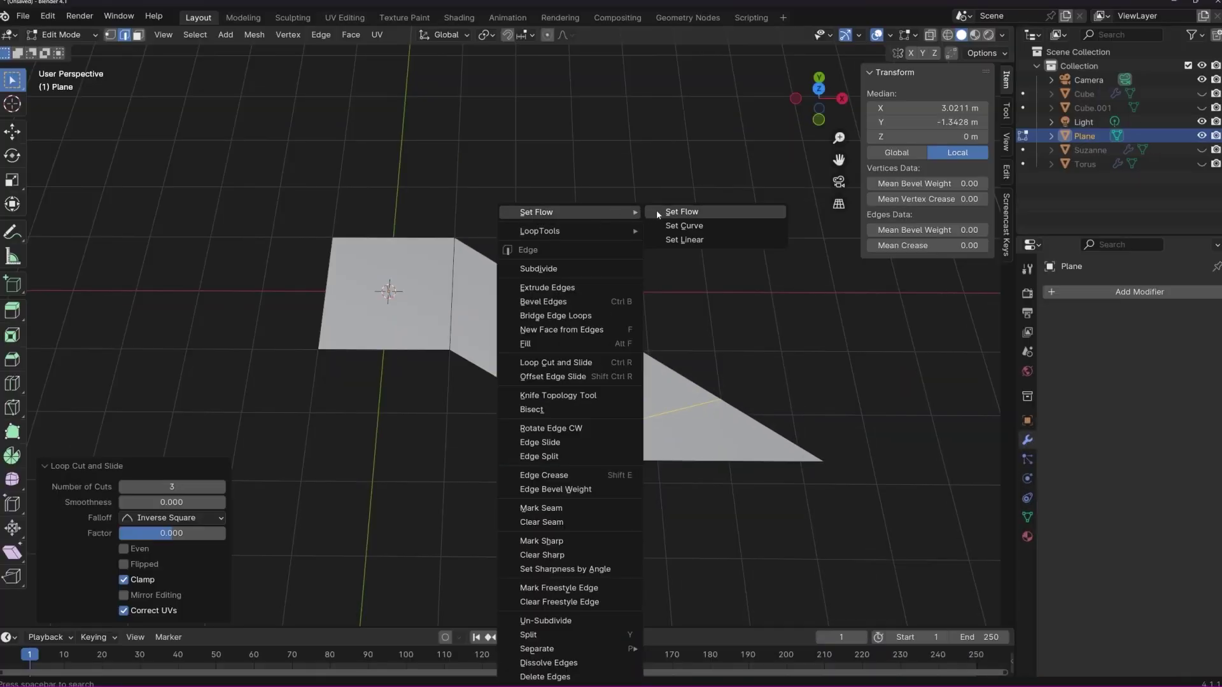
Apply Set Flow to the three new edge loops on the plane, and read through the EdgeFlow README on GitHub.
{"action": "left_click", "coordinate": [682, 212]}
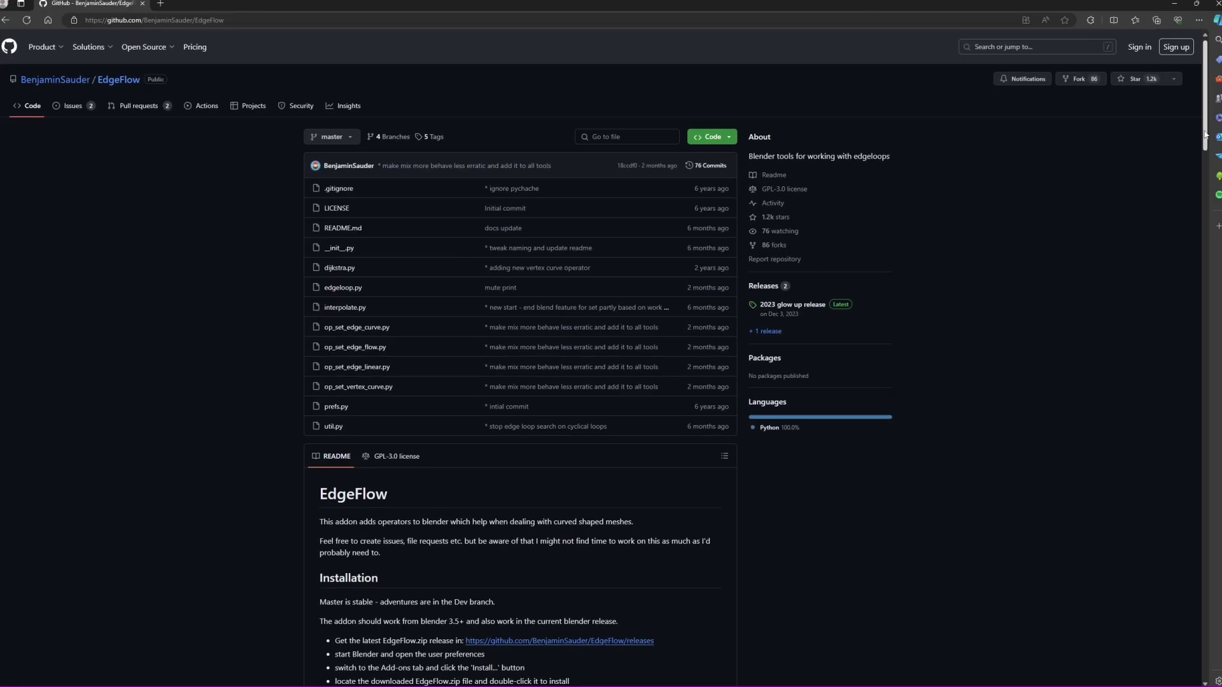
{"action": "left_click_drag", "start_coordinate": [1204, 134], "coordinate": [1204, 251]}
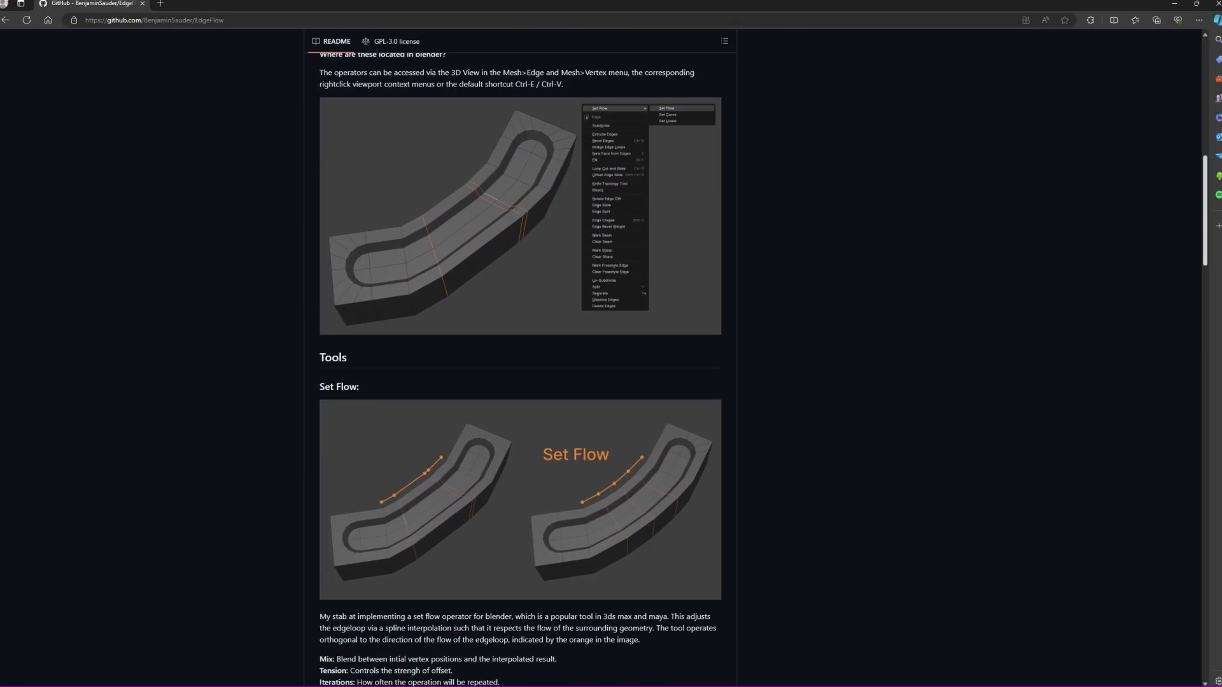
{"action": "scroll", "coordinate": [520, 369], "scroll_direction": "down", "scroll_amount": 8}
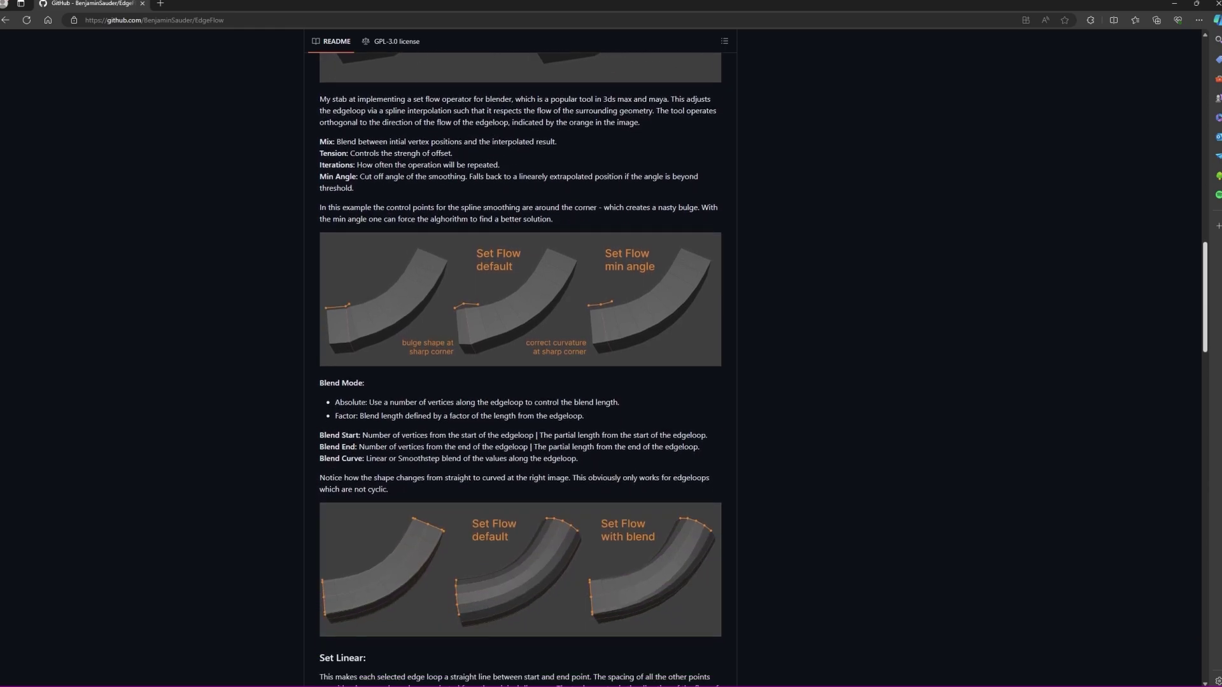
{"action": "left_click_drag", "start_coordinate": [1205, 338], "coordinate": [1205, 533]}
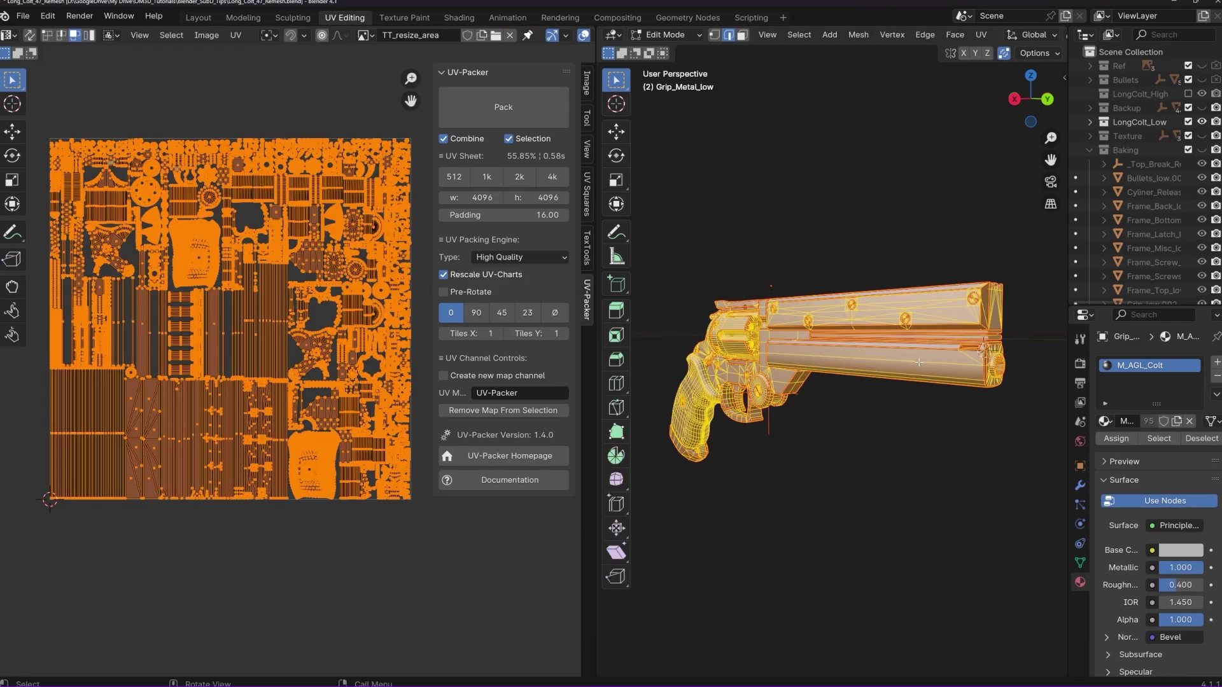
Pack the revolver's selected UV islands with UV-Packer.
{"action": "left_click", "coordinate": [487, 112]}
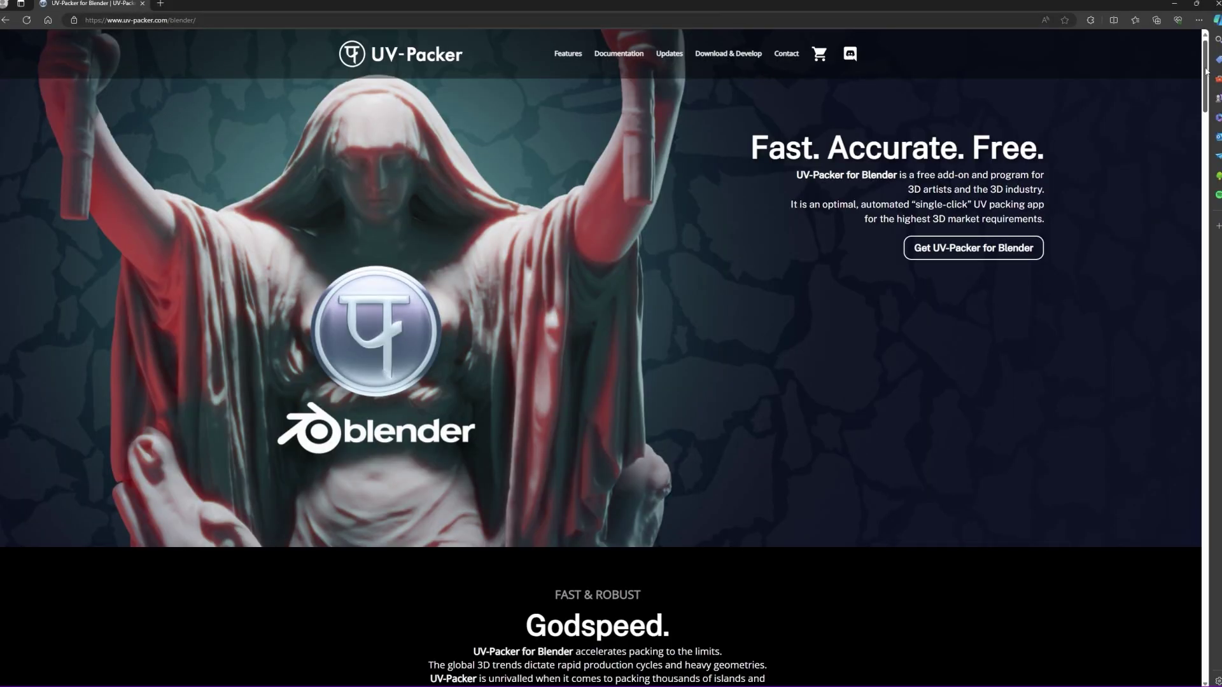
{"action": "left_click_drag", "start_coordinate": [1206, 71], "coordinate": [1195, 429]}
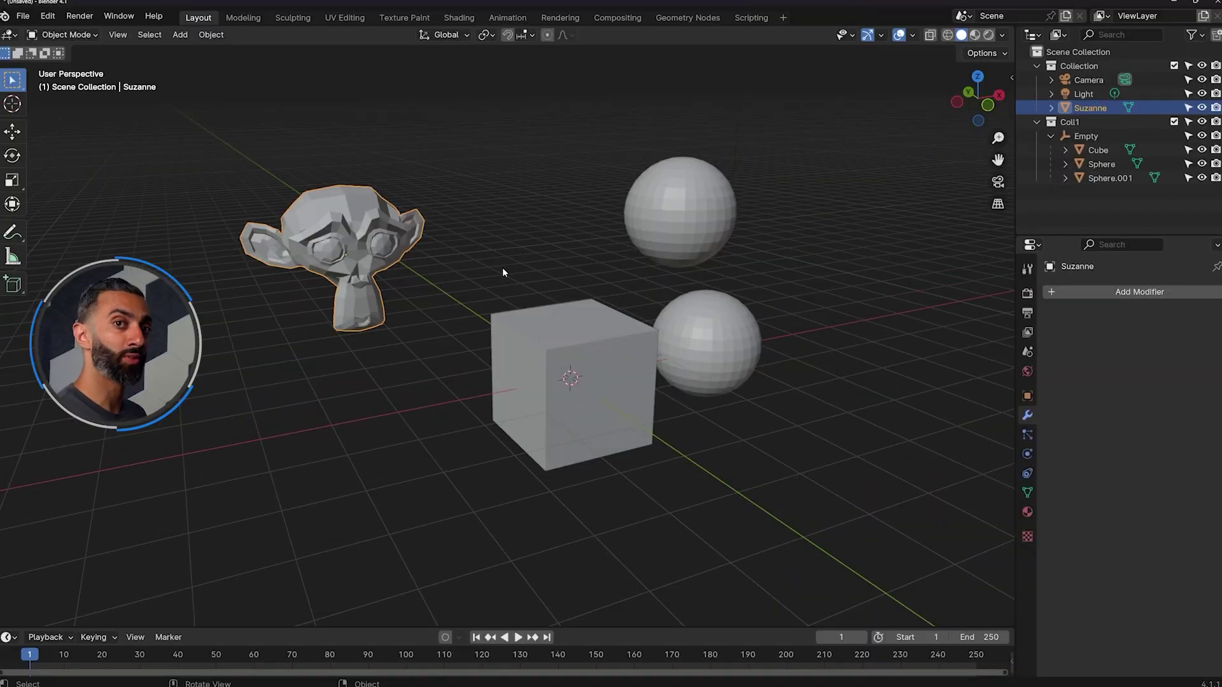
Place the 3D cursor on Suzanne's head above the eye and set the object's origin to the 3D cursor.
{"action": "scroll", "coordinate": [382, 268], "scroll_direction": "up", "scroll_amount": 2}
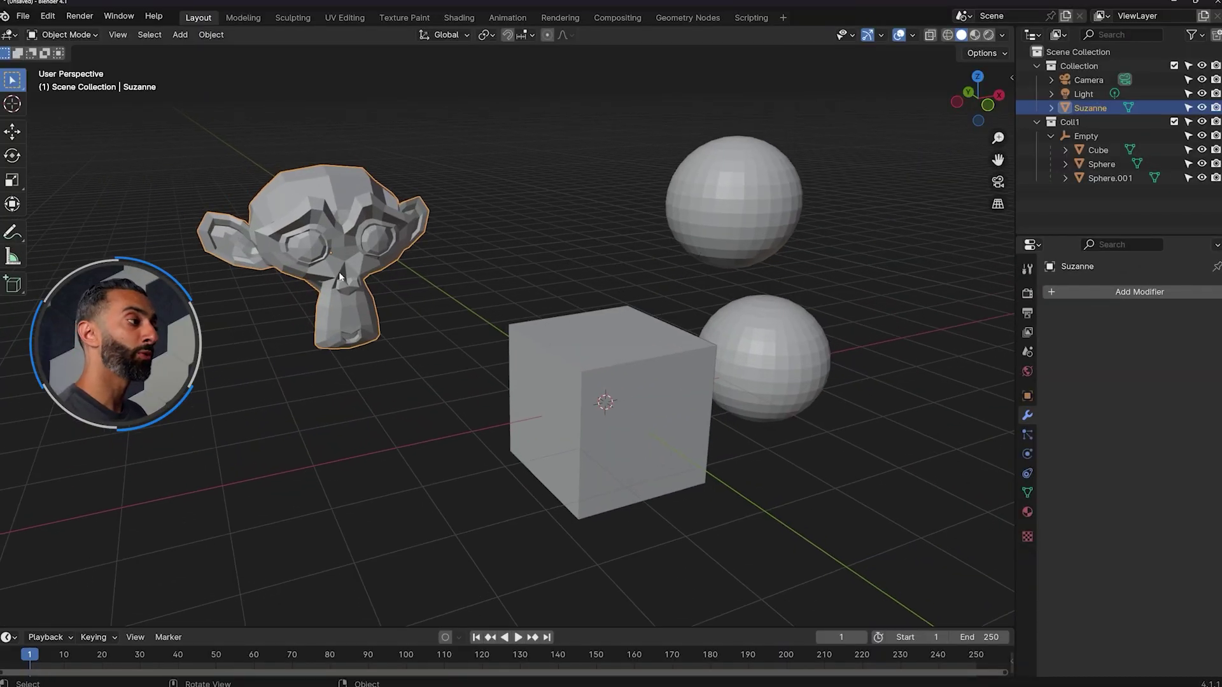
{"action": "scroll", "coordinate": [346, 233], "scroll_direction": "up", "scroll_amount": 3}
{"action": "middle_click_drag", "start_coordinate": [502, 261], "coordinate": [405, 253], "text": "shift"}
{"action": "right_click_drag", "start_coordinate": [404, 253], "coordinate": [373, 248], "text": "shift"}
{"action": "right_click_drag", "start_coordinate": [451, 281], "coordinate": [484, 250], "text": "shift"}
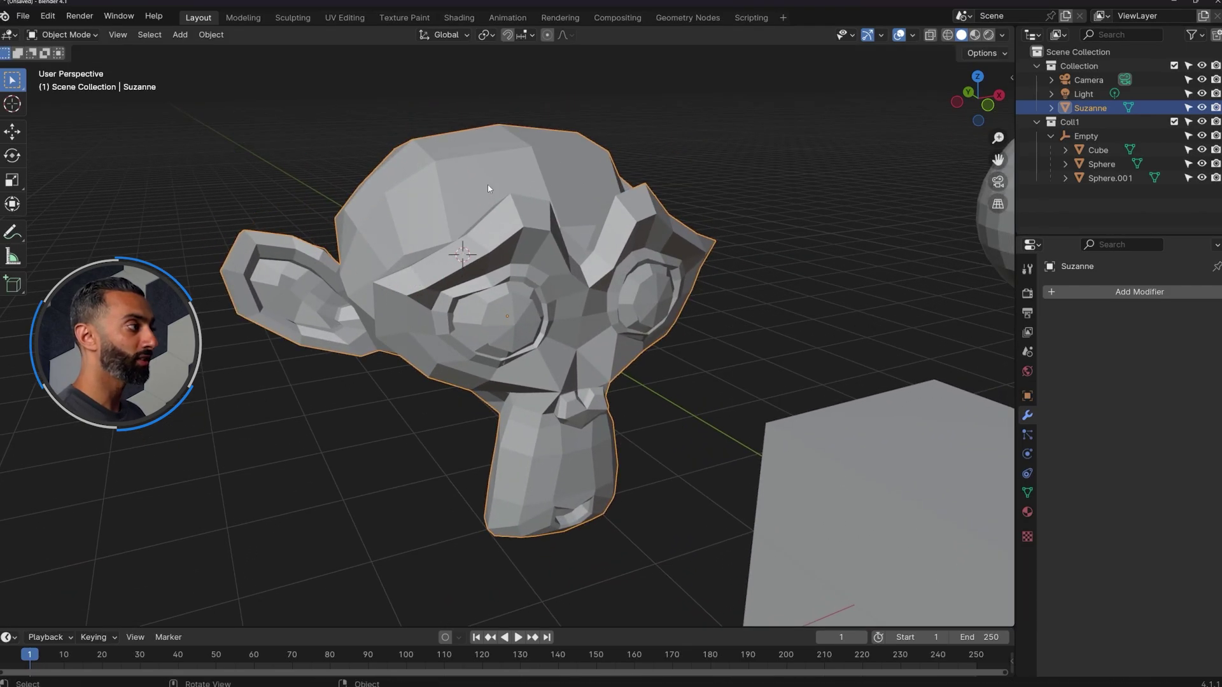
{"action": "left_click", "coordinate": [212, 36]}
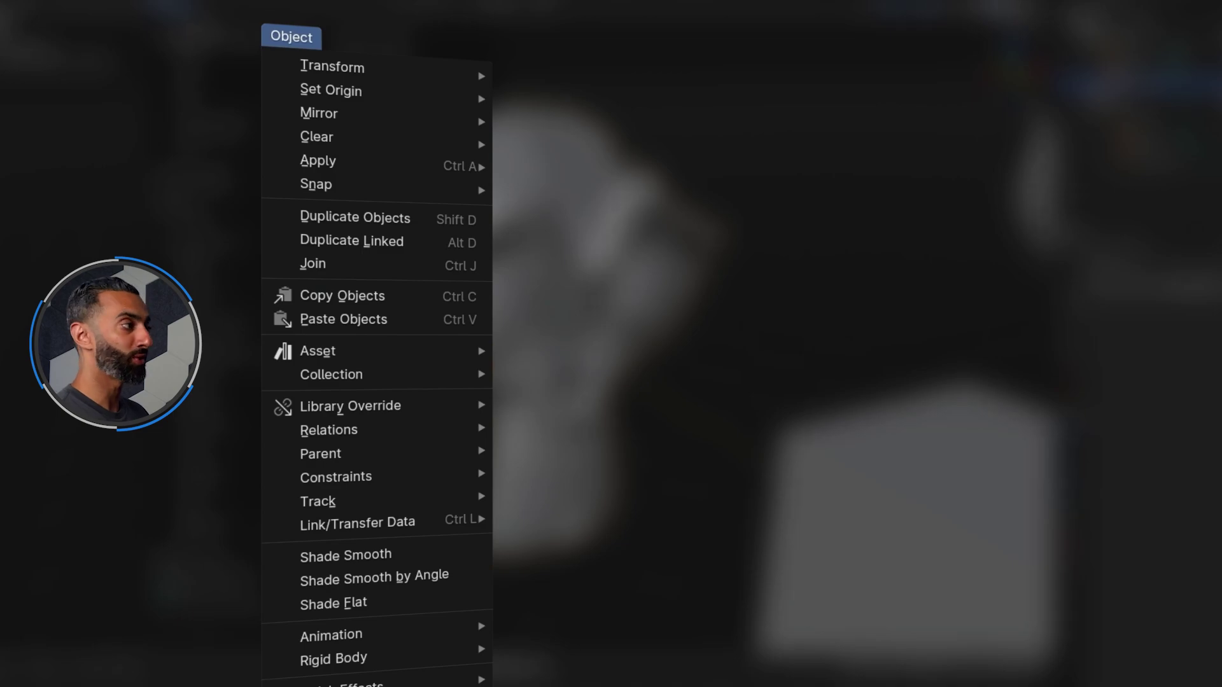
{"action": "mouse_move", "coordinate": [331, 91]}
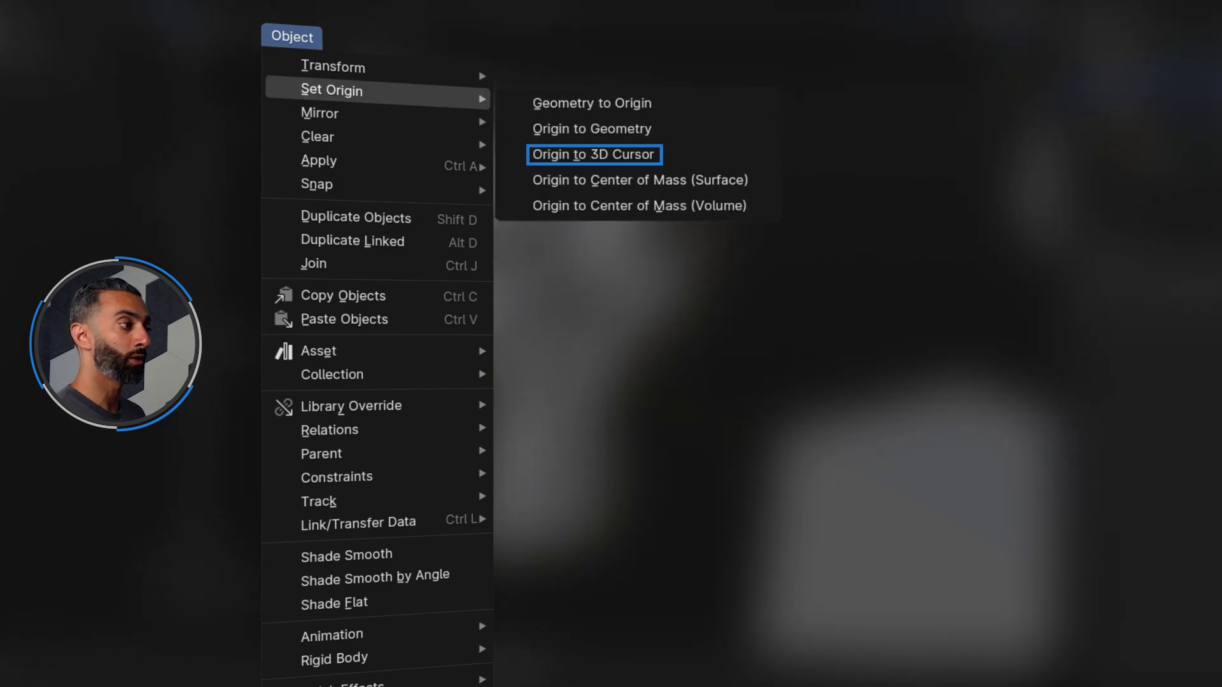
{"action": "left_click", "coordinate": [593, 154]}
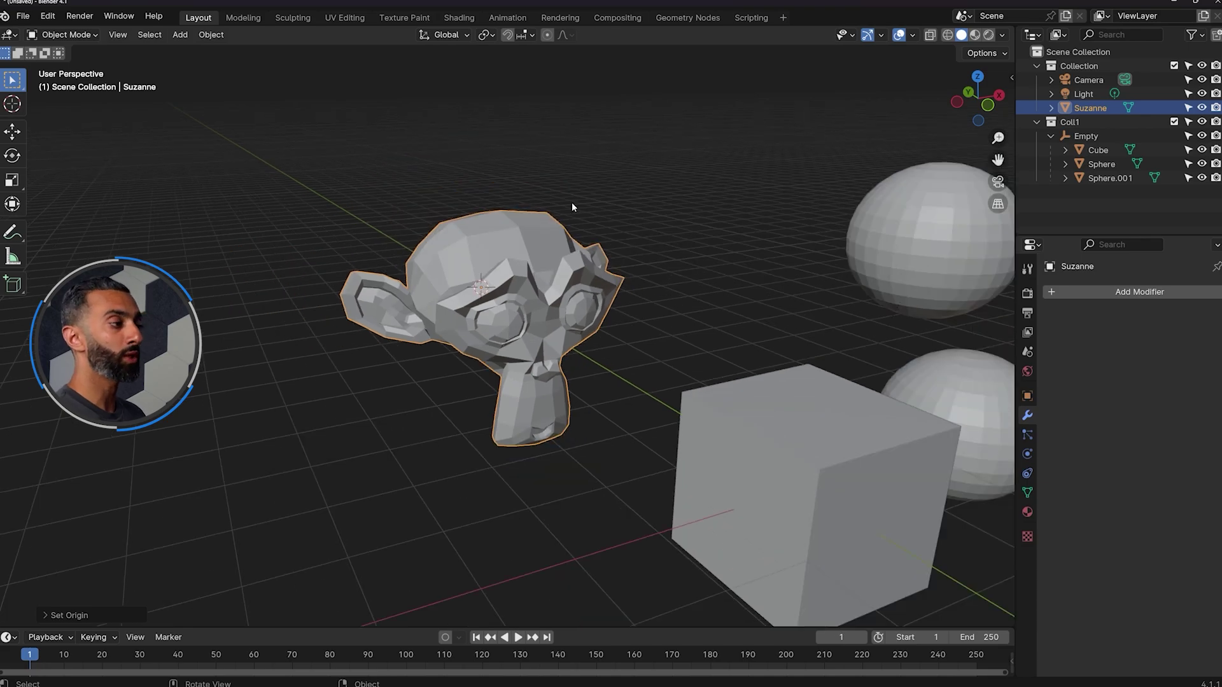
Limit transforms to origins only and move Suzanne's origin up and back in the YZ plane with the Move tool.
{"action": "middle_click_drag", "start_coordinate": [571, 203], "coordinate": [621, 207]}
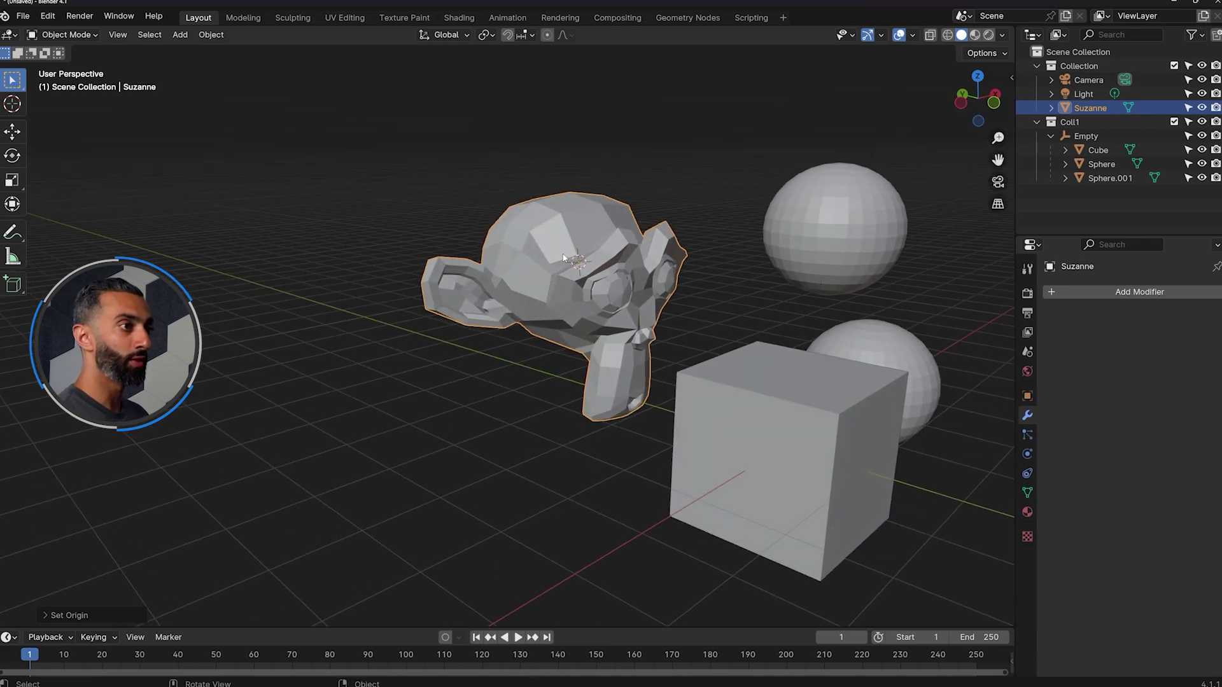
{"action": "scroll", "coordinate": [620, 207], "scroll_direction": "up", "scroll_amount": 1}
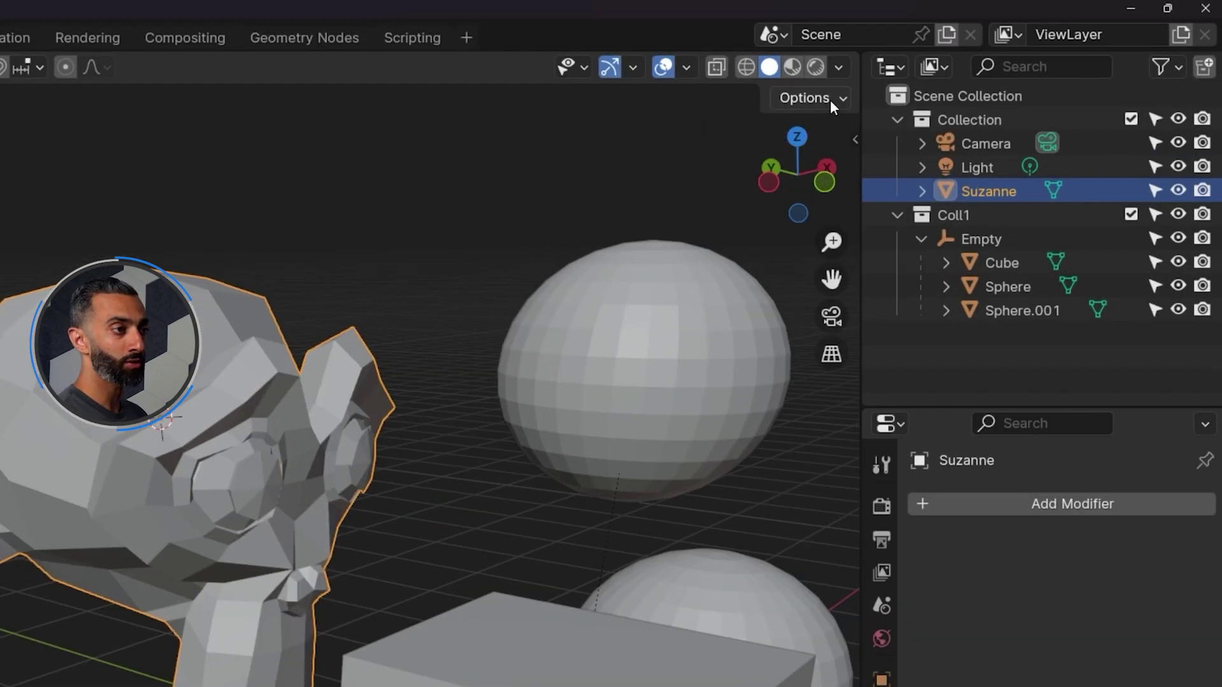
{"action": "left_click", "coordinate": [830, 100]}
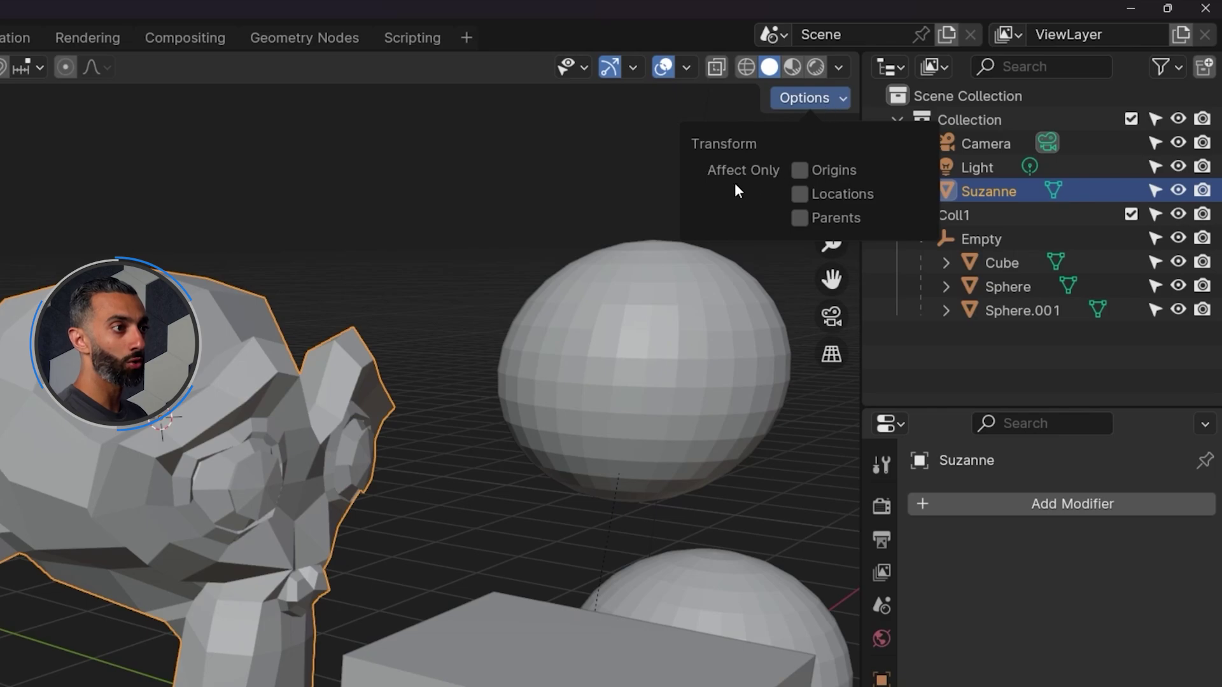
{"action": "left_click", "coordinate": [799, 170]}
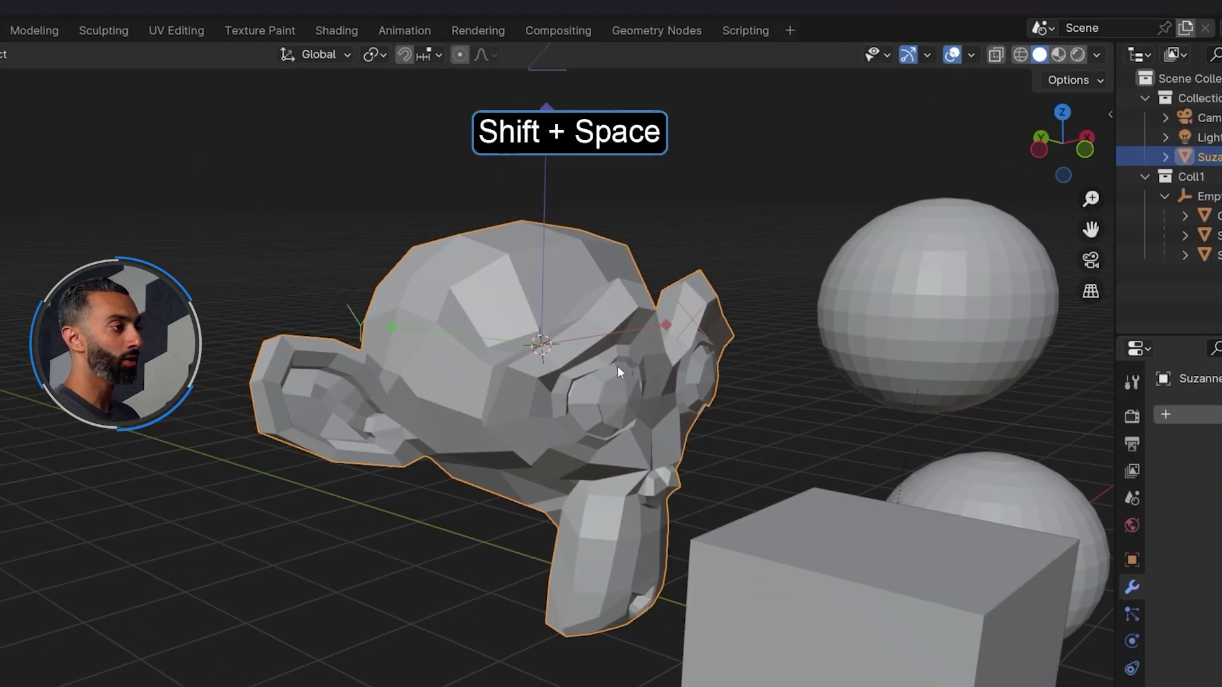
{"action": "key", "text": "shift+space"}
{"action": "left_click", "coordinate": [612, 401]}
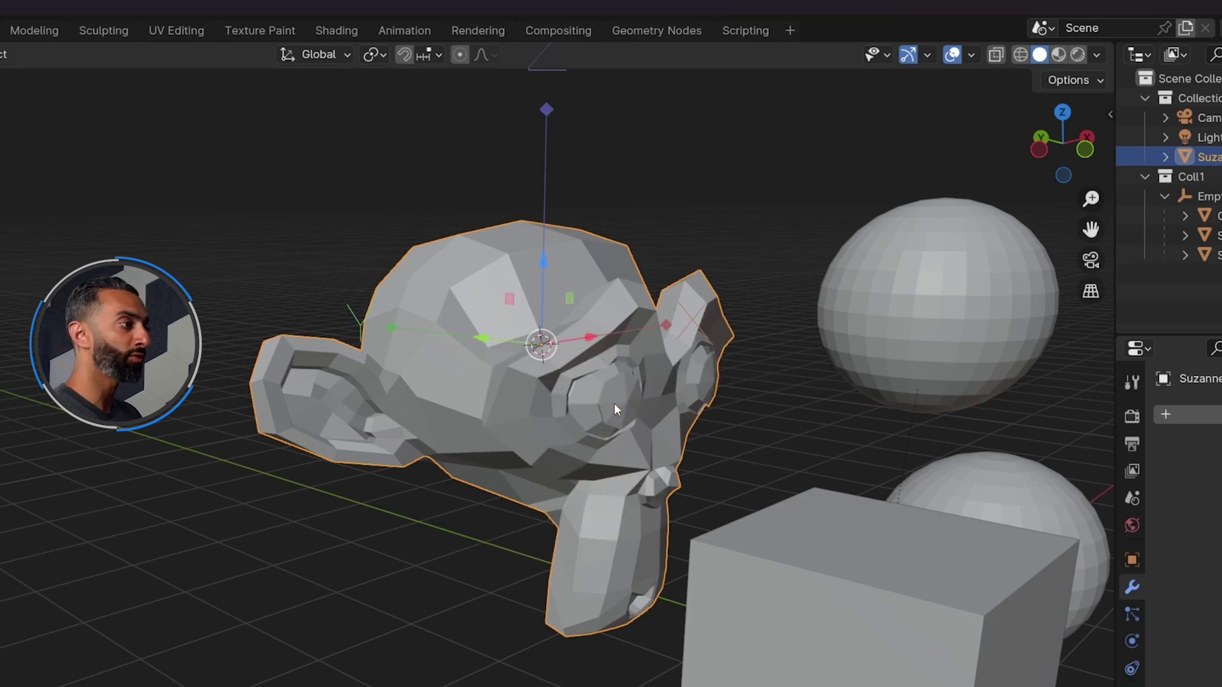
{"action": "left_click_drag", "start_coordinate": [509, 298], "coordinate": [426, 243]}
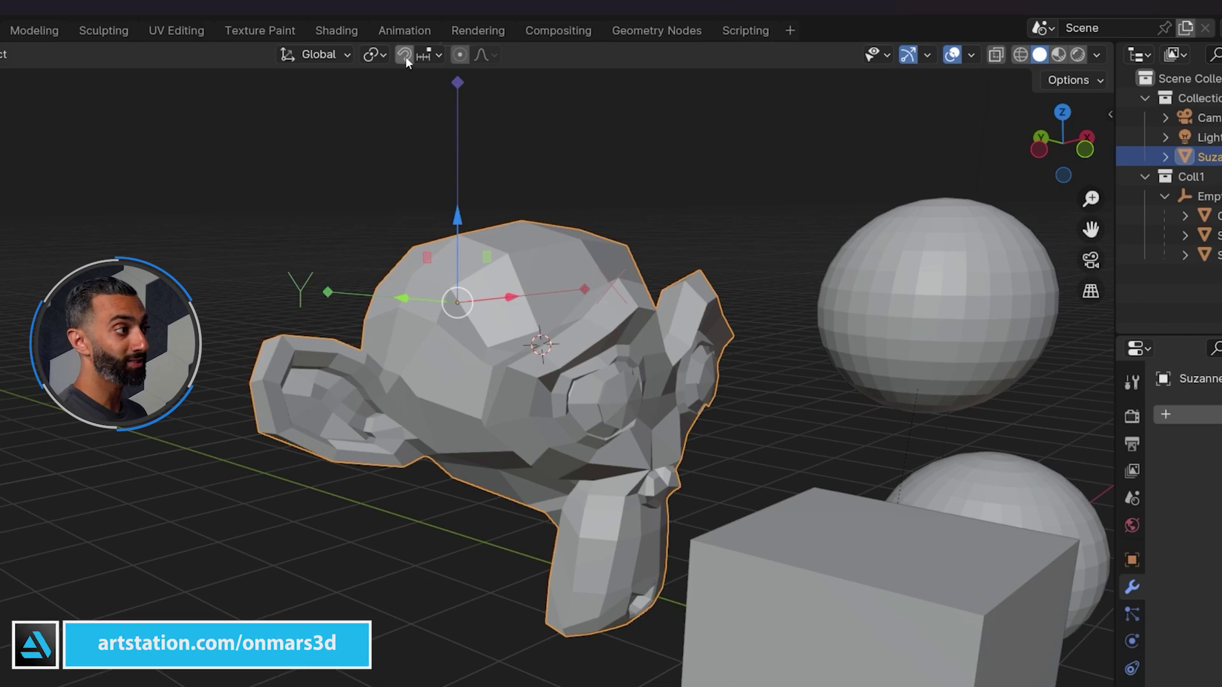
Snap Suzanne's origin to a vertex at the centre of the upper forehead using vertex snapping, and turn off origins-only transforms.
{"action": "left_click", "coordinate": [425, 56]}
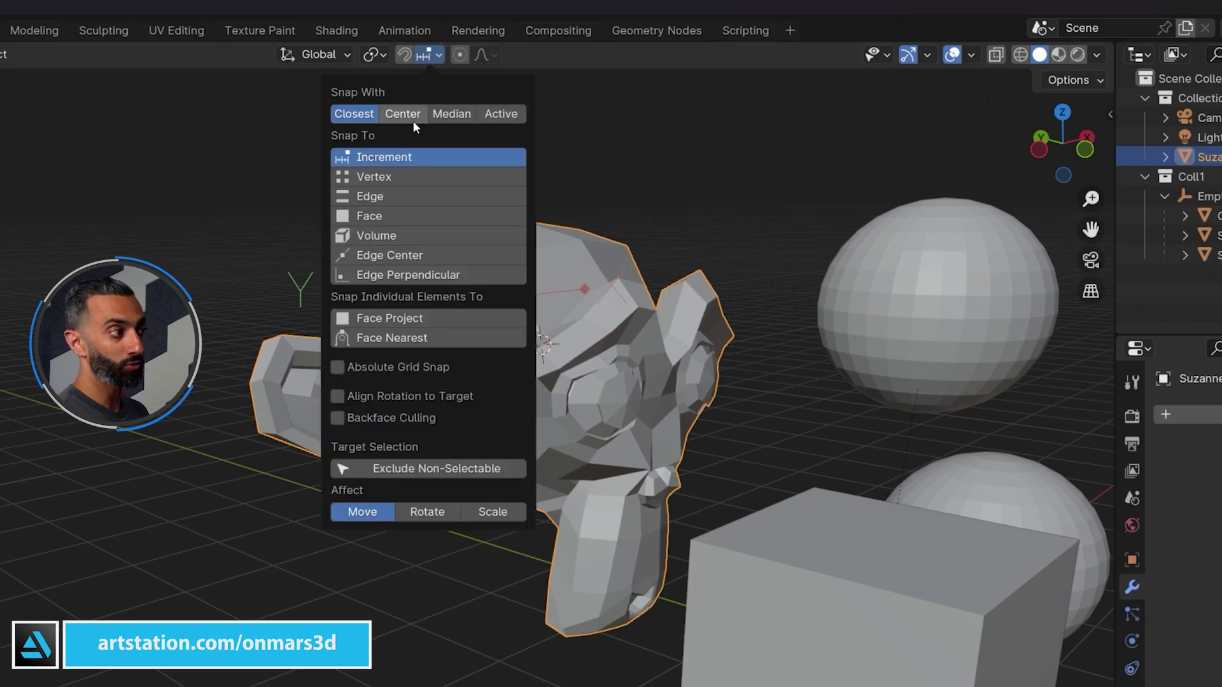
{"action": "left_click", "coordinate": [396, 175]}
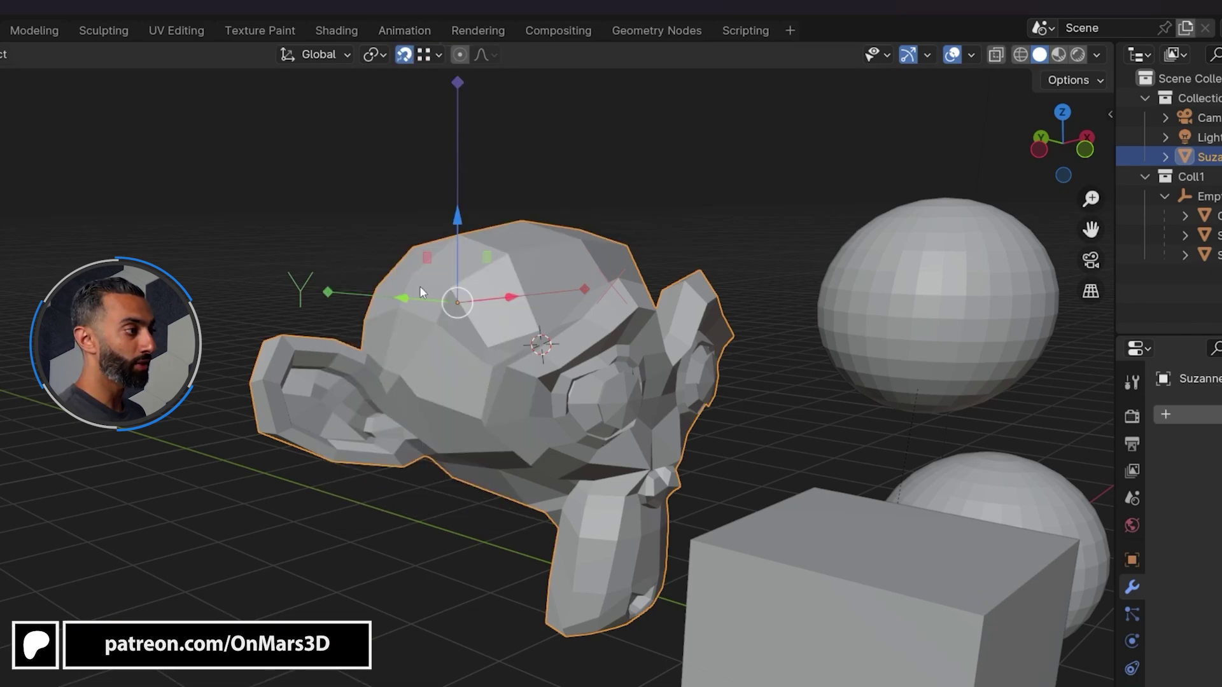
{"action": "left_click_drag", "start_coordinate": [420, 286], "coordinate": [581, 241]}
{"action": "middle_click_drag", "start_coordinate": [656, 341], "coordinate": [556, 359]}
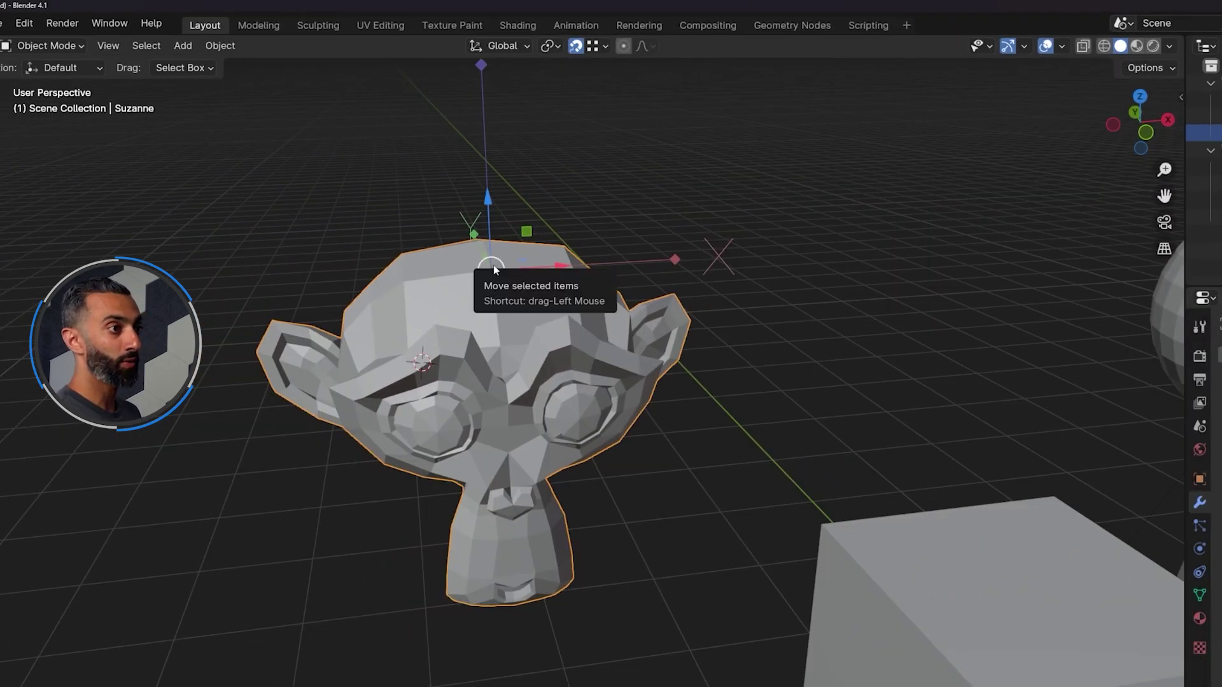
{"action": "left_click", "coordinate": [1155, 68]}
{"action": "left_click", "coordinate": [1144, 122]}
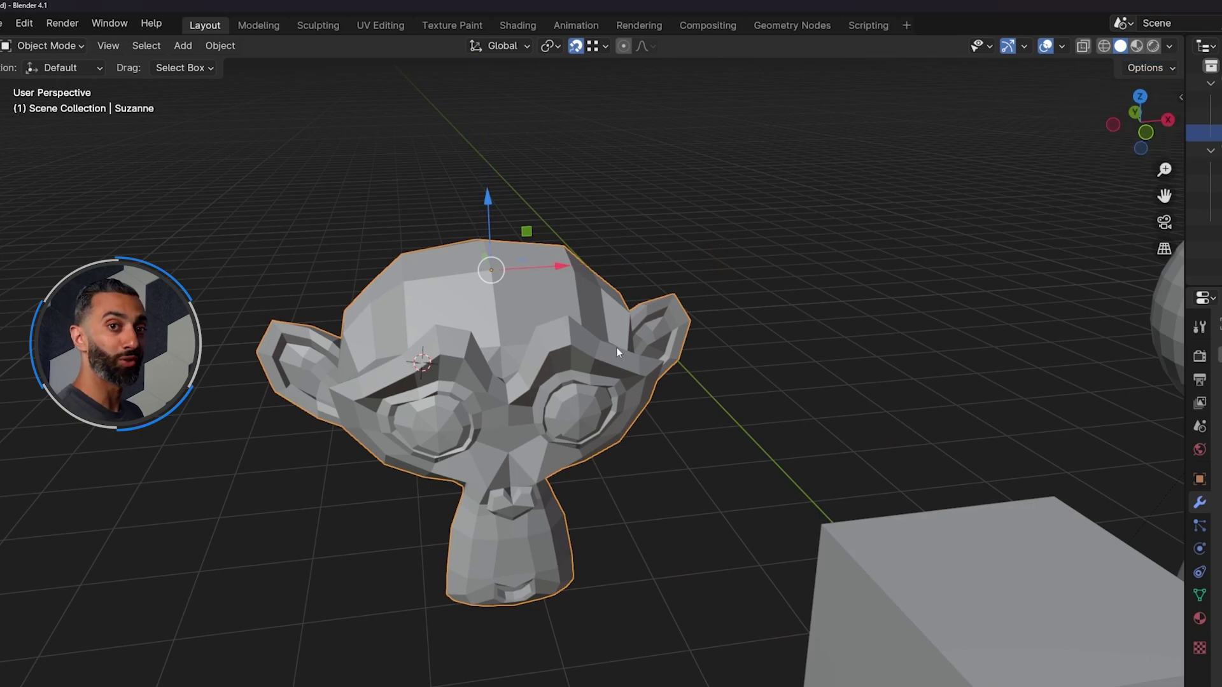
Stretch the cube along the Y axis to a scale of about 5.7 and show its transform values.
{"action": "middle_click_drag", "start_coordinate": [616, 348], "coordinate": [641, 345]}
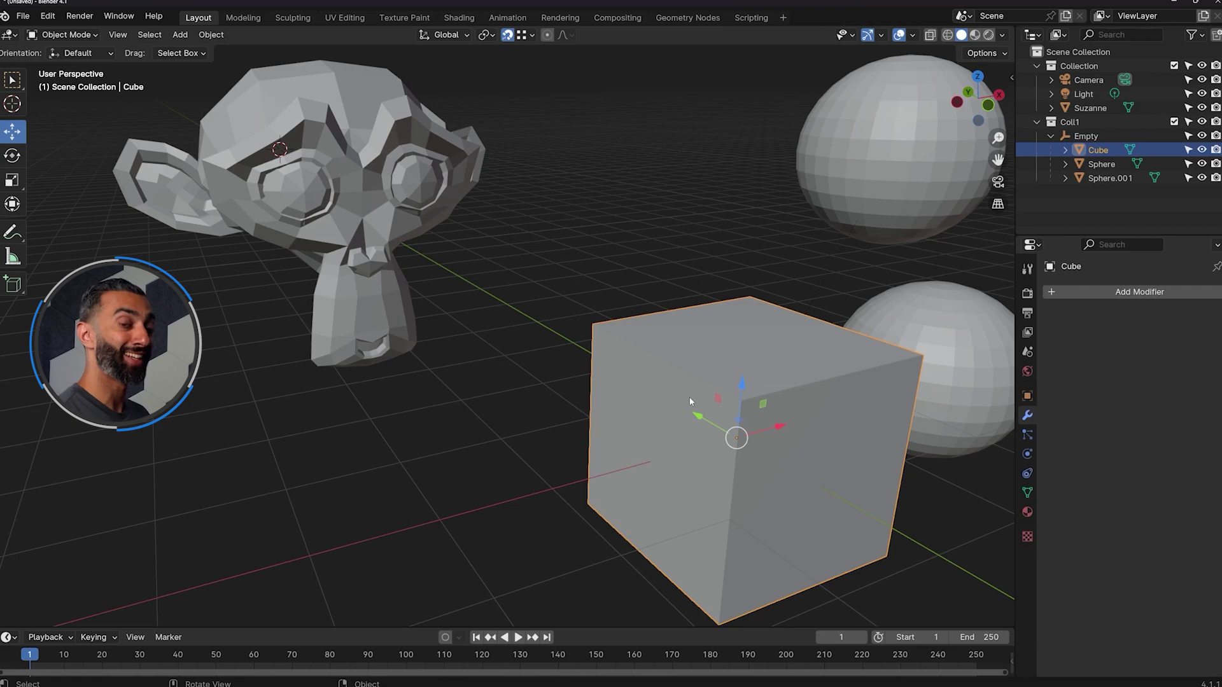
{"action": "scroll", "coordinate": [690, 398], "scroll_direction": "down", "scroll_amount": 5}
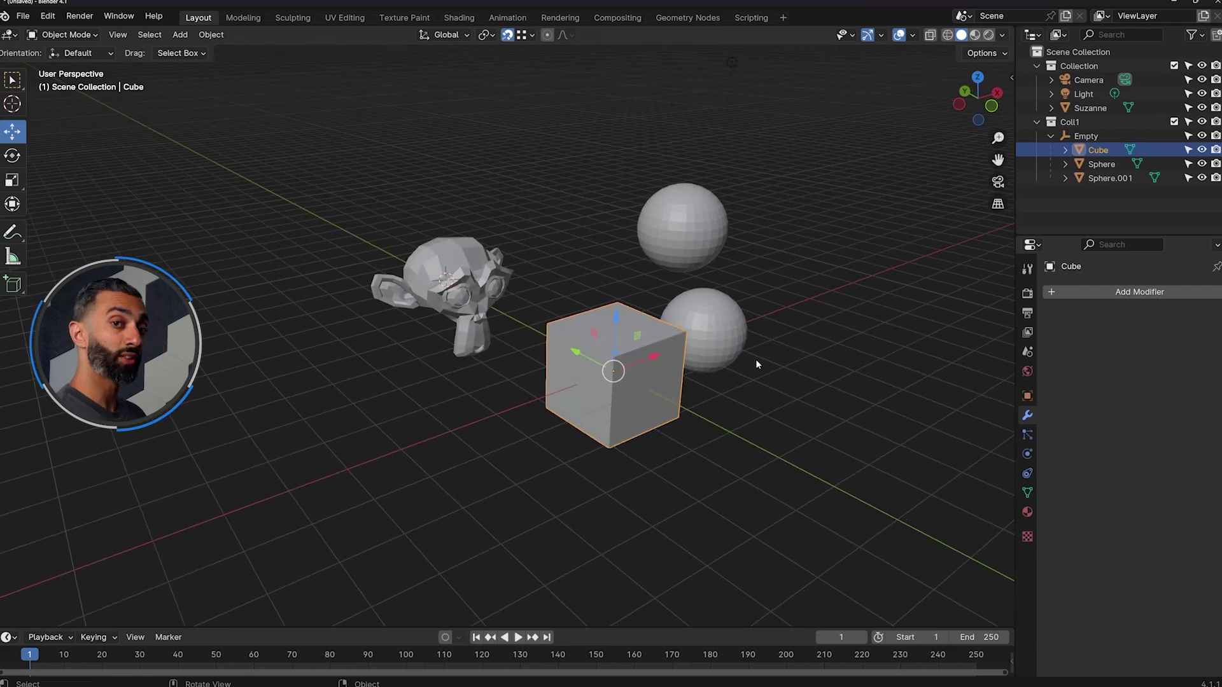
{"action": "key", "text": "s"}
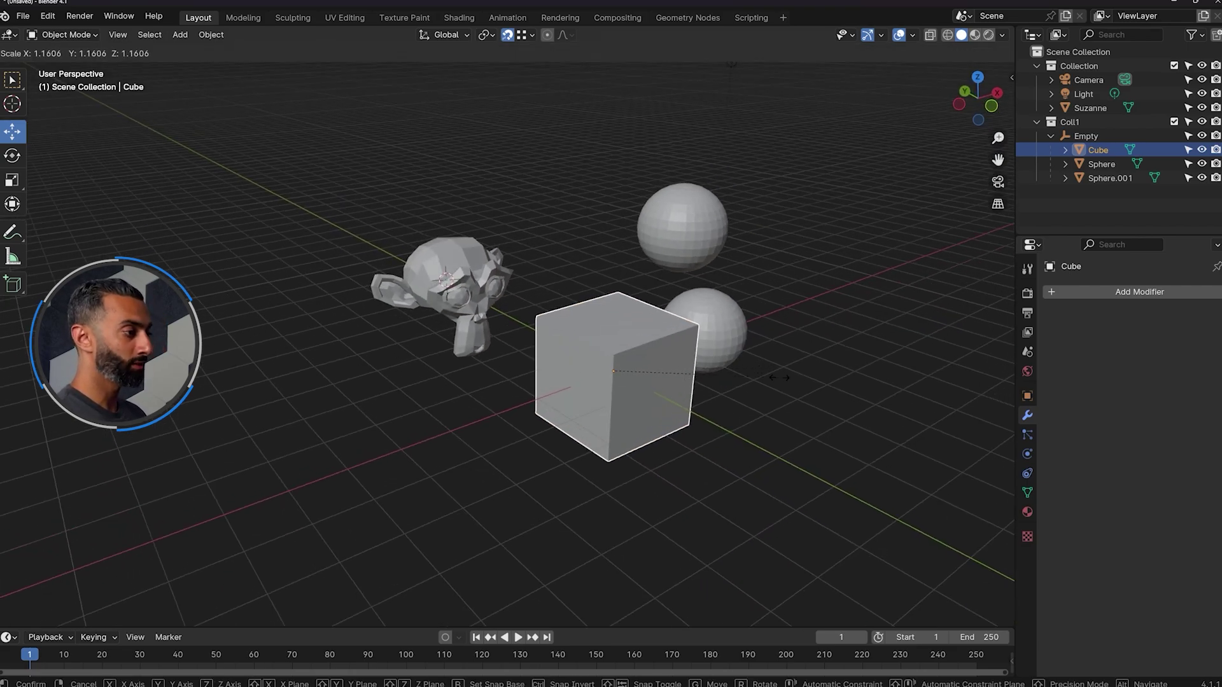
{"action": "key", "text": "y"}
{"action": "left_click", "coordinate": [529, 485]}
{"action": "middle_click_drag", "start_coordinate": [529, 486], "coordinate": [460, 436]}
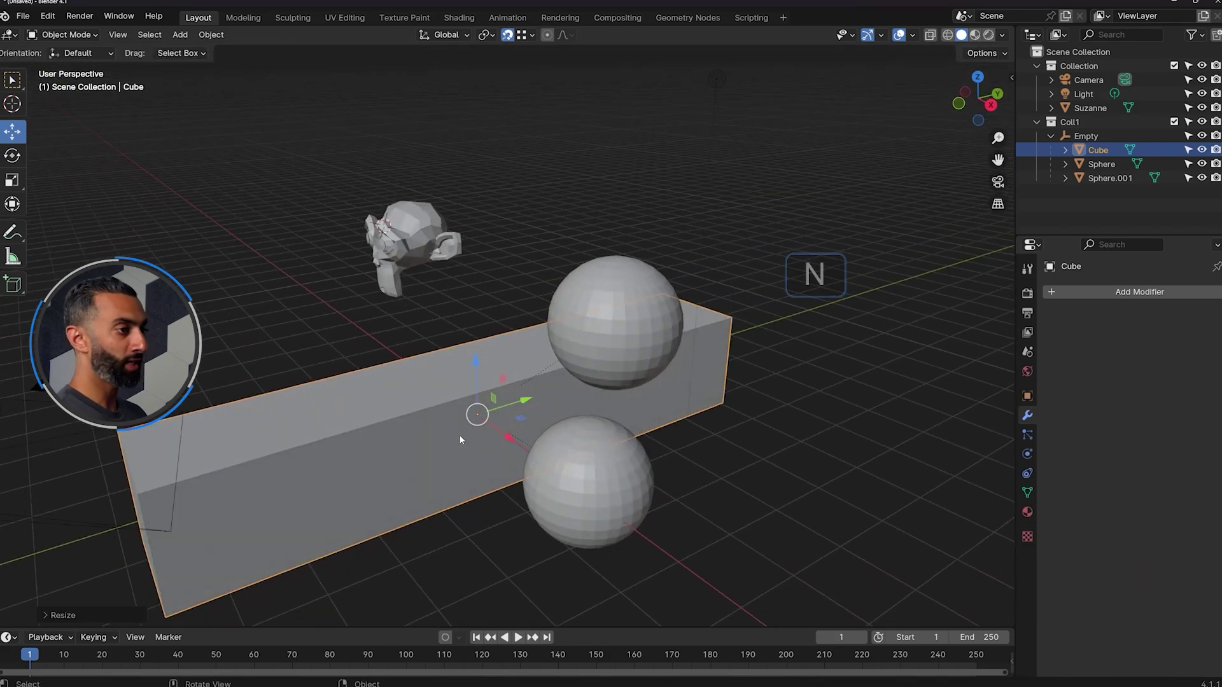
{"action": "key", "text": "n"}
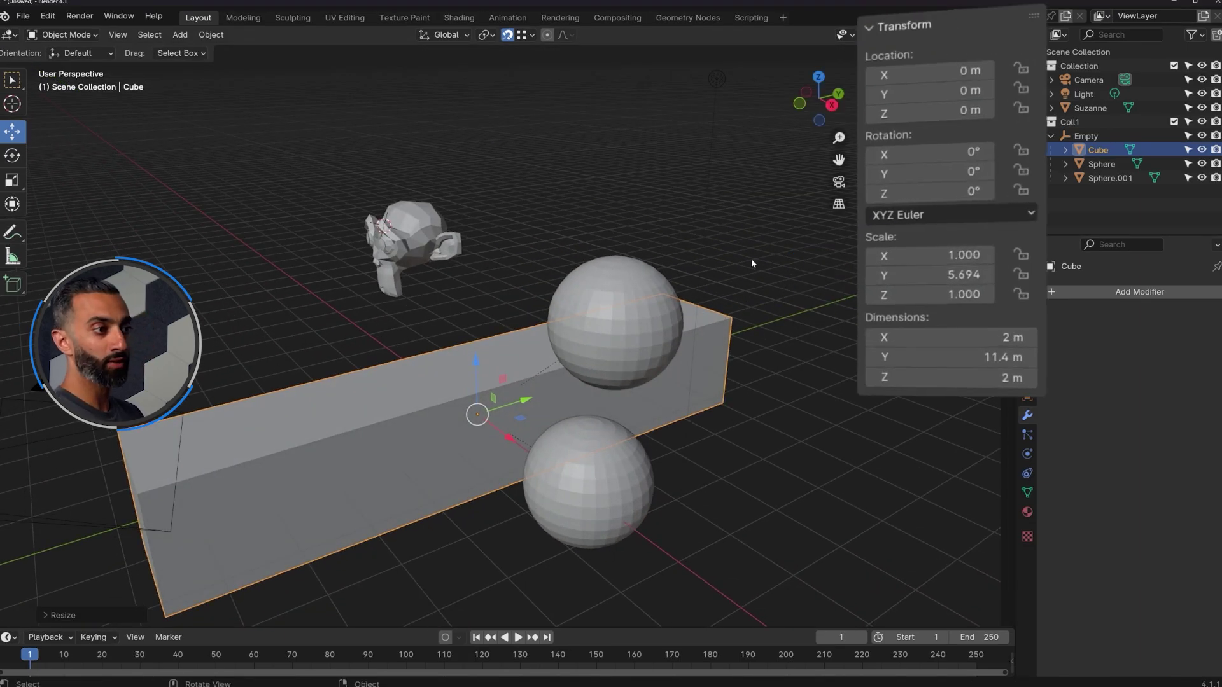
In Edit Mode, bevel the short top edge at one end of the stretched cube.
{"action": "middle_click_drag", "start_coordinate": [751, 263], "coordinate": [528, 275]}
{"action": "key", "text": "Tab"}
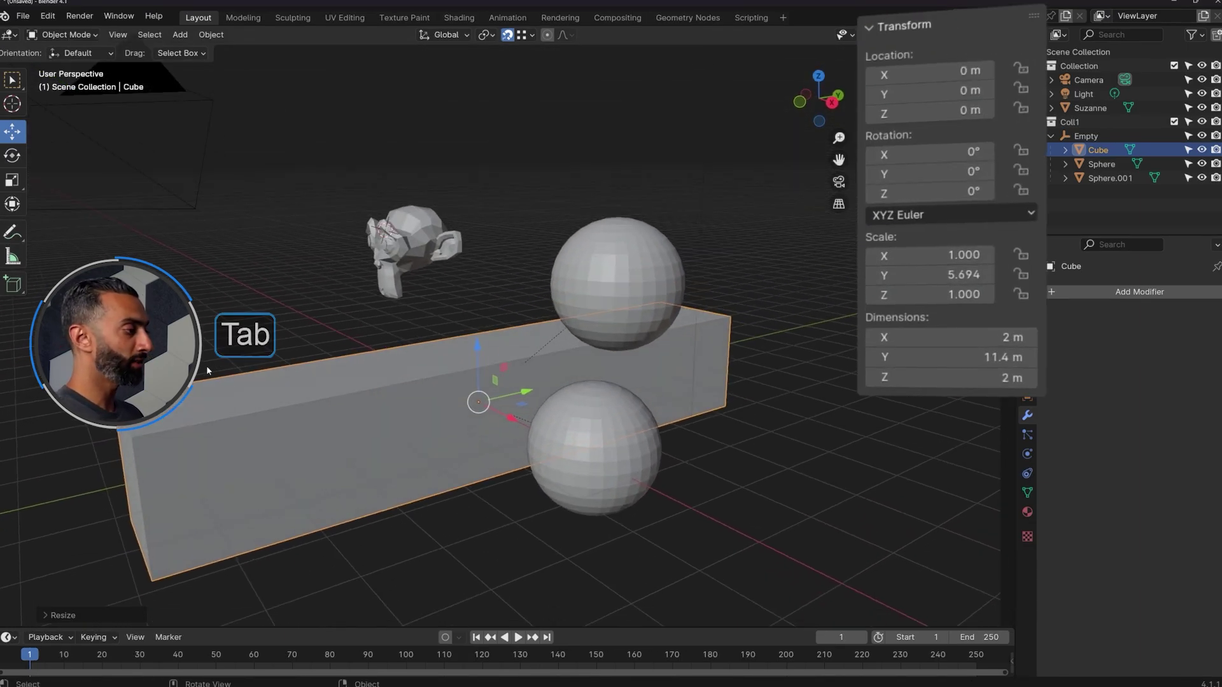
{"action": "middle_click_drag", "start_coordinate": [206, 365], "coordinate": [369, 346]}
{"action": "left_click", "coordinate": [317, 343]}
{"action": "scroll", "coordinate": [341, 350], "scroll_direction": "up", "scroll_amount": 1}
{"action": "key", "text": "ctrl+b"}
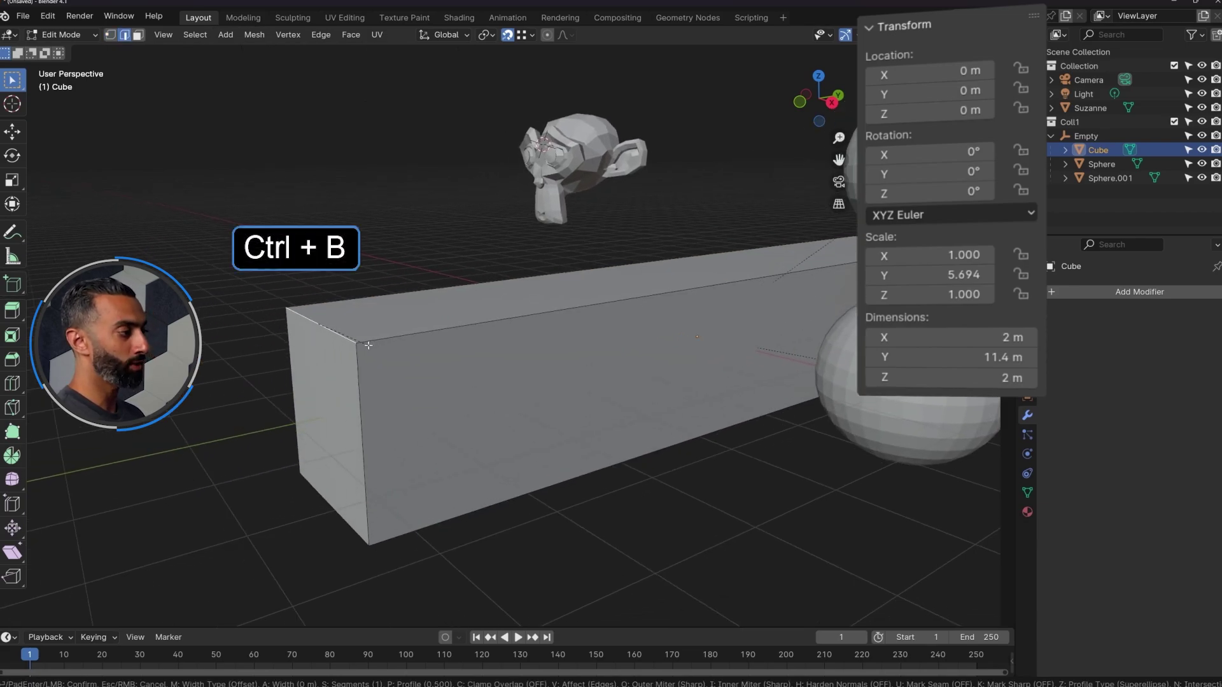
{"action": "left_click", "coordinate": [440, 296]}
Inspect the slope of the bevelled face on the stretched cube and return to Object Mode.
{"action": "middle_click_drag", "start_coordinate": [551, 373], "coordinate": [509, 356]}
{"action": "middle_click_drag", "start_coordinate": [408, 334], "coordinate": [459, 326]}
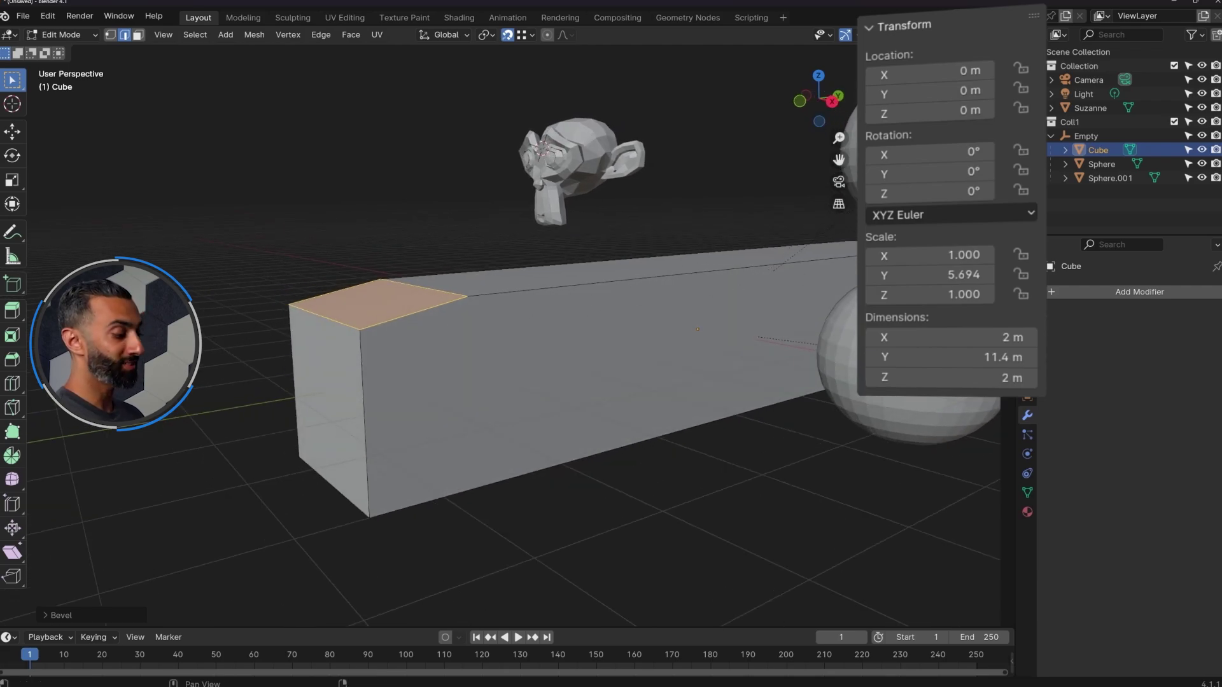
{"action": "middle_click_drag", "start_coordinate": [425, 244], "coordinate": [422, 247]}
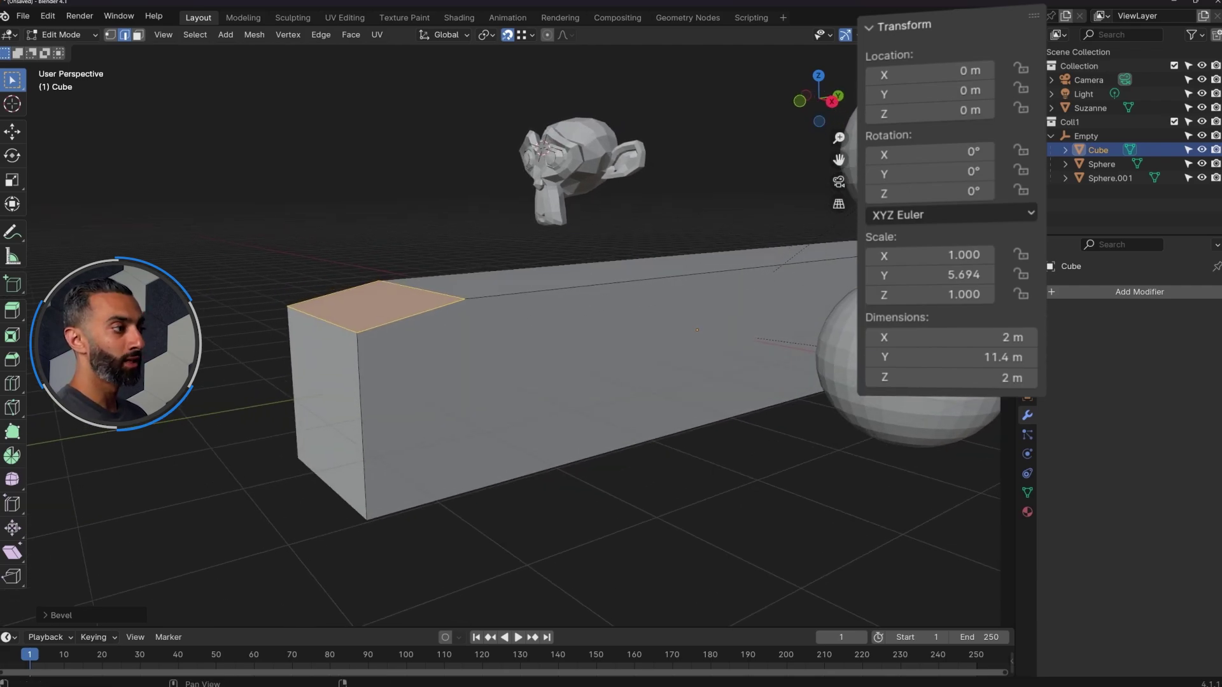
{"action": "middle_click_drag", "start_coordinate": [476, 291], "coordinate": [469, 296]}
{"action": "left_click", "coordinate": [503, 207]}
{"action": "left_click", "coordinate": [426, 319]}
{"action": "key", "text": "Tab"}
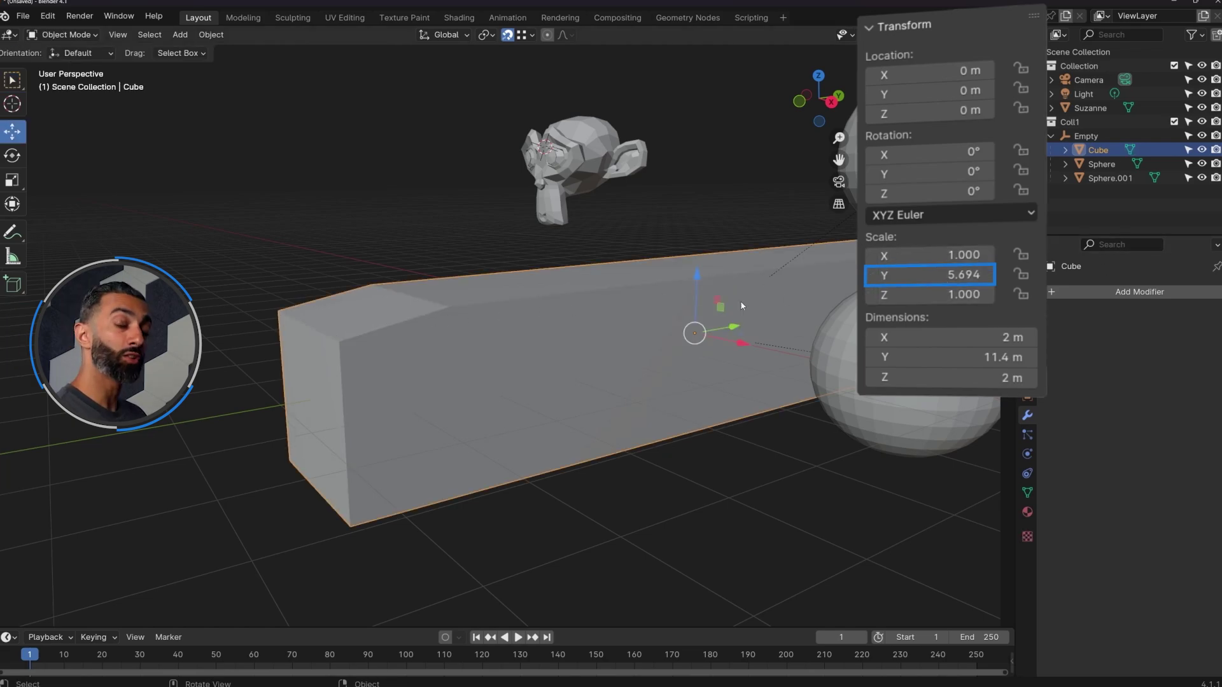
Apply the stretched cube's scale and isolate the object in Local View.
{"action": "middle_click_drag", "start_coordinate": [644, 311], "coordinate": [632, 313]}
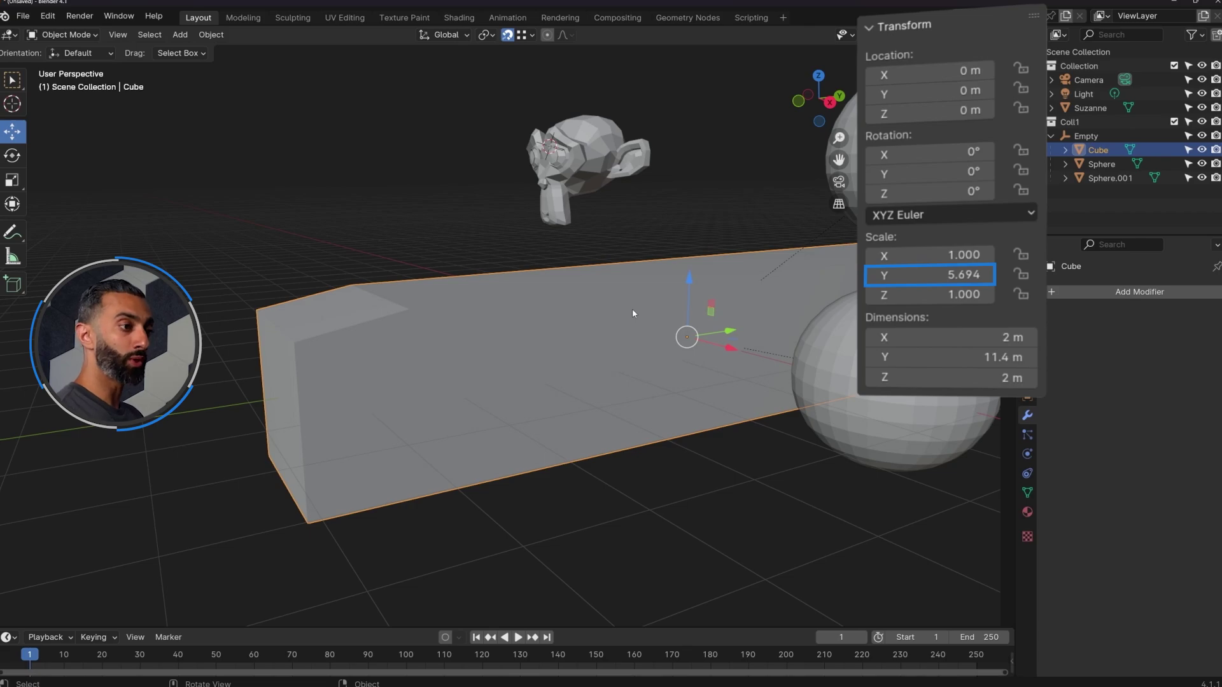
{"action": "key", "text": "ctrl+a"}
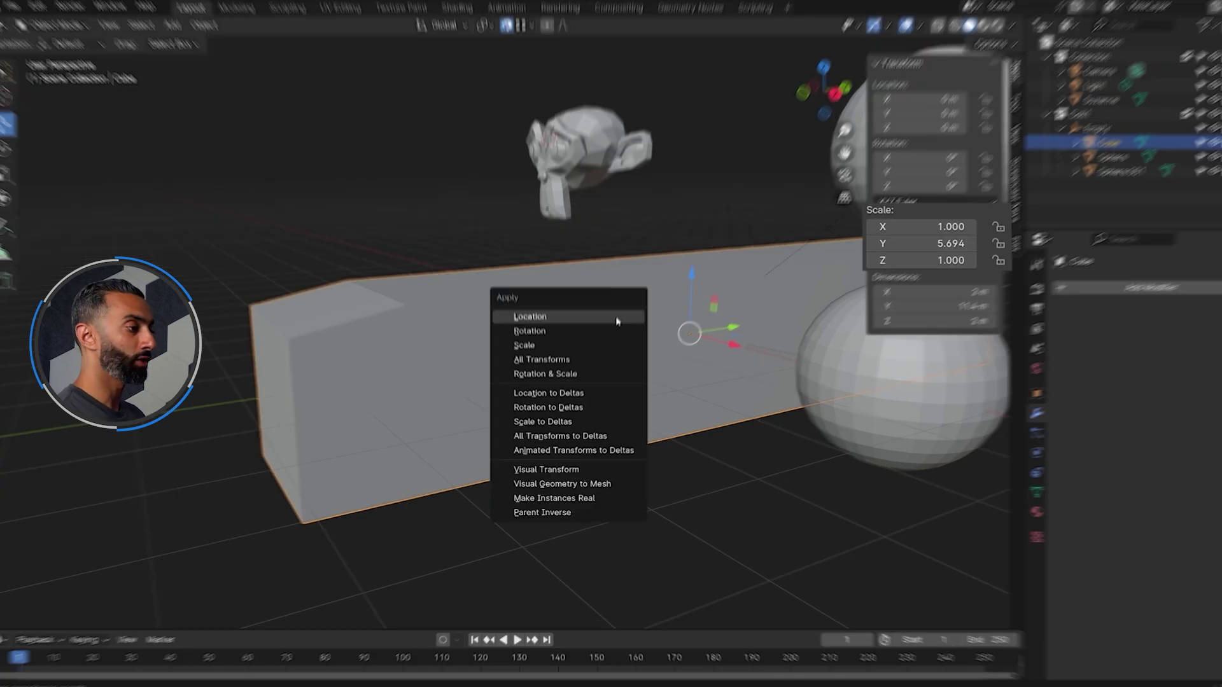
{"action": "left_click", "coordinate": [655, 254]}
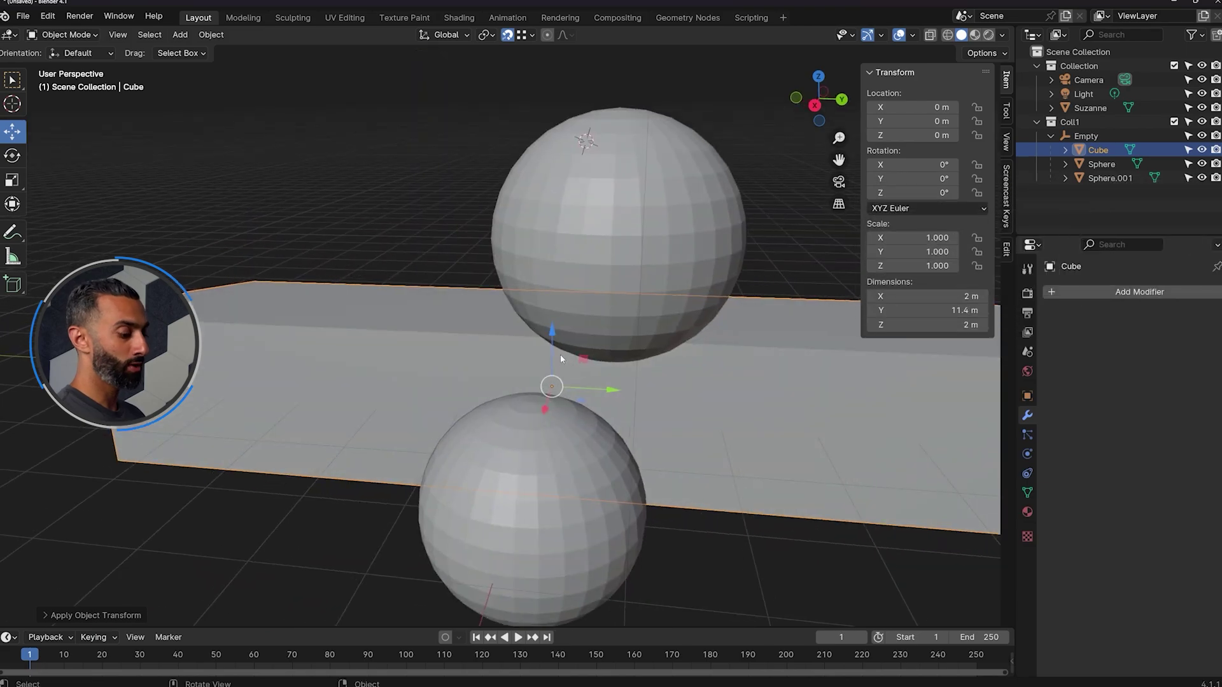
{"action": "key", "text": "KP_Divide"}
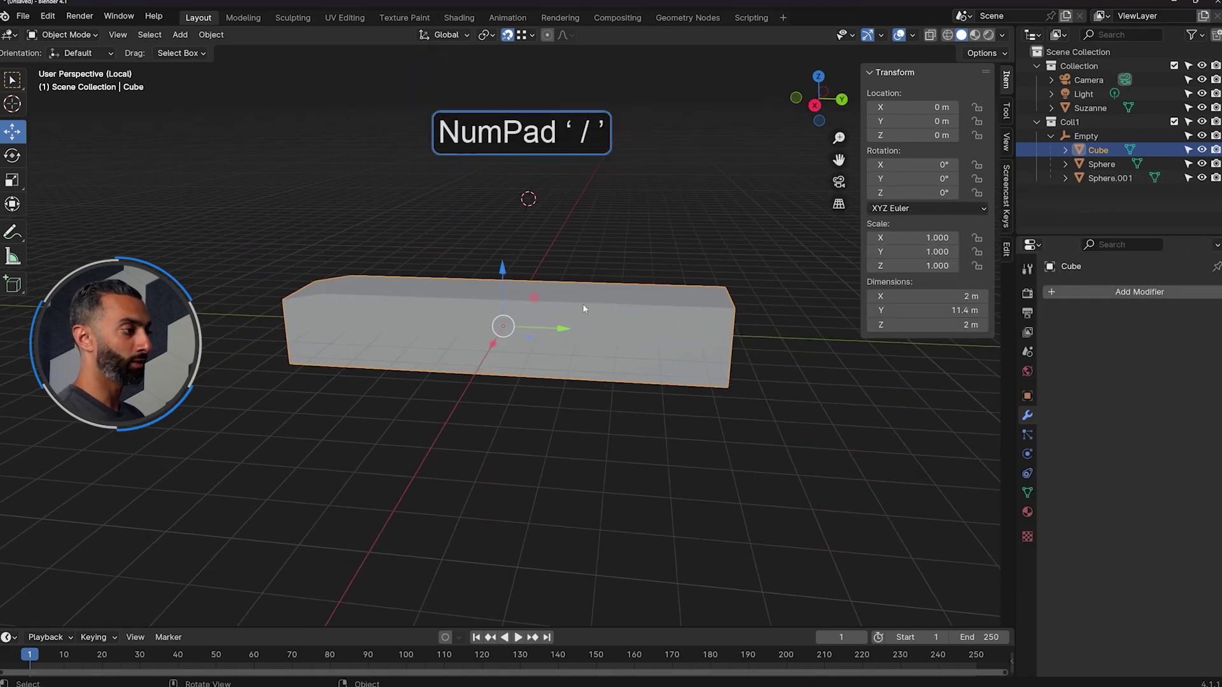
In Edit Mode, bevel the short top edge at the unbevelled end of the long box with several segments, about 0.55 m wide, and inspect it.
{"action": "middle_click_drag", "start_coordinate": [585, 307], "coordinate": [617, 310]}
{"action": "scroll", "coordinate": [808, 306], "scroll_direction": "up", "scroll_amount": 2}
{"action": "middle_click_drag", "start_coordinate": [808, 306], "coordinate": [751, 305], "text": "shift"}
{"action": "key", "text": "Tab"}
{"action": "left_click", "coordinate": [641, 287]}
{"action": "scroll", "coordinate": [674, 299], "scroll_direction": "up", "scroll_amount": 2}
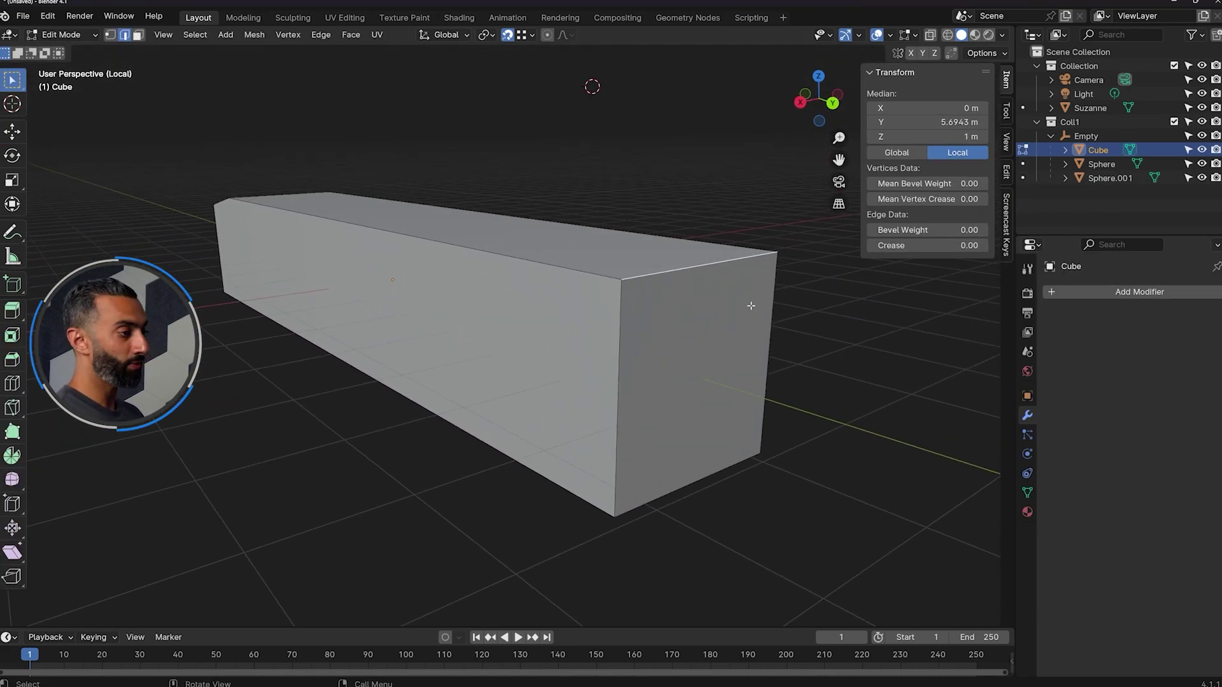
{"action": "key", "text": "ctrl+b"}
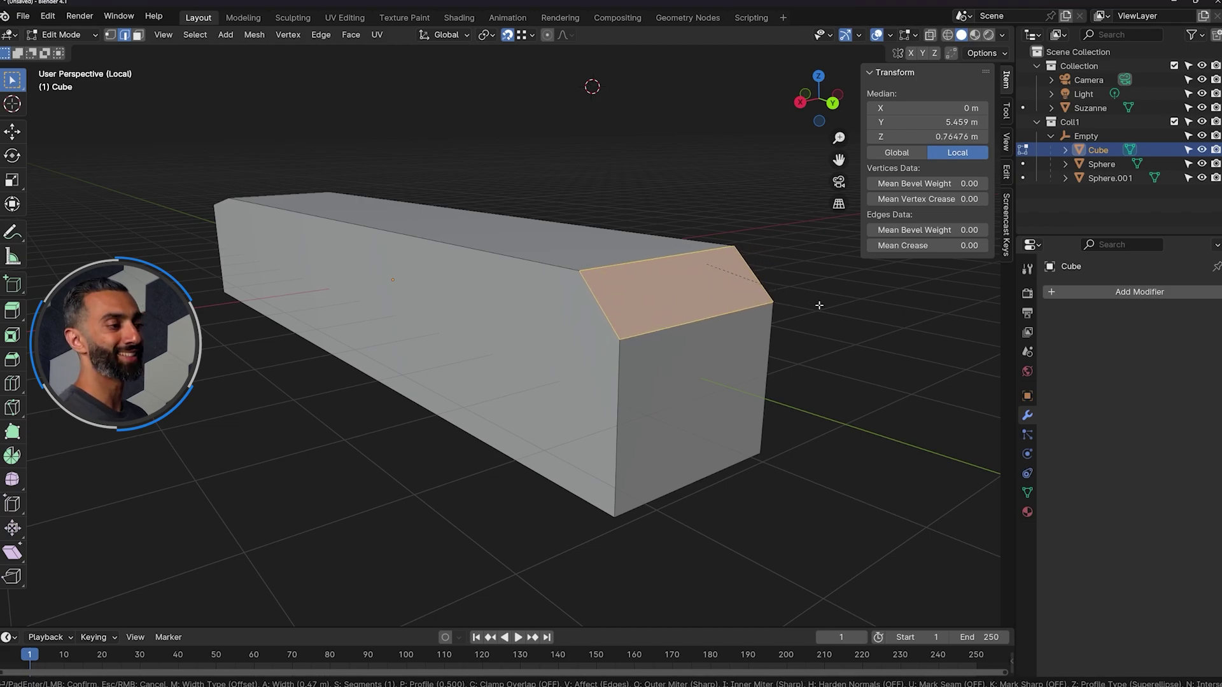
{"action": "scroll", "coordinate": [827, 310], "scroll_direction": "up", "scroll_amount": 5}
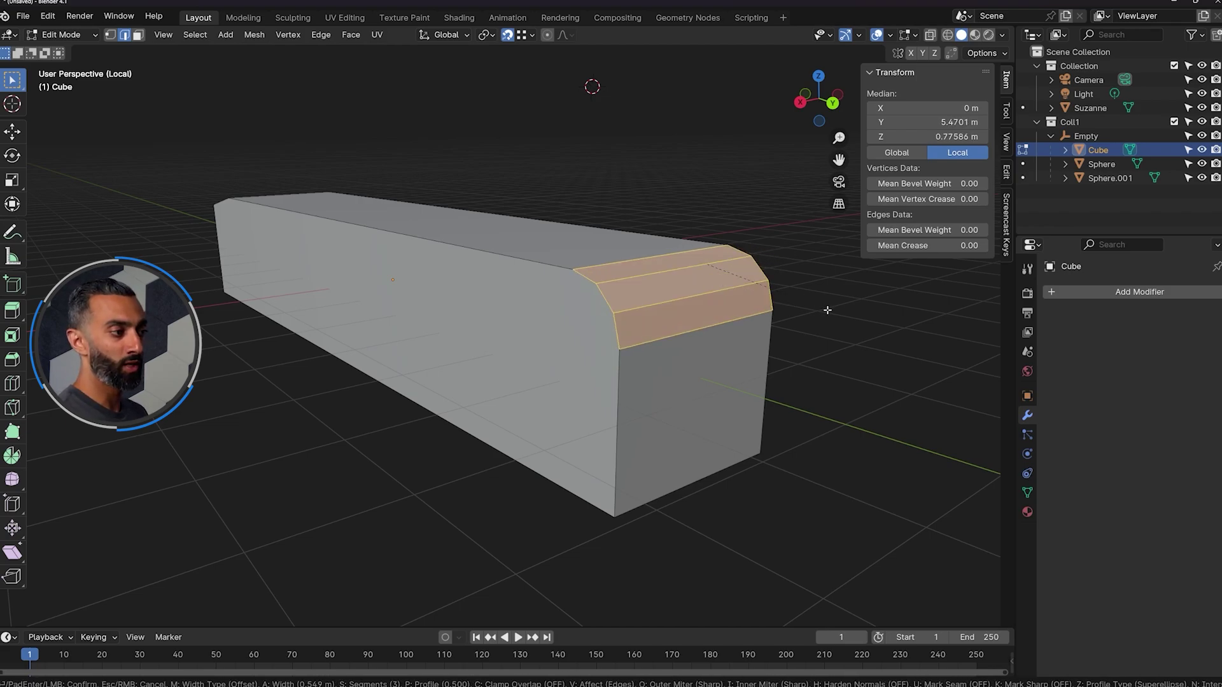
{"action": "left_click", "coordinate": [827, 310]}
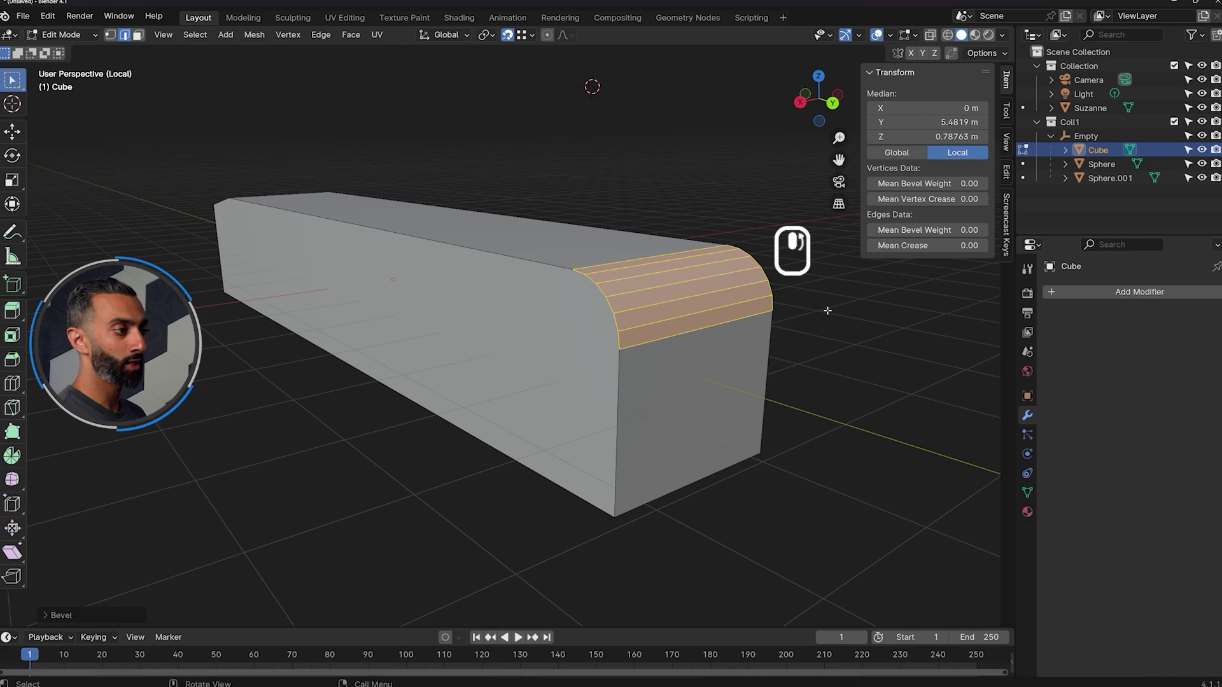
{"action": "middle_click_drag", "start_coordinate": [827, 310], "coordinate": [522, 390]}
{"action": "middle_click_drag", "start_coordinate": [448, 362], "coordinate": [320, 373]}
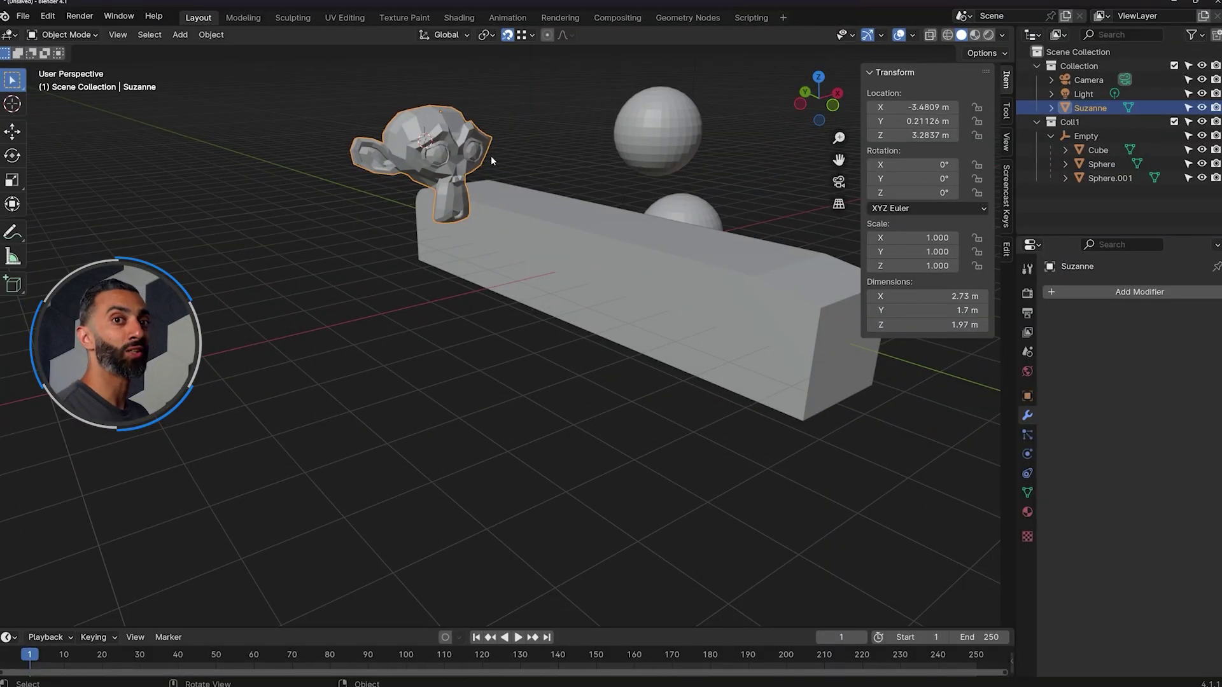
Isolate the monkey head in Local View and enter Edit Mode on it.
{"action": "key", "text": "KP_Divide"}
{"action": "mouse_move", "coordinate": [604, 318]}
{"action": "middle_mouse_down"}
{"action": "mouse_move", "coordinate": [577, 294]}
{"action": "mouse_move", "coordinate": [526, 299]}
{"action": "mouse_move", "coordinate": [499, 317]}
{"action": "mouse_move", "coordinate": [589, 299]}
{"action": "mouse_move", "coordinate": [593, 318]}
{"action": "middle_mouse_up"}
{"action": "scroll", "coordinate": [576, 296], "scroll_direction": "down", "scroll_amount": 2}
{"action": "key", "text": "Tab"}
{"action": "scroll", "coordinate": [589, 299], "scroll_direction": "up", "scroll_amount": 2}
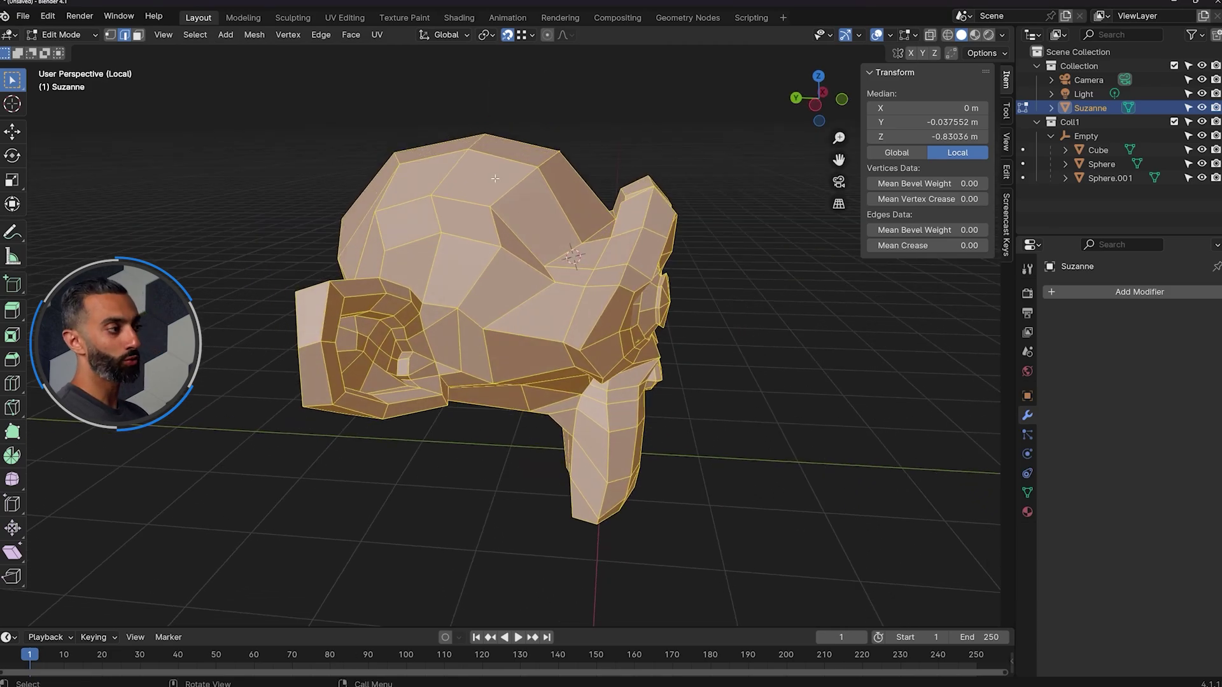
In vertex selection mode, select a shortest path of vertices across the monkey's upper forehead and activate the Move tool.
{"action": "middle_click_drag", "start_coordinate": [622, 208], "coordinate": [538, 227]}
{"action": "key", "text": "1"}
{"action": "left_click", "coordinate": [513, 191]}
{"action": "left_click", "coordinate": [560, 241], "text": "ctrl"}
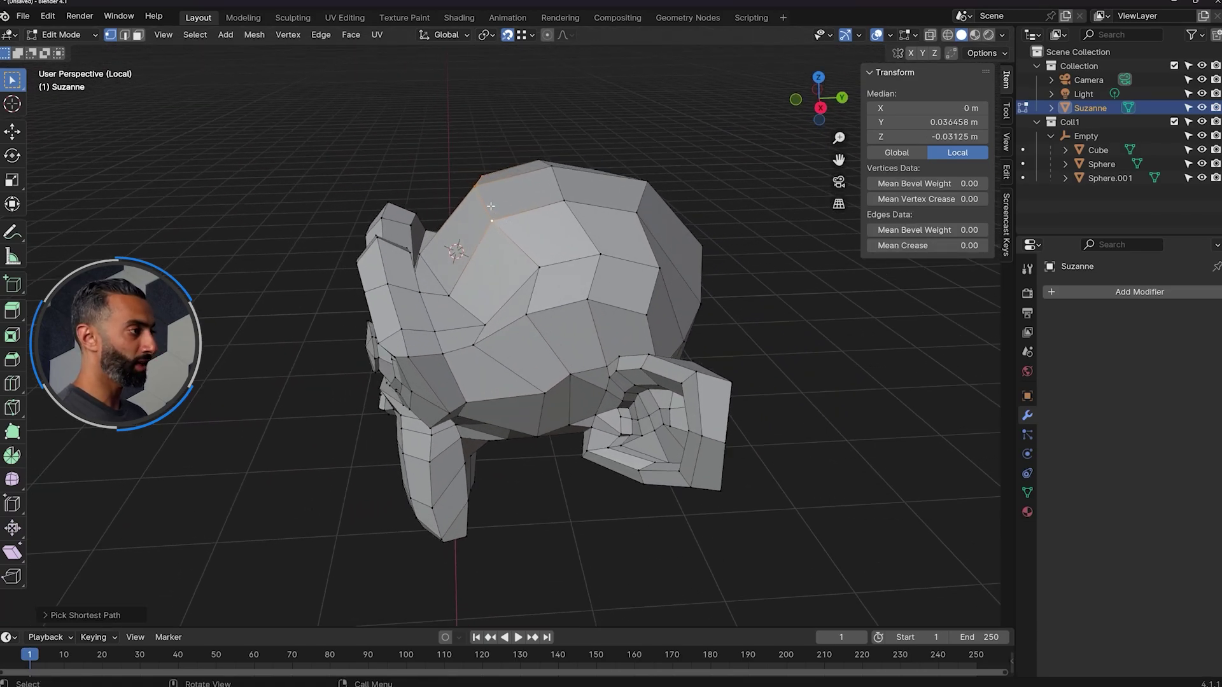
{"action": "key", "text": "shift+space"}
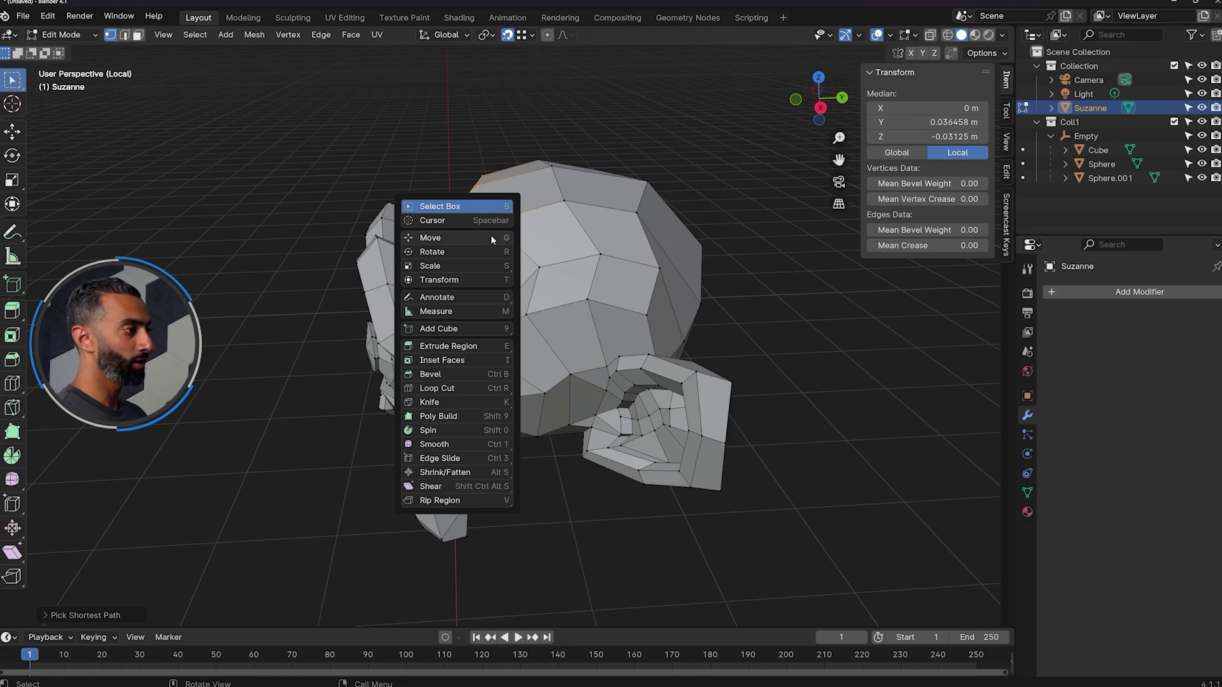
{"action": "left_click", "coordinate": [490, 235]}
Try to move the selected forehead vertices freely within the Y-Z plane, and undo the move.
{"action": "middle_click_drag", "start_coordinate": [490, 235], "coordinate": [515, 168]}
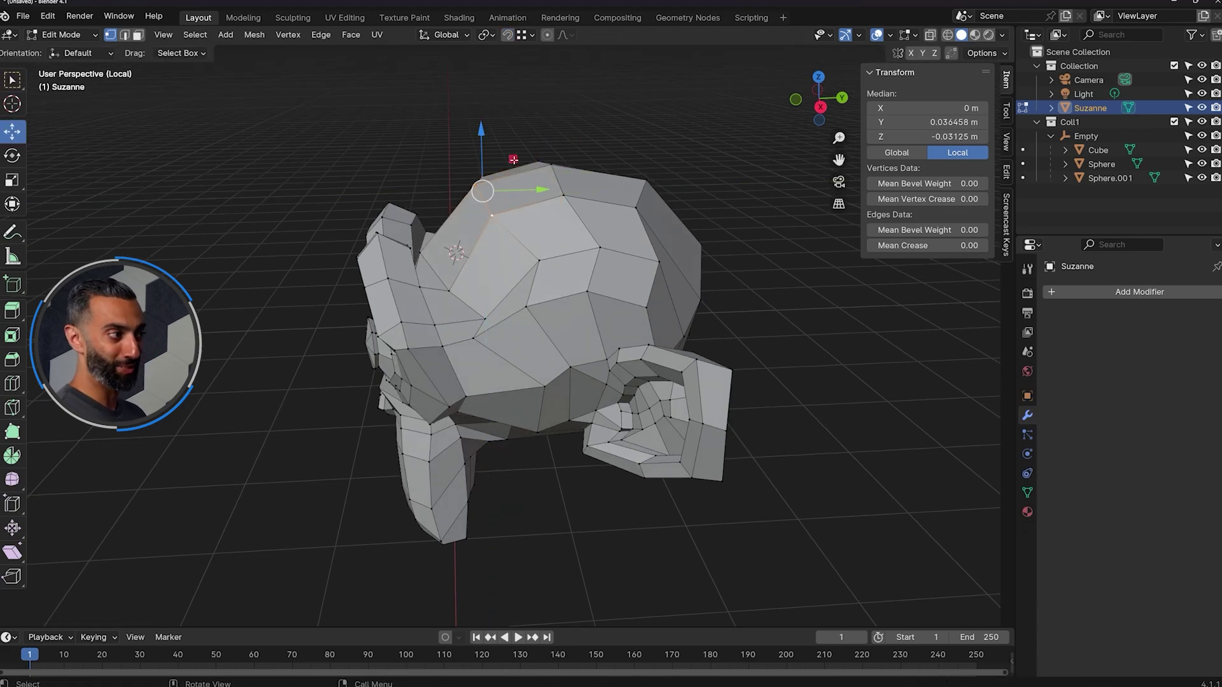
{"action": "left_click_drag", "start_coordinate": [513, 159], "coordinate": [526, 184]}
{"action": "key", "text": "ctrl+z"}
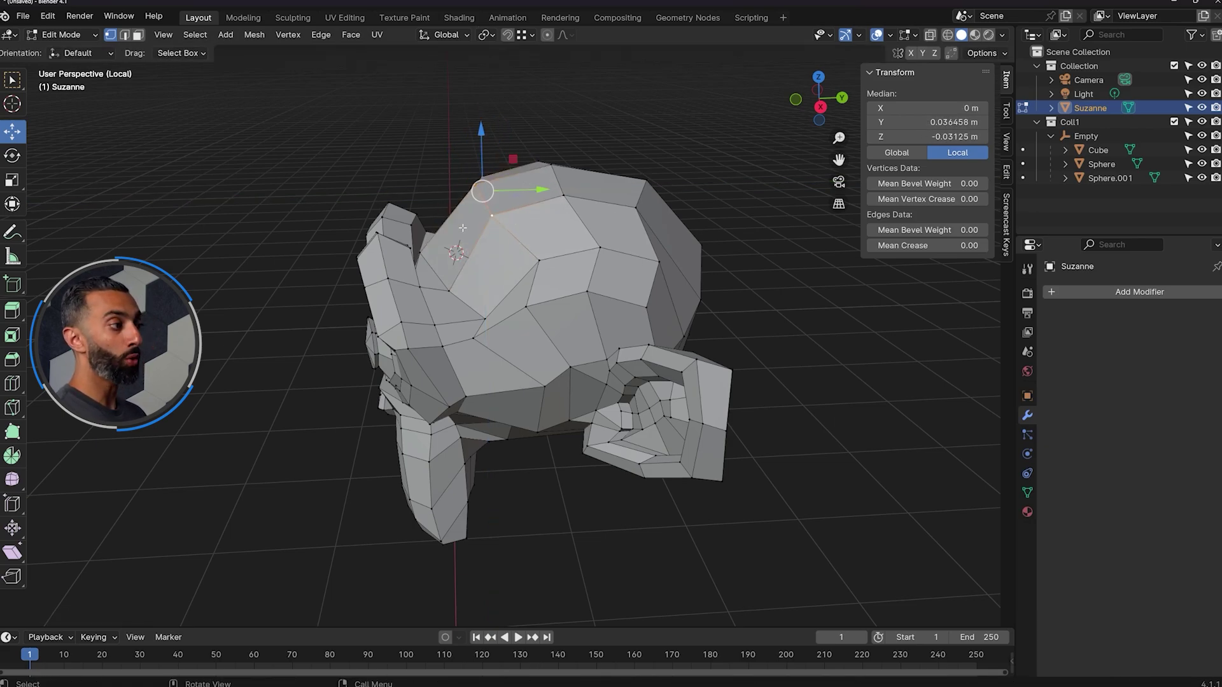
Edge-slide the selected forehead vertices along their adjoining edges towards the brow.
{"action": "scroll", "coordinate": [462, 227], "scroll_direction": "up", "scroll_amount": 3}
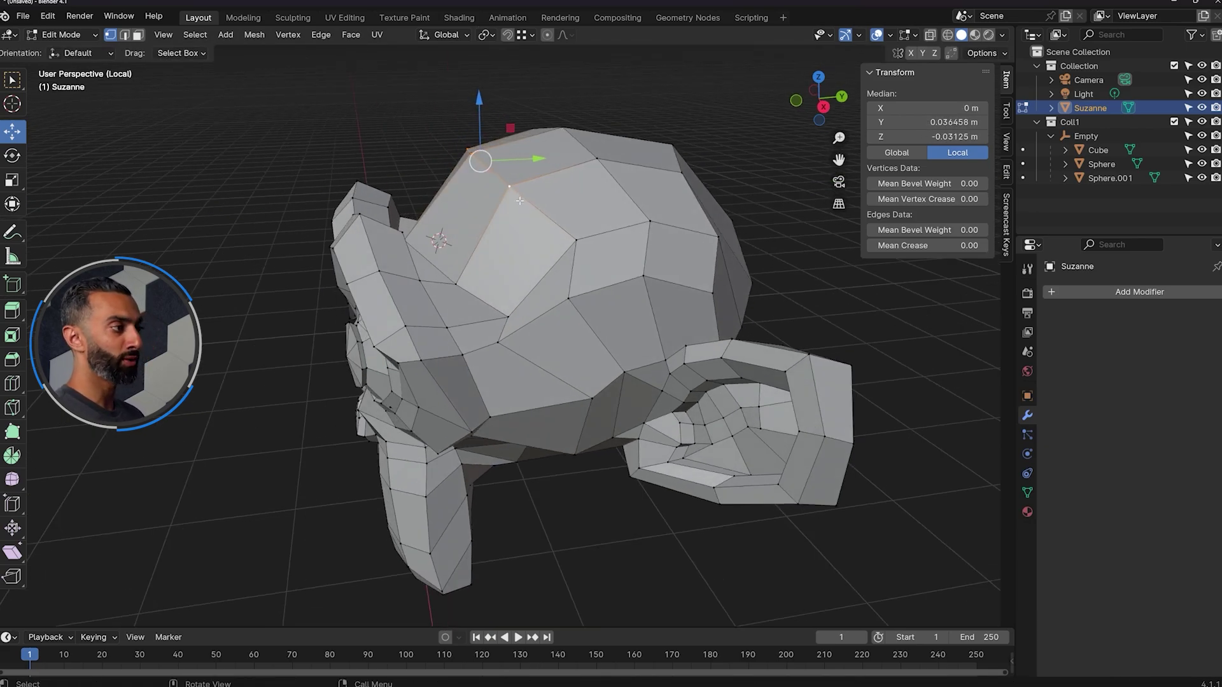
{"action": "key", "text": "g"}
{"action": "key", "text": "g"}
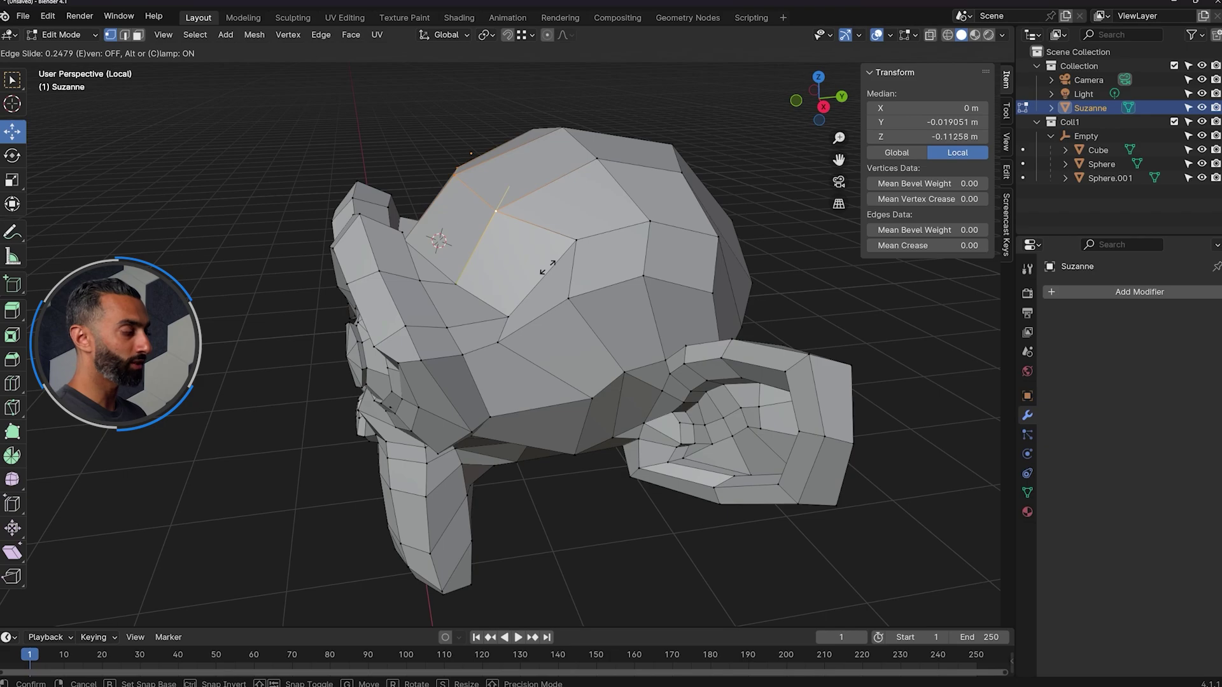
{"action": "left_click", "coordinate": [547, 267]}
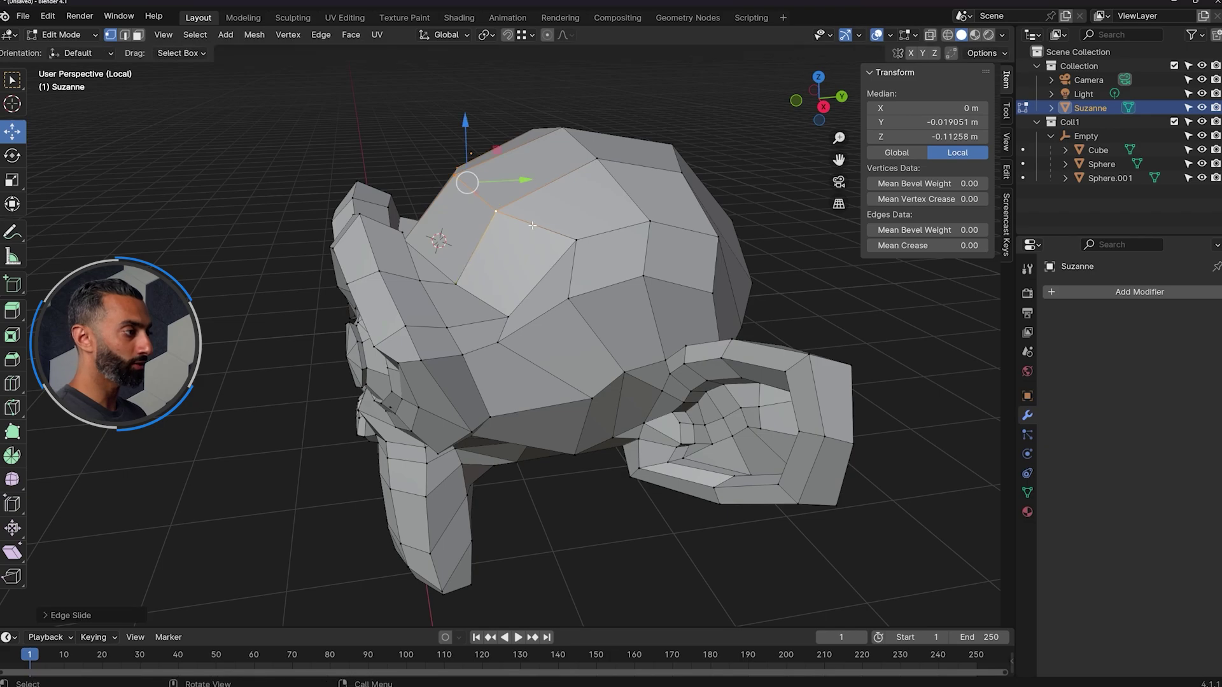
Try an edge slide of the forehead vertices with Clamp off, pushing them beyond the ends of their edges.
{"action": "scroll", "coordinate": [534, 268], "scroll_direction": "up", "scroll_amount": 5}
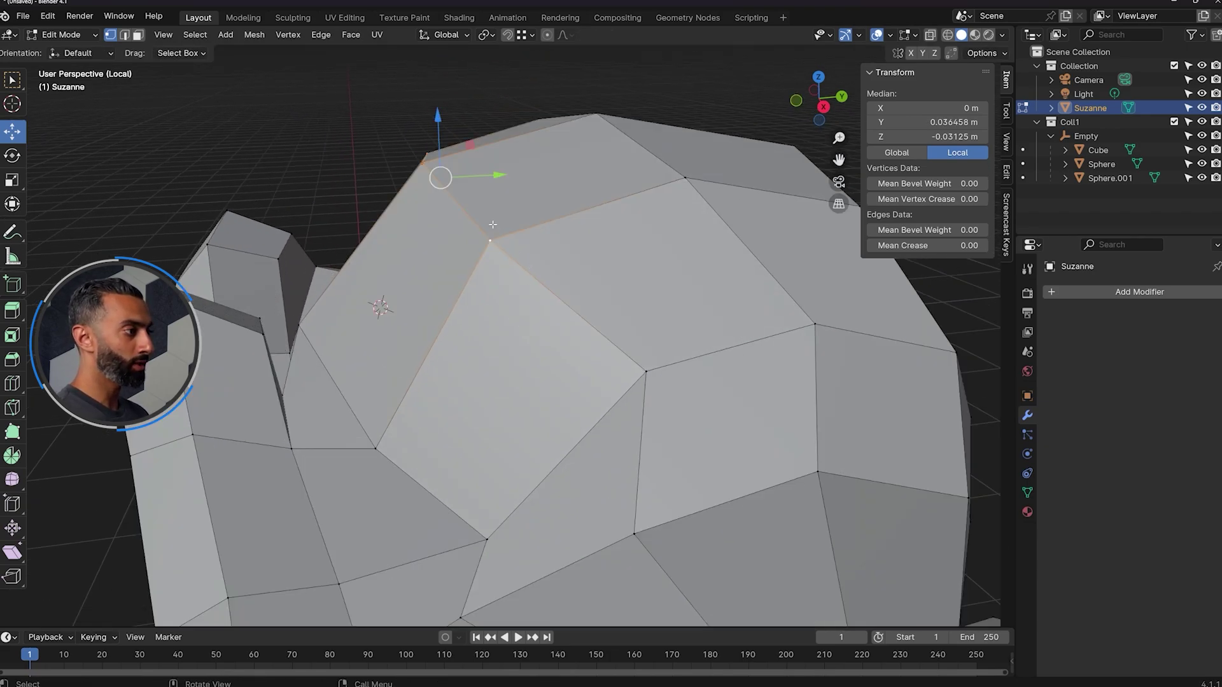
{"action": "scroll", "coordinate": [494, 229], "scroll_direction": "up", "scroll_amount": 2}
{"action": "key", "text": "g"}
{"action": "key", "text": "g"}
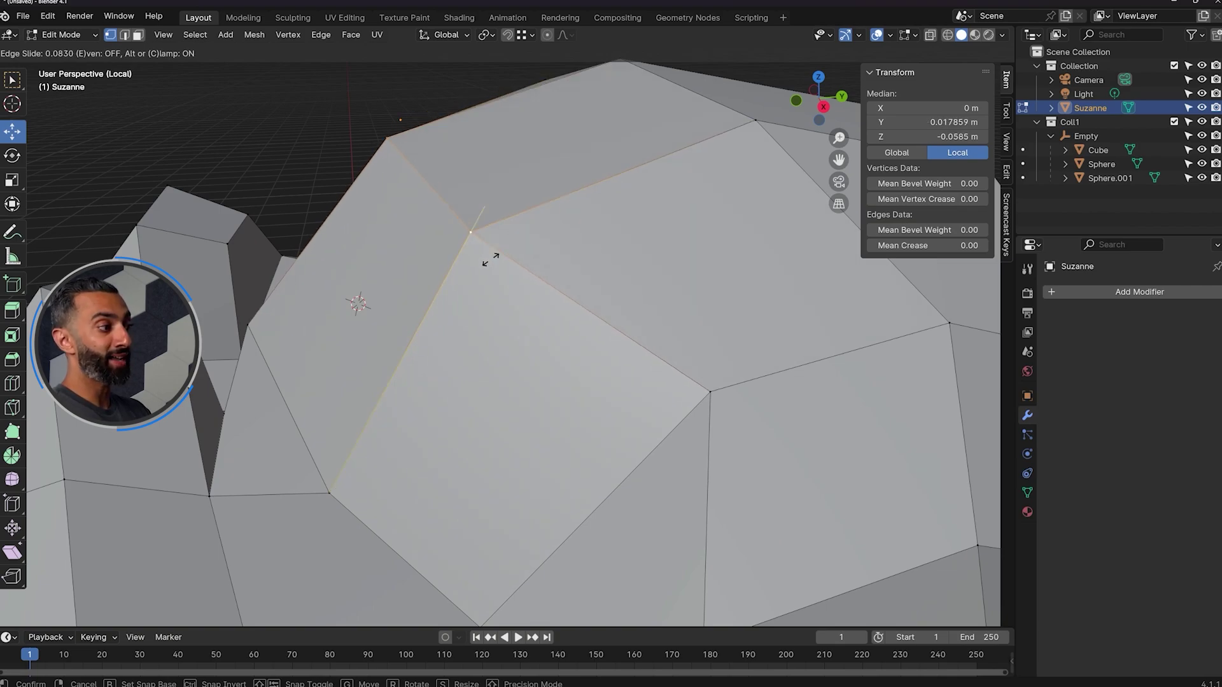
{"action": "key", "text": "c"}
{"action": "key", "text": "c"}
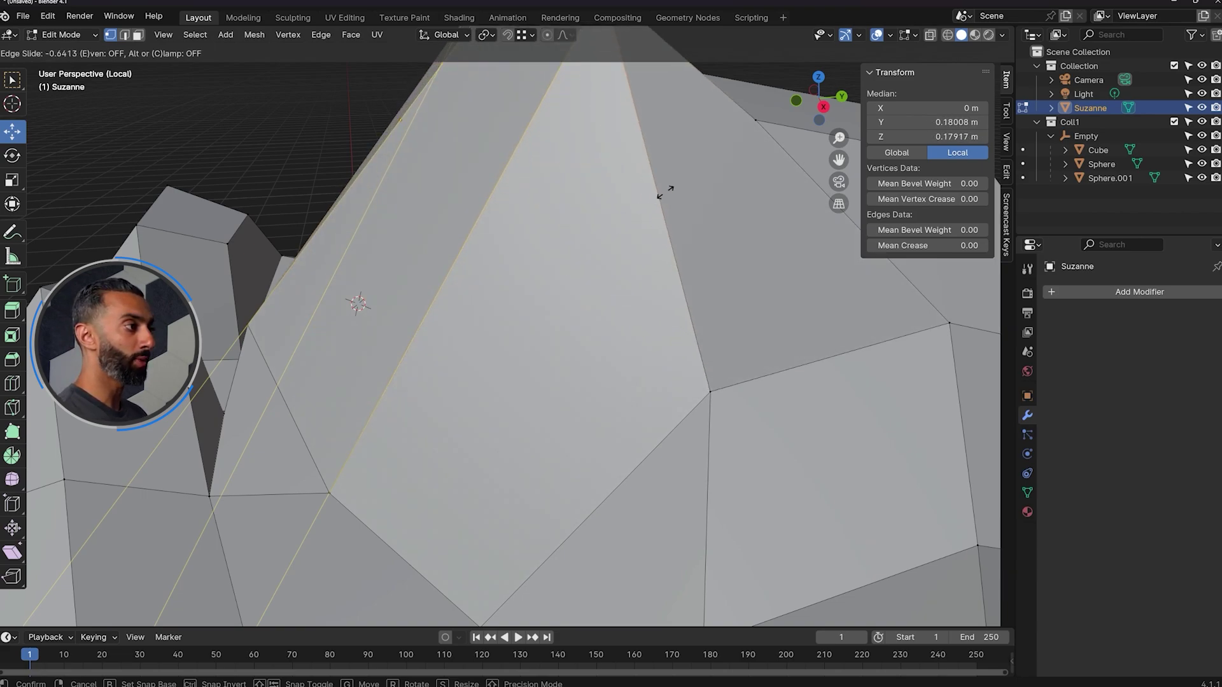
{"action": "left_click", "coordinate": [665, 191]}
{"action": "scroll", "coordinate": [565, 334], "scroll_direction": "down", "scroll_amount": 6}
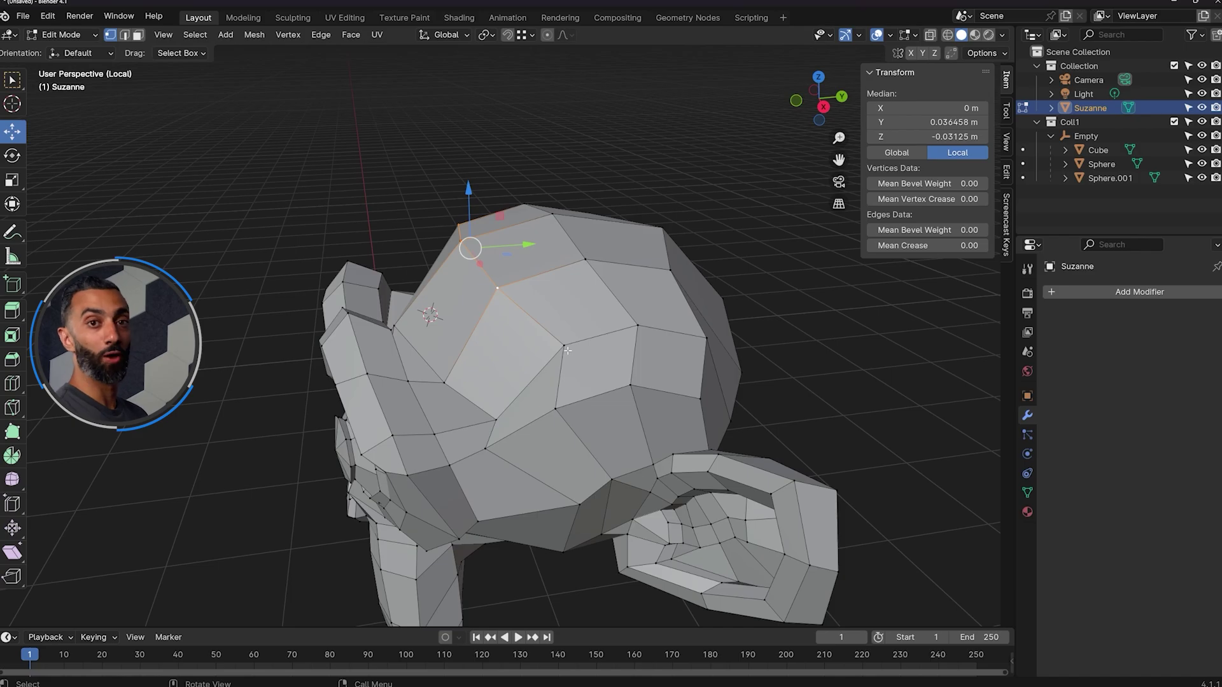
In face selection mode, select the group of connected faces around the top of the monkey's head.
{"action": "middle_click_drag", "start_coordinate": [558, 352], "coordinate": [698, 310]}
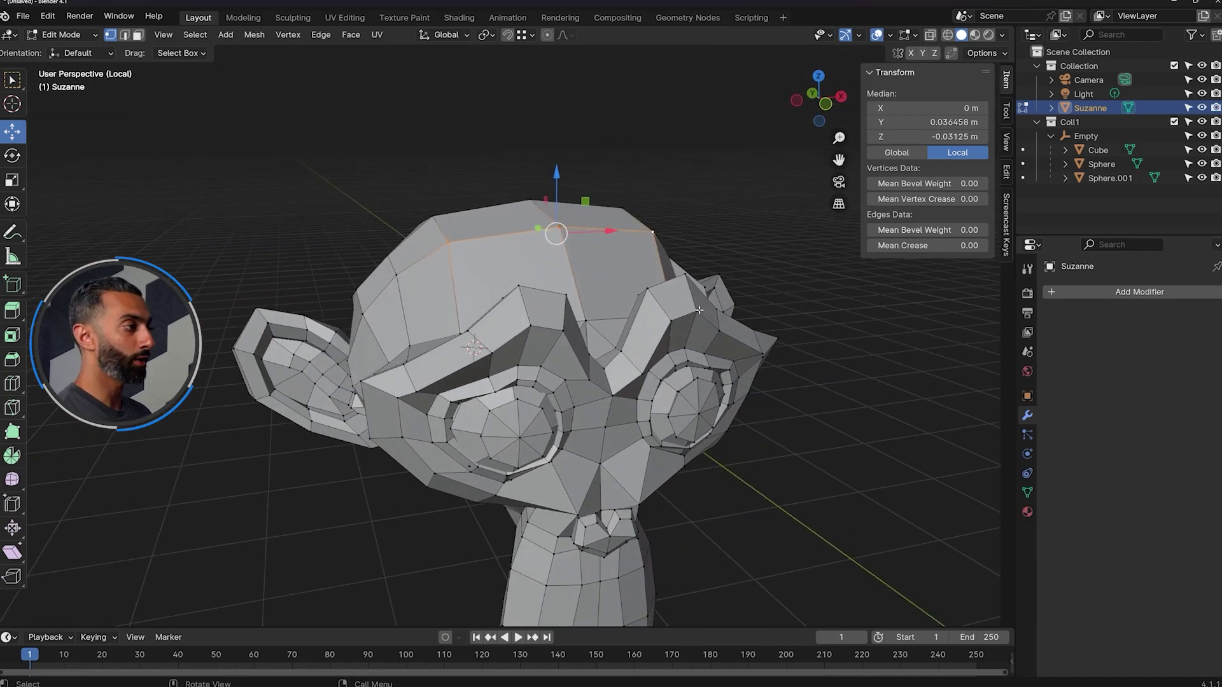
{"action": "scroll", "coordinate": [698, 310], "scroll_direction": "up", "scroll_amount": 1}
{"action": "middle_click_drag", "start_coordinate": [632, 273], "coordinate": [477, 260]}
{"action": "key", "text": "3"}
{"action": "left_click", "coordinate": [396, 278]}
{"action": "left_click", "coordinate": [478, 218], "text": "shift"}
{"action": "middle_click_drag", "start_coordinate": [675, 242], "coordinate": [511, 247]}
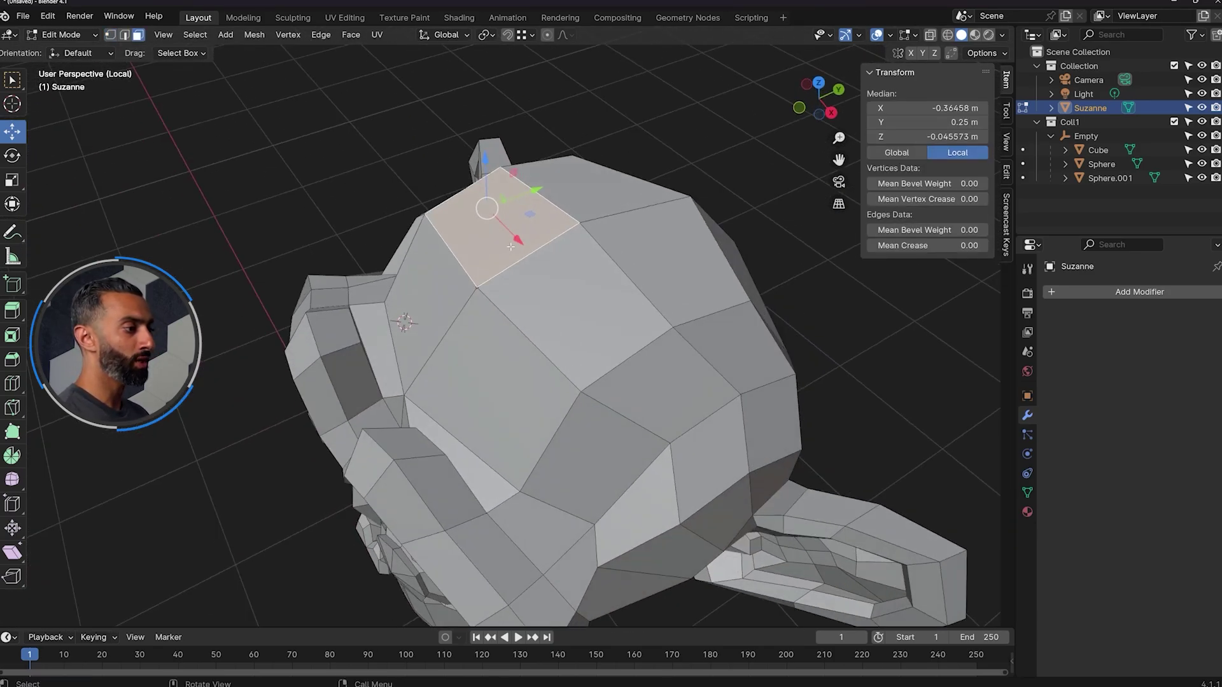
{"action": "left_click", "coordinate": [559, 321], "text": "shift"}
{"action": "left_click", "coordinate": [649, 364], "text": "shift"}
{"action": "left_click", "coordinate": [704, 332], "text": "shift"}
{"action": "left_click", "coordinate": [661, 264], "text": "shift"}
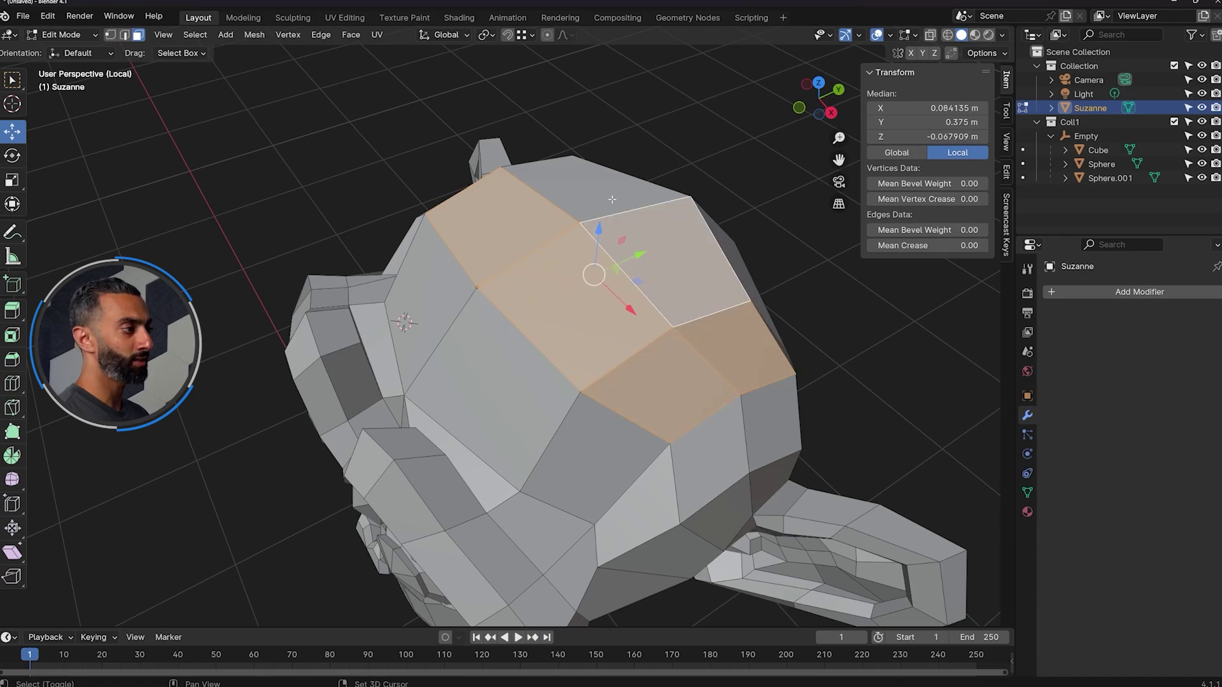
{"action": "left_click", "coordinate": [604, 196], "text": "shift"}
Try scaling the selected faces on top of the monkey's head.
{"action": "middle_click_drag", "start_coordinate": [546, 317], "coordinate": [772, 244]}
{"action": "key", "text": "s"}
{"action": "left_click", "coordinate": [555, 232]}
Push the selected head faces outward along their normals with Shrink/Fatten.
{"action": "middle_click_drag", "start_coordinate": [669, 247], "coordinate": [548, 223]}
{"action": "key", "text": "alt+s"}
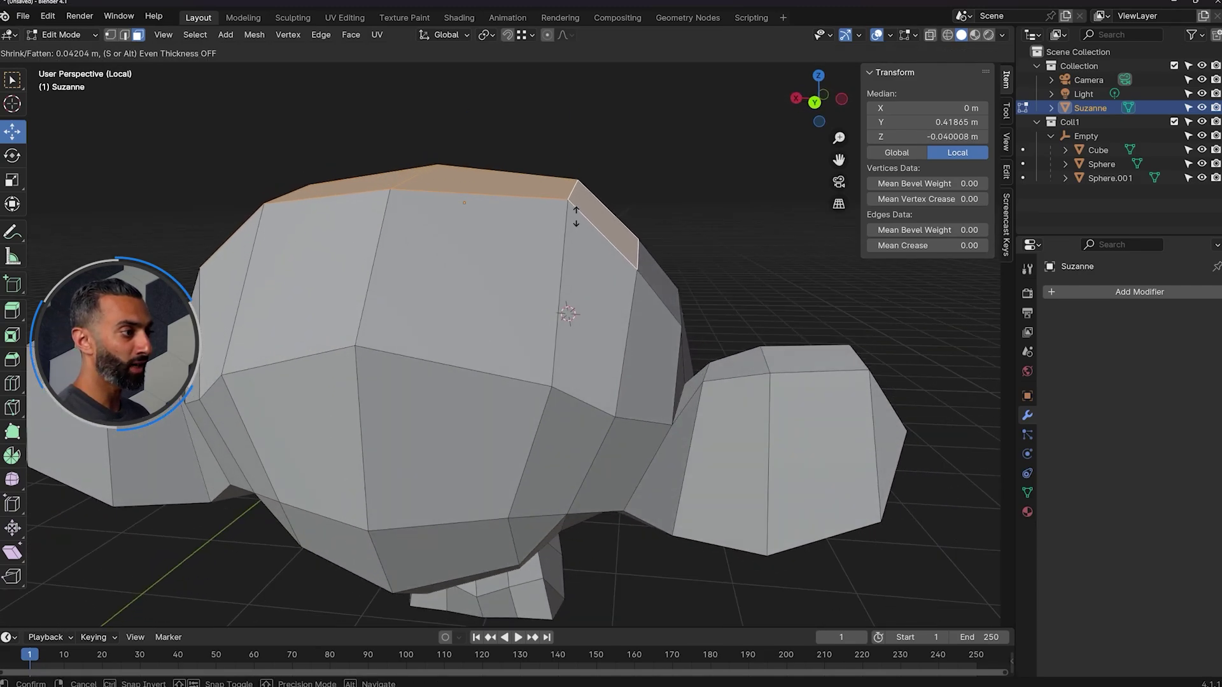
{"action": "left_click", "coordinate": [617, 198]}
{"action": "middle_click_drag", "start_coordinate": [617, 198], "coordinate": [497, 291]}
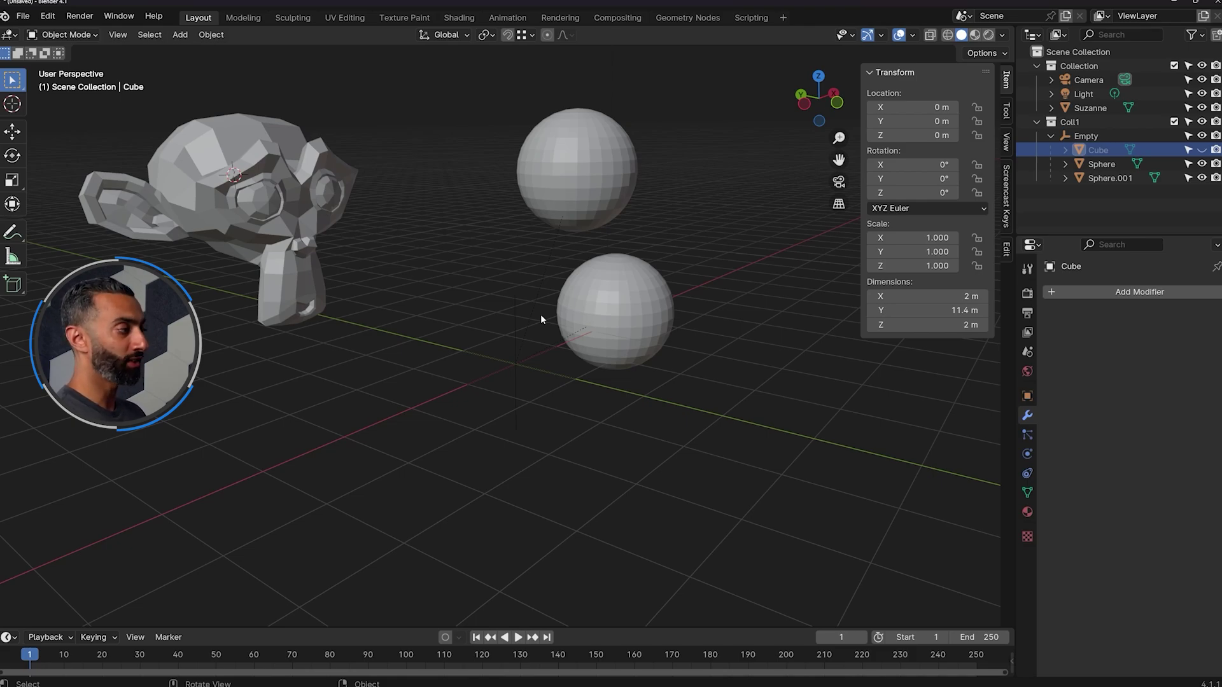
Add a mesh plane at the 3D cursor.
{"action": "key", "text": "shift+a"}
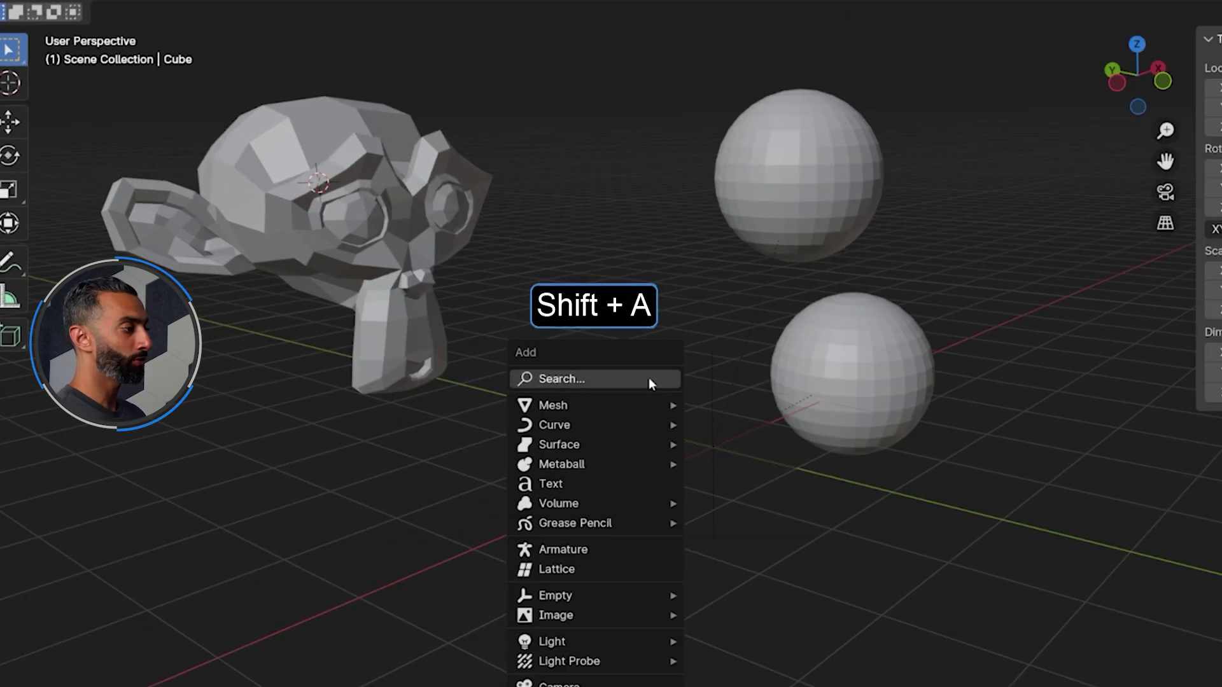
{"action": "mouse_move", "coordinate": [483, 336]}
{"action": "left_click", "coordinate": [729, 405]}
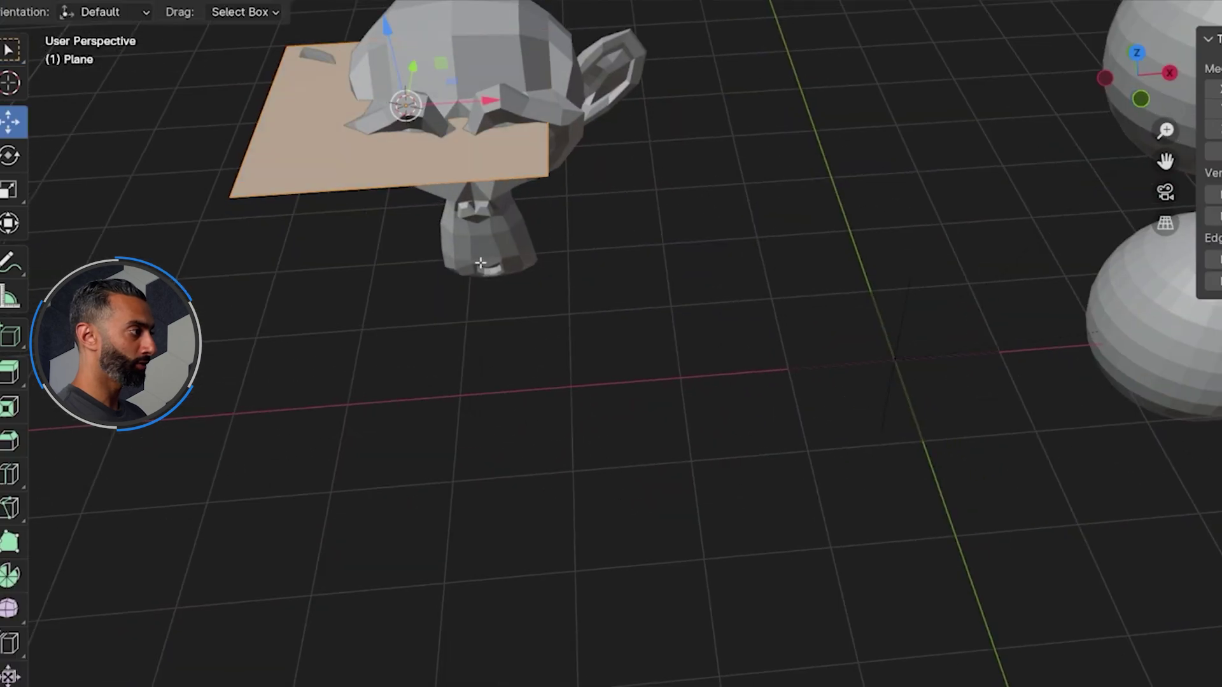
In Edit Mode, merge all the plane's vertices into a single point at its centre and return to Object Mode.
{"action": "middle_click_drag", "start_coordinate": [504, 192], "coordinate": [627, 345], "text": "shift"}
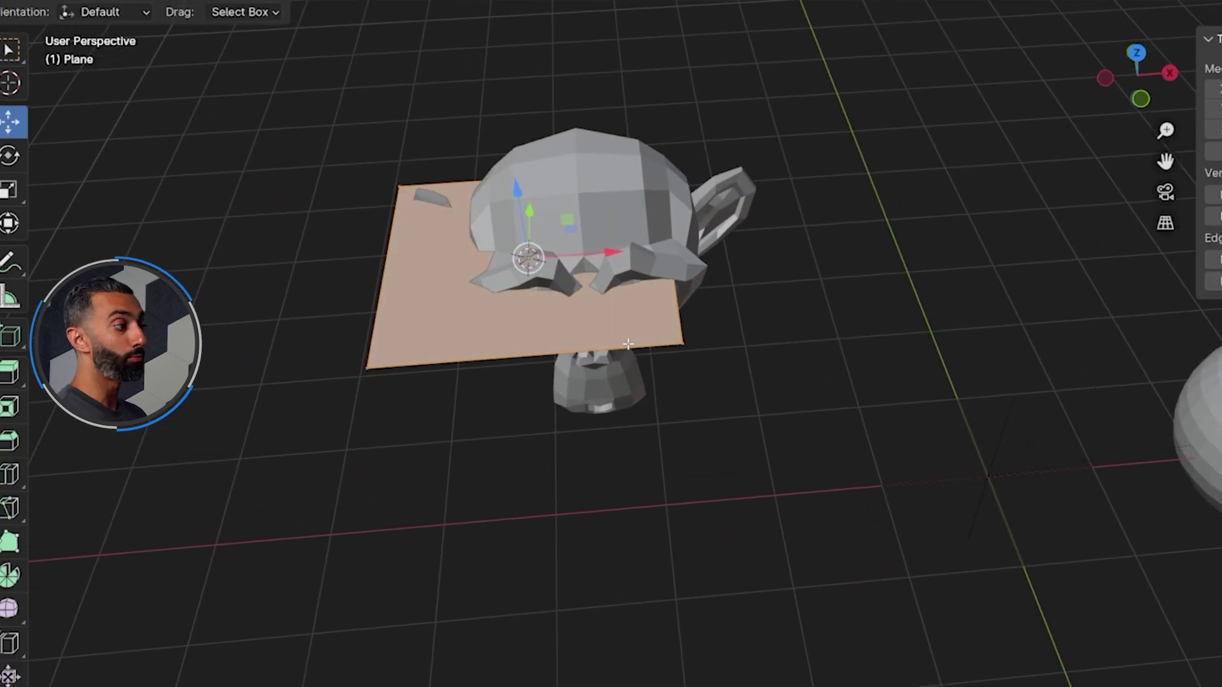
{"action": "key", "text": "m"}
{"action": "left_click", "coordinate": [627, 342]}
{"action": "key", "text": "Tab"}
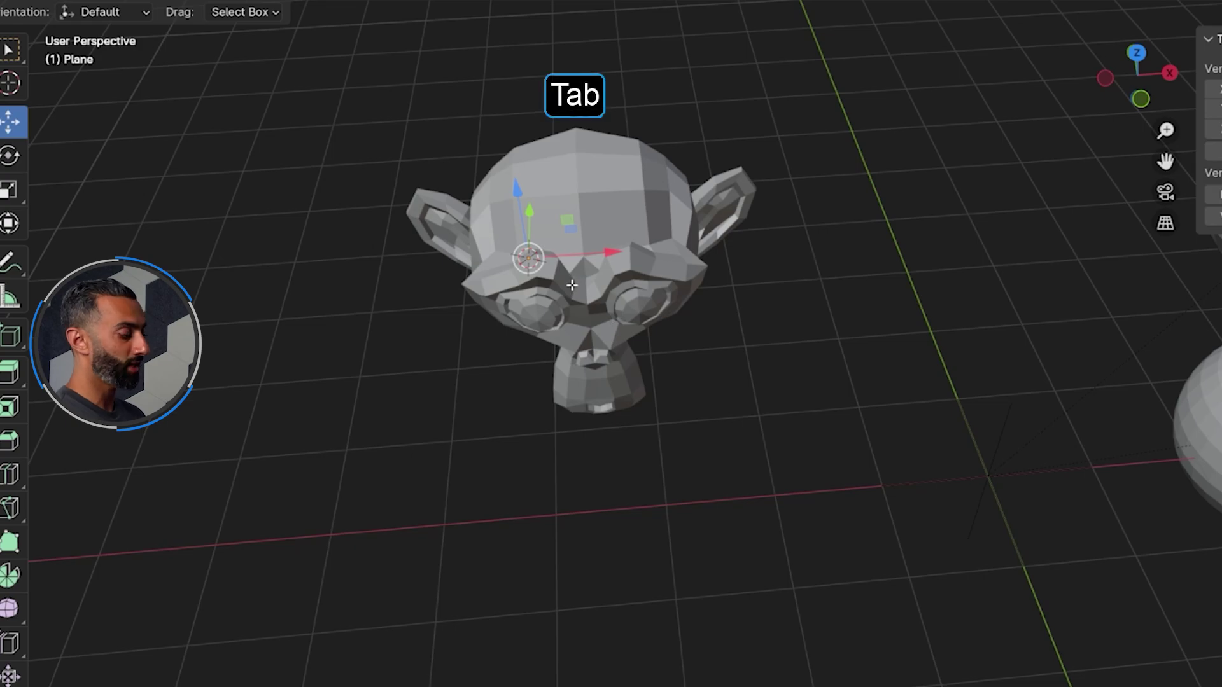
Move the single-vertex plane object into the empty space beside the monkey head, to about X -1.39, Y -0.13, Z 2.82 m.
{"action": "key", "text": "g"}
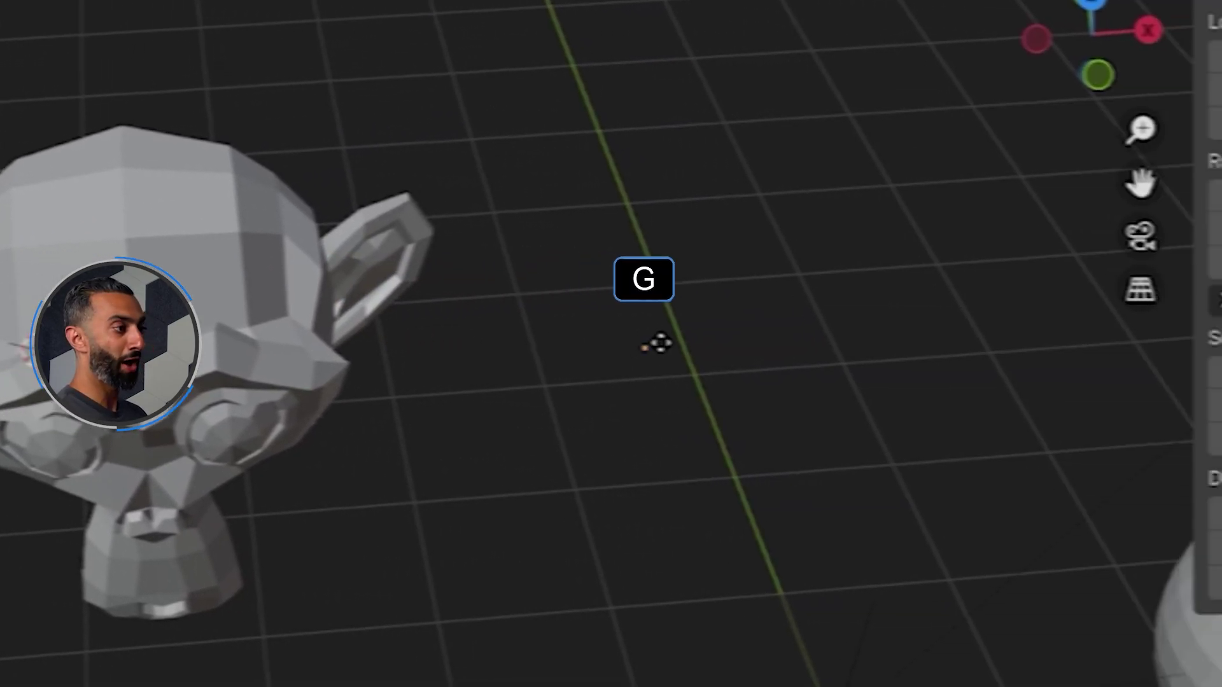
{"action": "left_click", "coordinate": [660, 343]}
{"action": "scroll", "coordinate": [720, 348], "scroll_direction": "up", "scroll_amount": 2}
{"action": "middle_click_drag", "start_coordinate": [932, 339], "coordinate": [423, 328], "text": "shift"}
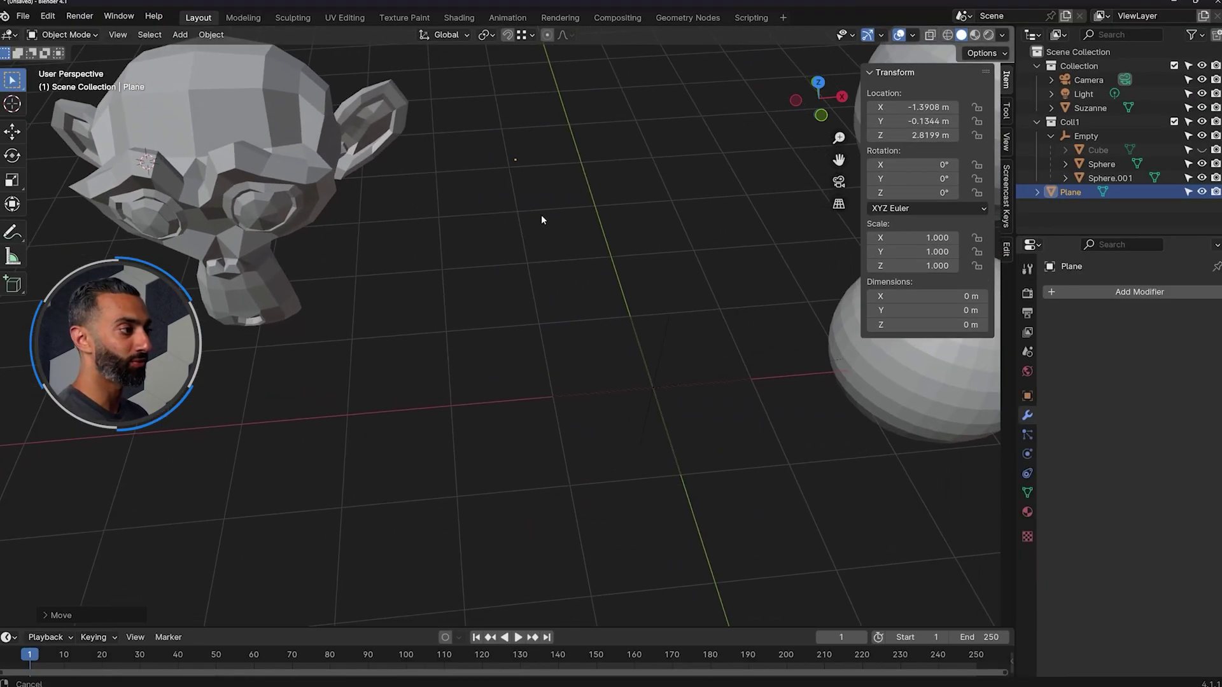
{"action": "middle_click_drag", "start_coordinate": [541, 220], "coordinate": [515, 240]}
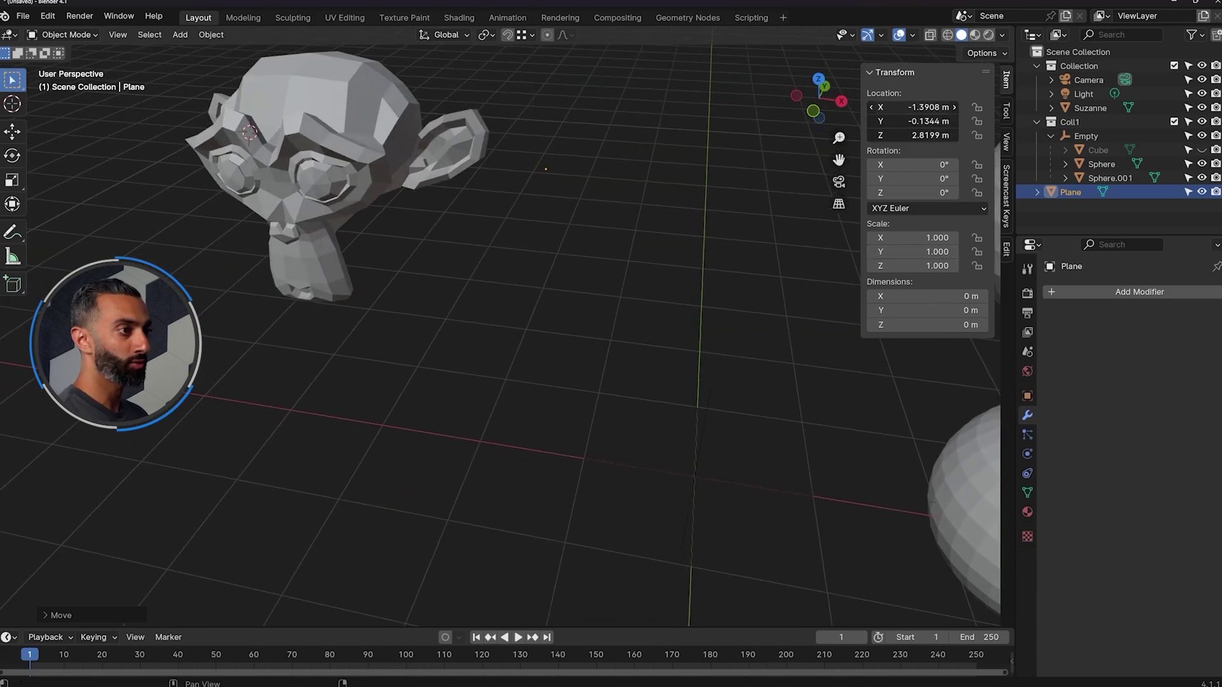
Set the single-vertex object's X, Y and Z location to 0 and isolate it in Local View.
{"action": "type", "text": "0"}
{"action": "key", "text": "Return"}
{"action": "middle_click_drag", "start_coordinate": [597, 377], "coordinate": [548, 145]}
{"action": "key", "text": "KP_Divide"}
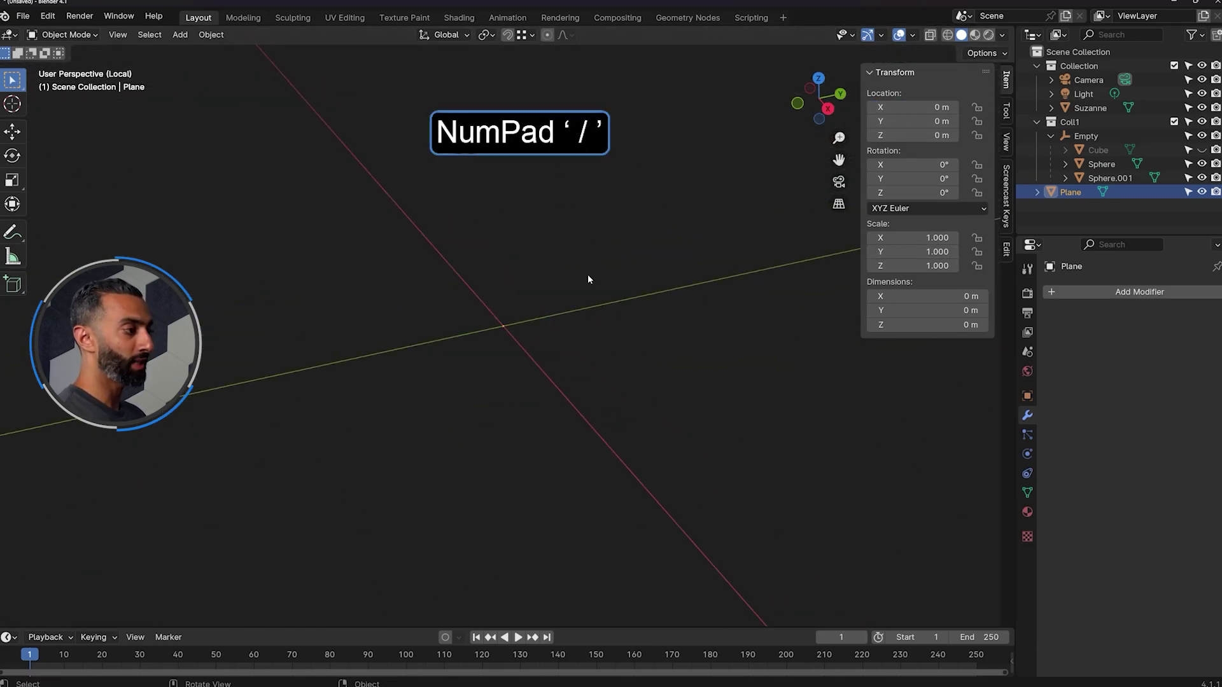
In Edit Mode, extrude the single vertex diagonally upward from the world origin to form a first short edge.
{"action": "key", "text": "Tab"}
{"action": "middle_click_drag", "start_coordinate": [573, 363], "coordinate": [559, 383]}
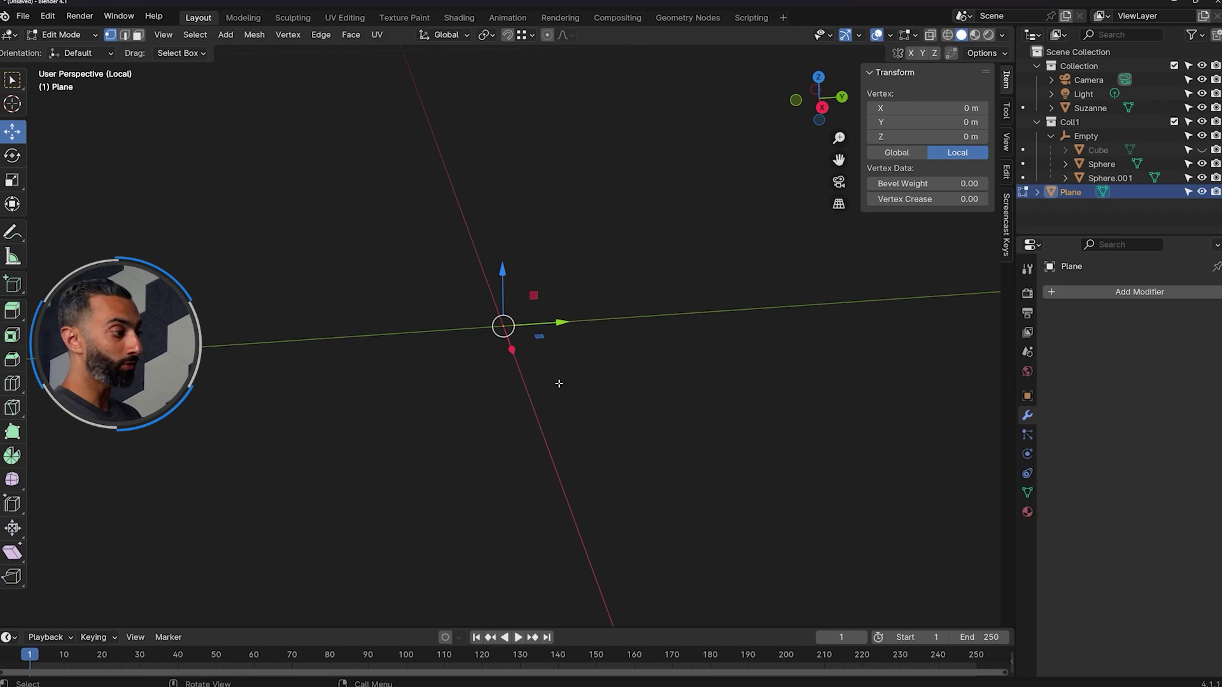
{"action": "key", "text": "g"}
{"action": "left_click", "coordinate": [644, 275]}
{"action": "key", "text": "e"}
{"action": "right_click", "coordinate": [732, 600]}
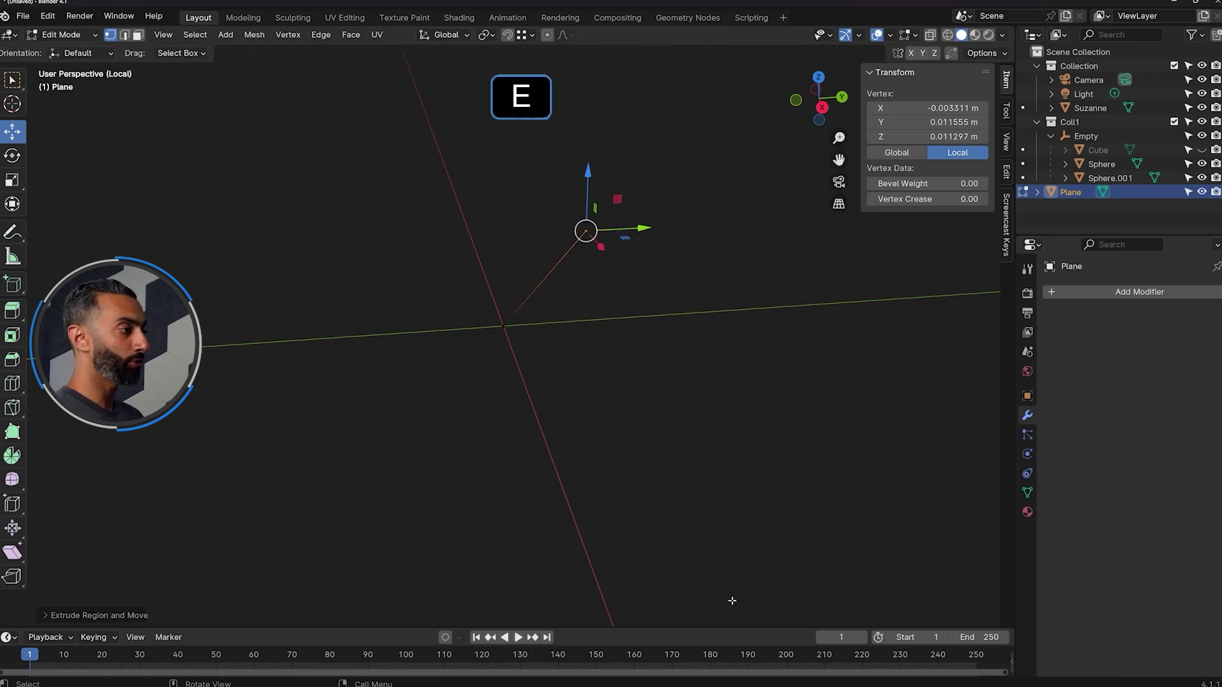
Extrude further vertices from the first edge along the Y direction to form an arched chain of edges.
{"action": "middle_click_drag", "start_coordinate": [732, 601], "coordinate": [520, 336]}
{"action": "key", "text": "g"}
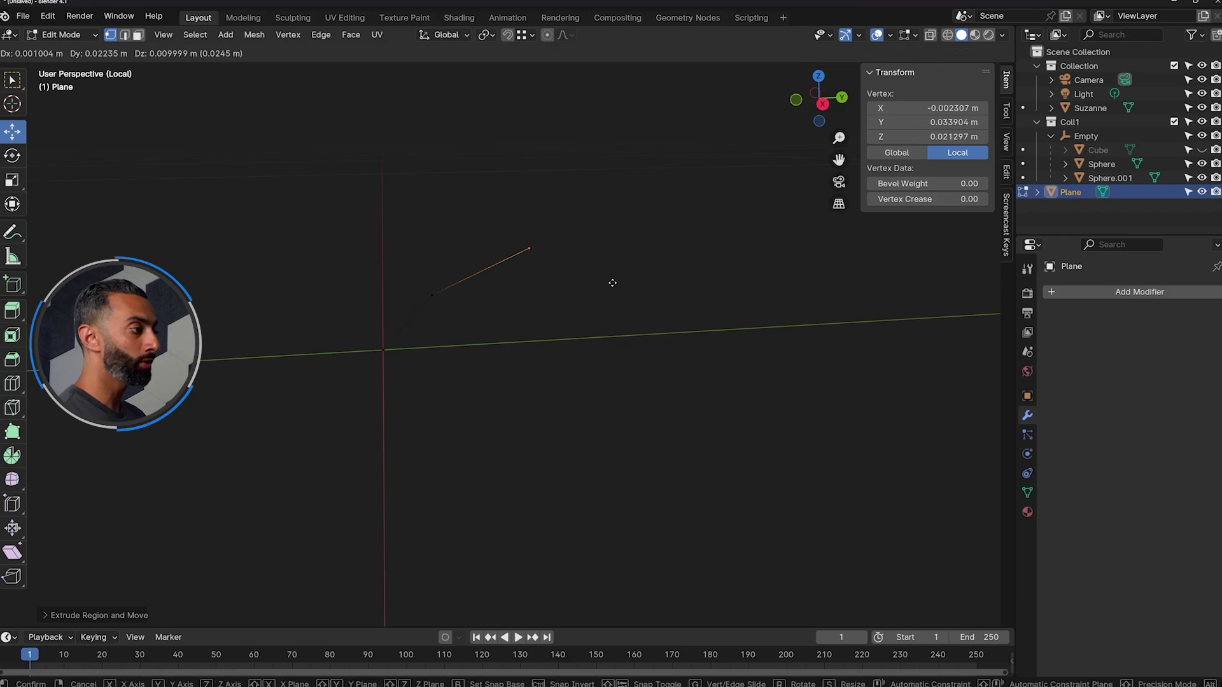
{"action": "key", "text": "e"}
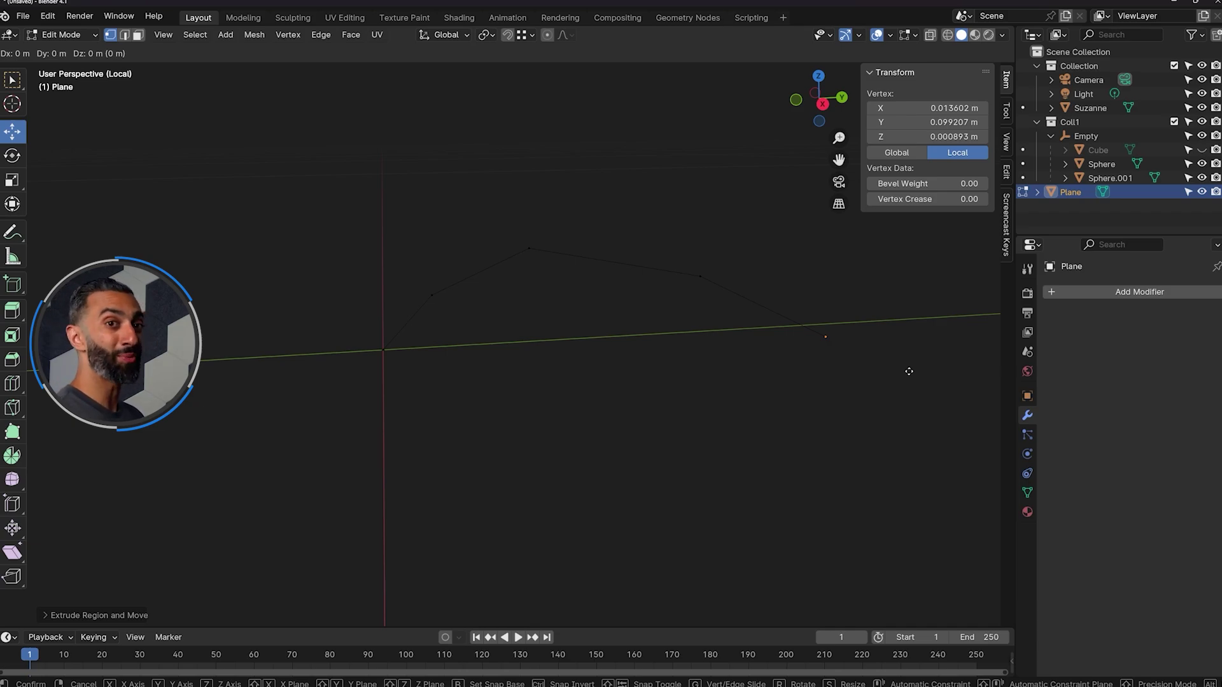
{"action": "mouse_move", "coordinate": [783, 412]}
{"action": "middle_mouse_down", "text": "shift"}
{"action": "mouse_move", "coordinate": [750, 415]}
{"action": "mouse_move", "coordinate": [777, 410]}
{"action": "middle_mouse_up", "text": "shift"}
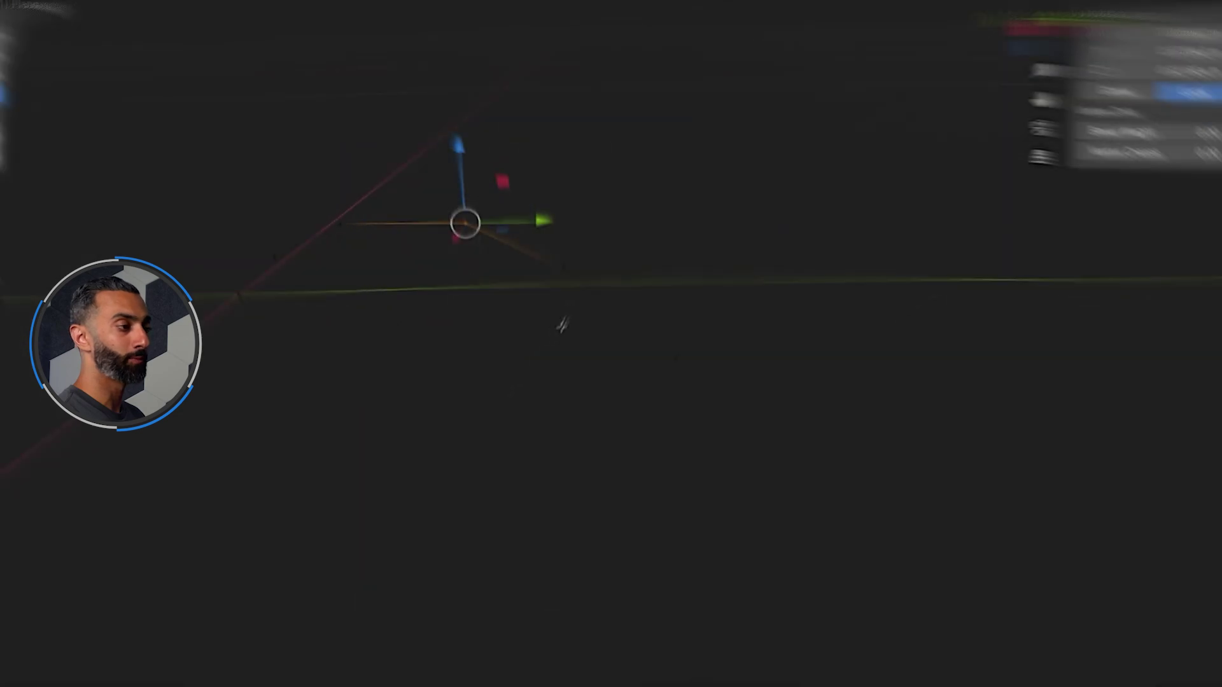
{"action": "middle_click_drag", "start_coordinate": [559, 333], "coordinate": [374, 381]}
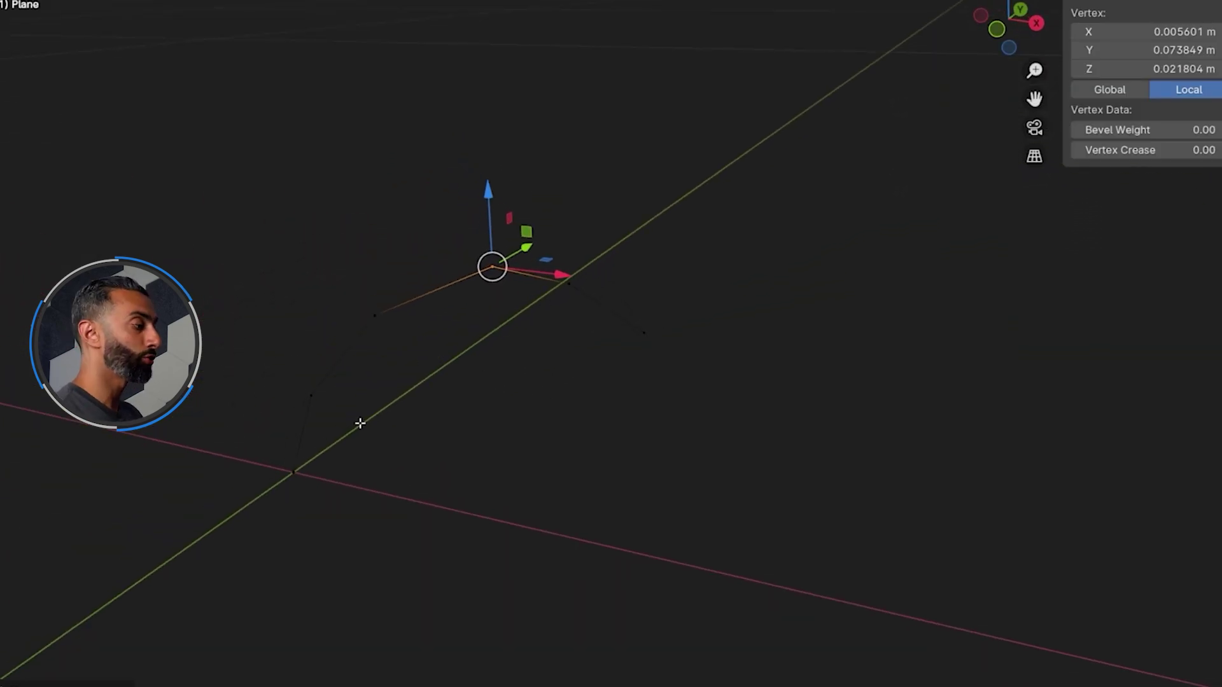
{"action": "left_click", "coordinate": [427, 319]}
Select the whole vertex chain and duplicate it about 0.075 m along the X axis.
{"action": "key", "text": "a"}
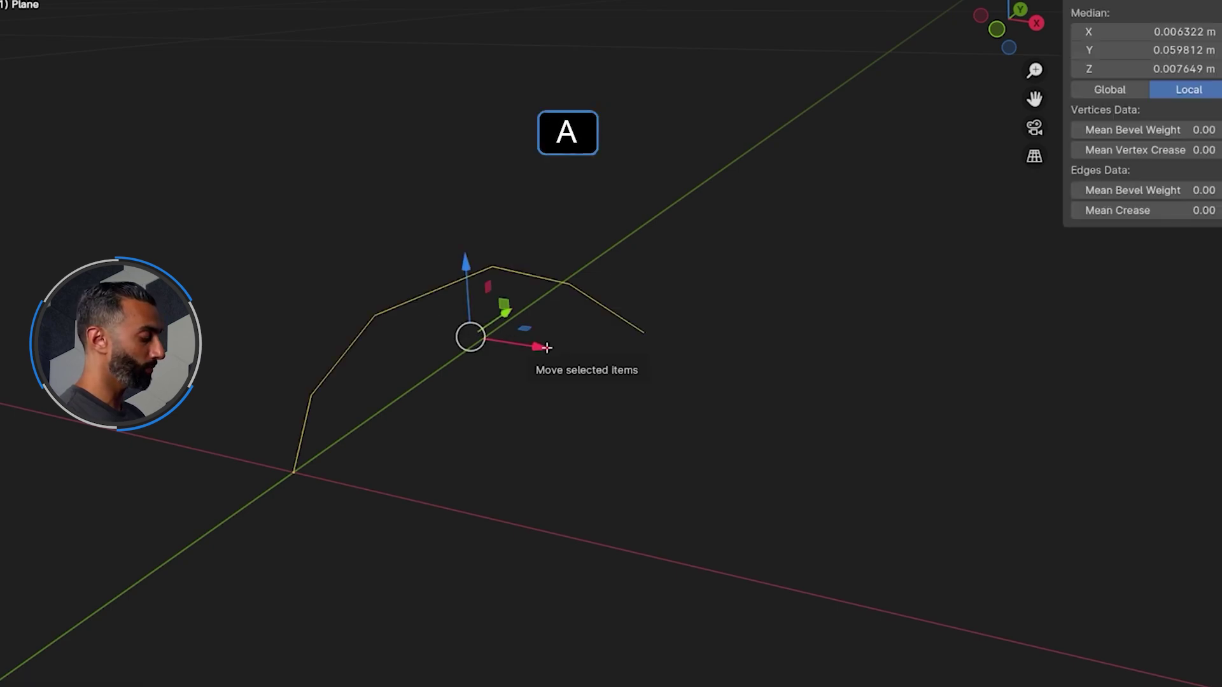
{"action": "key", "text": "shift+d"}
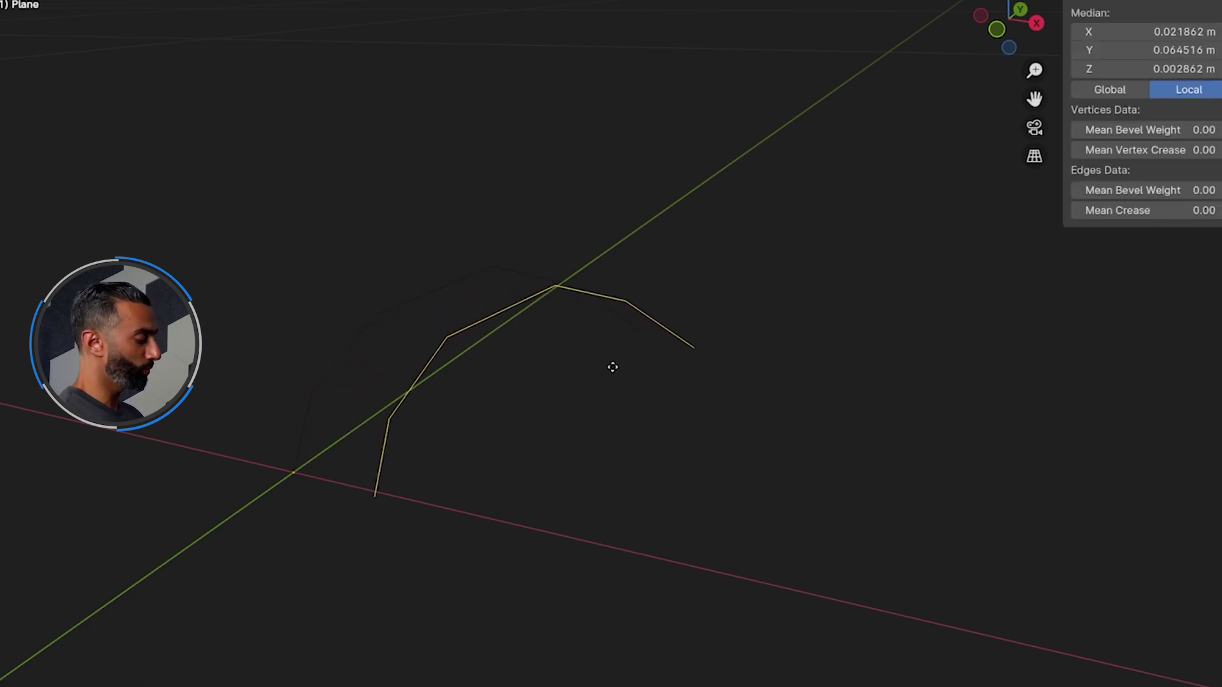
{"action": "key", "text": "x"}
{"action": "left_click", "coordinate": [824, 393]}
{"action": "middle_click_drag", "start_coordinate": [656, 418], "coordinate": [712, 391]}
{"action": "middle_click_drag", "start_coordinate": [837, 395], "coordinate": [805, 420]}
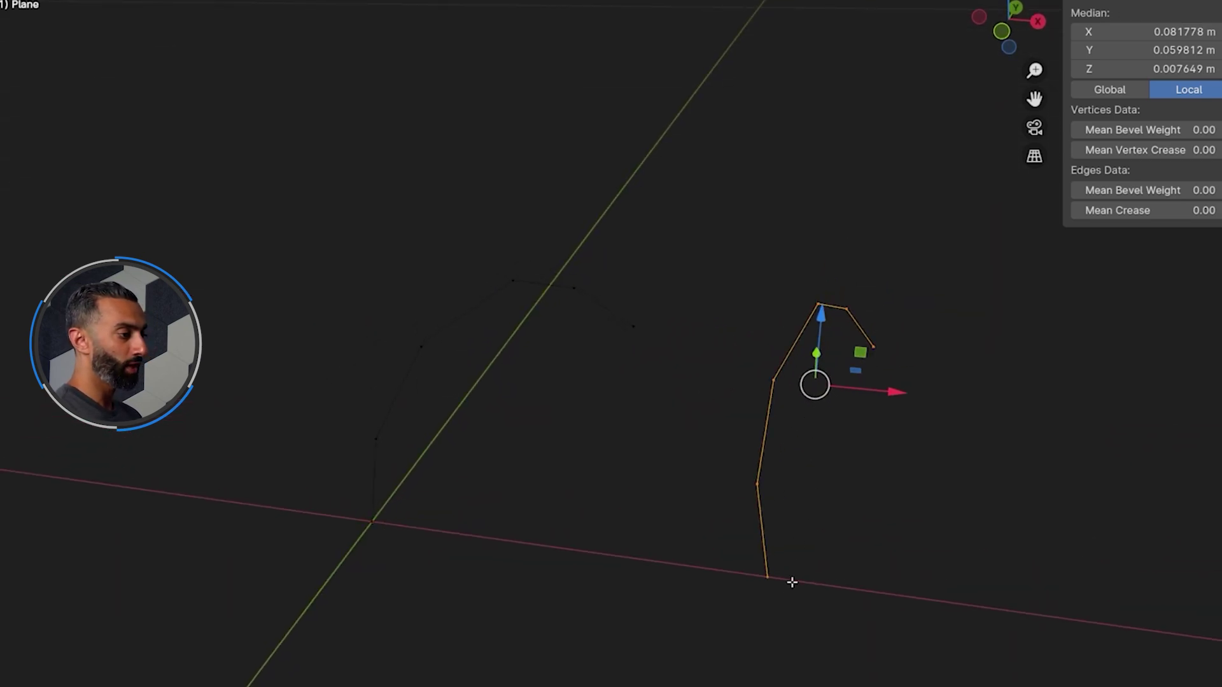
Move the first three vertices of the copied chain along X toward the original, placing the first at about X 0.053 m.
{"action": "left_click_drag", "start_coordinate": [793, 620], "coordinate": [711, 543]}
{"action": "key", "text": "g"}
{"action": "key", "text": "x"}
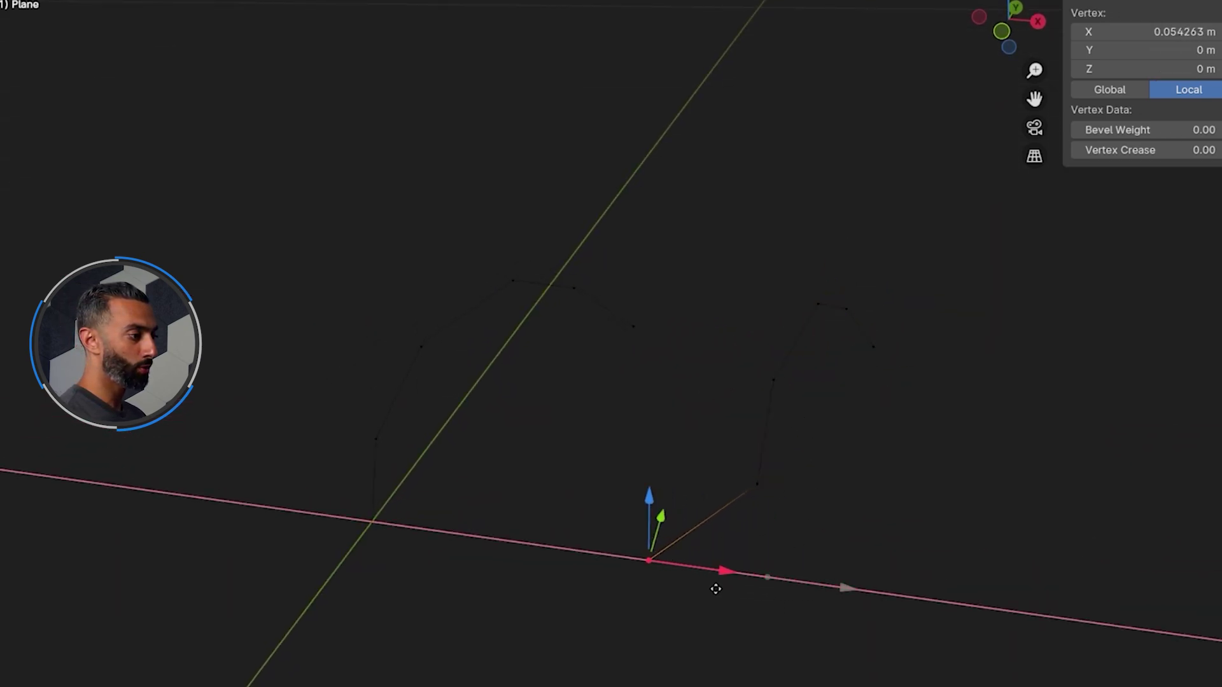
{"action": "left_click", "coordinate": [715, 589]}
{"action": "left_click", "coordinate": [786, 475]}
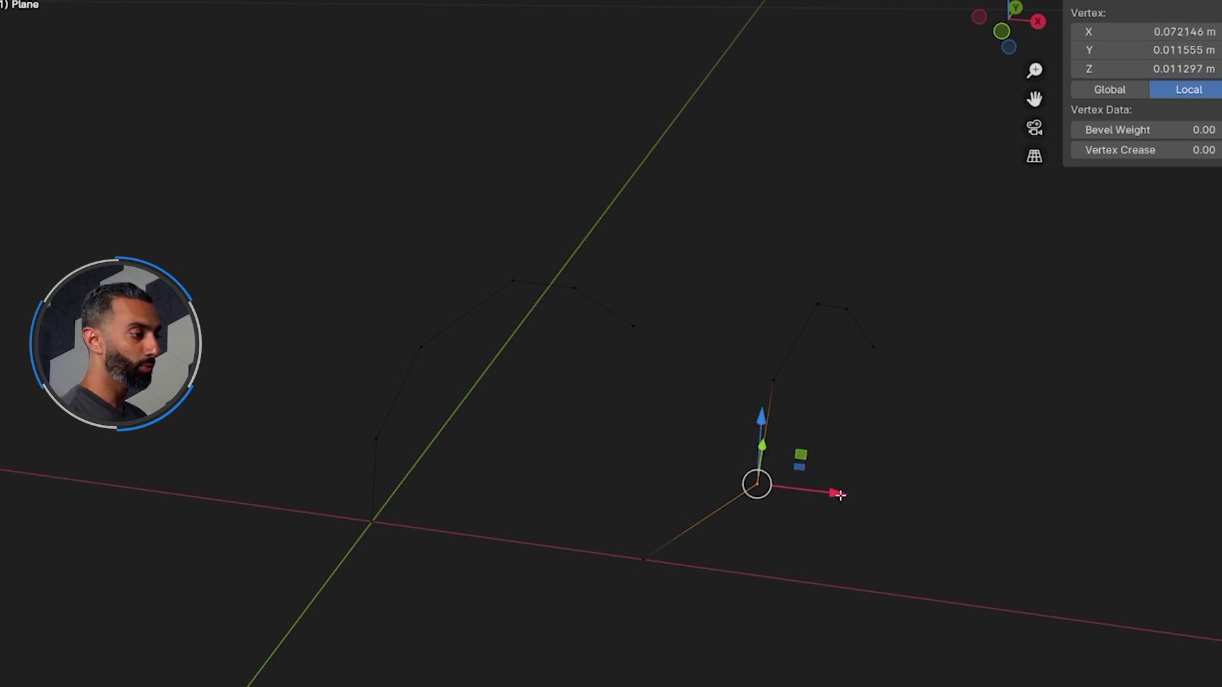
{"action": "left_click_drag", "start_coordinate": [840, 495], "coordinate": [757, 491]}
{"action": "left_click", "coordinate": [775, 368]}
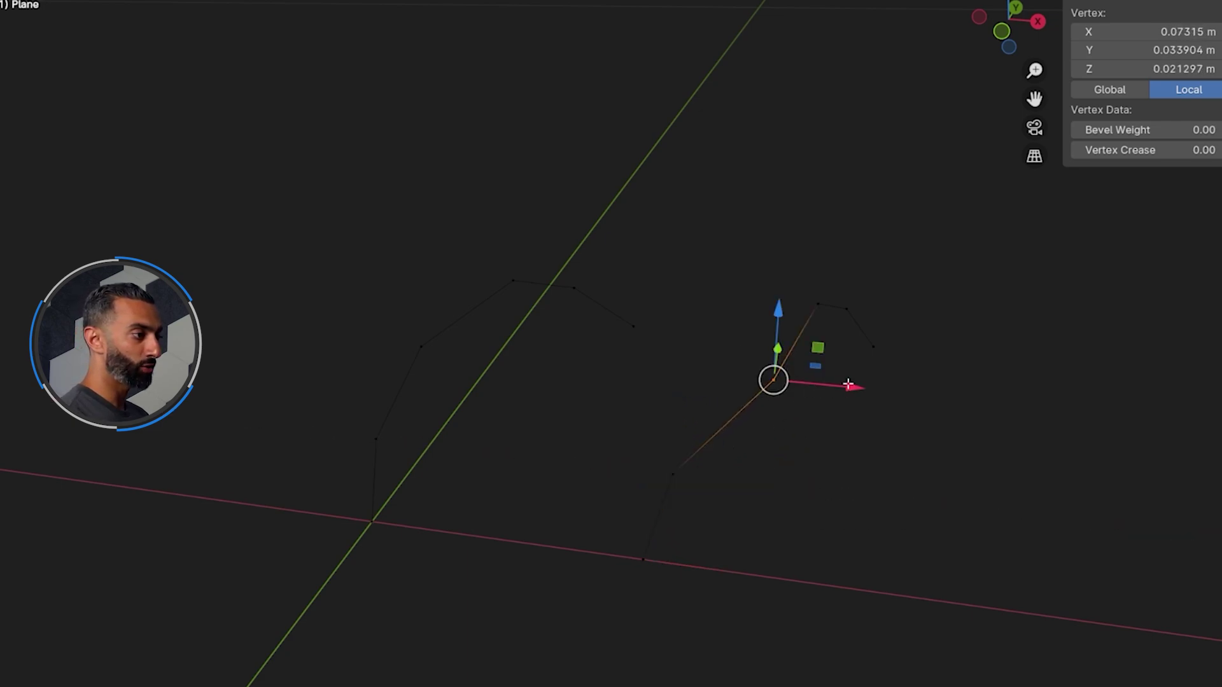
{"action": "left_click_drag", "start_coordinate": [848, 385], "coordinate": [779, 381]}
Adjust the copied chain's upper vertices along X so the chain forms an even curve beside the original.
{"action": "left_click", "coordinate": [817, 299]}
{"action": "left_click_drag", "start_coordinate": [892, 307], "coordinate": [857, 305]}
{"action": "middle_click_drag", "start_coordinate": [857, 305], "coordinate": [873, 345]}
{"action": "left_click", "coordinate": [841, 308]}
{"action": "left_click_drag", "start_coordinate": [861, 370], "coordinate": [842, 369]}
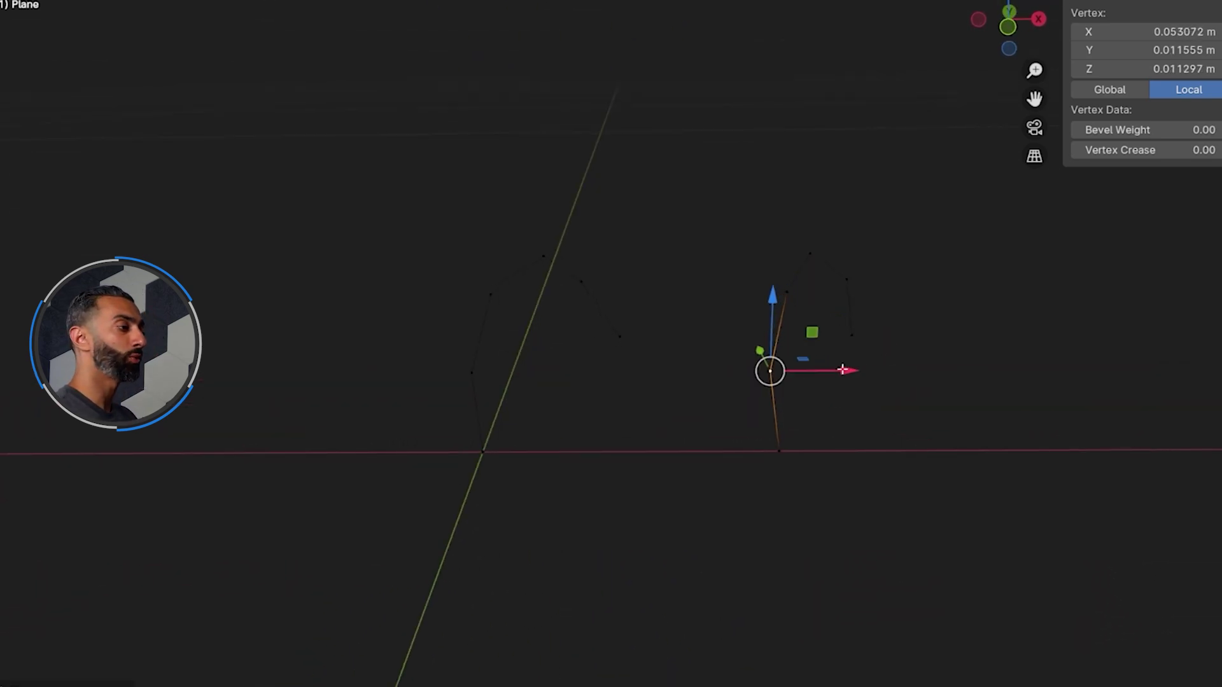
Extrude the origin vertex along the X axis with snapping enabled and snap it onto the copied chain's first vertex.
{"action": "middle_click_drag", "start_coordinate": [638, 331], "coordinate": [638, 311]}
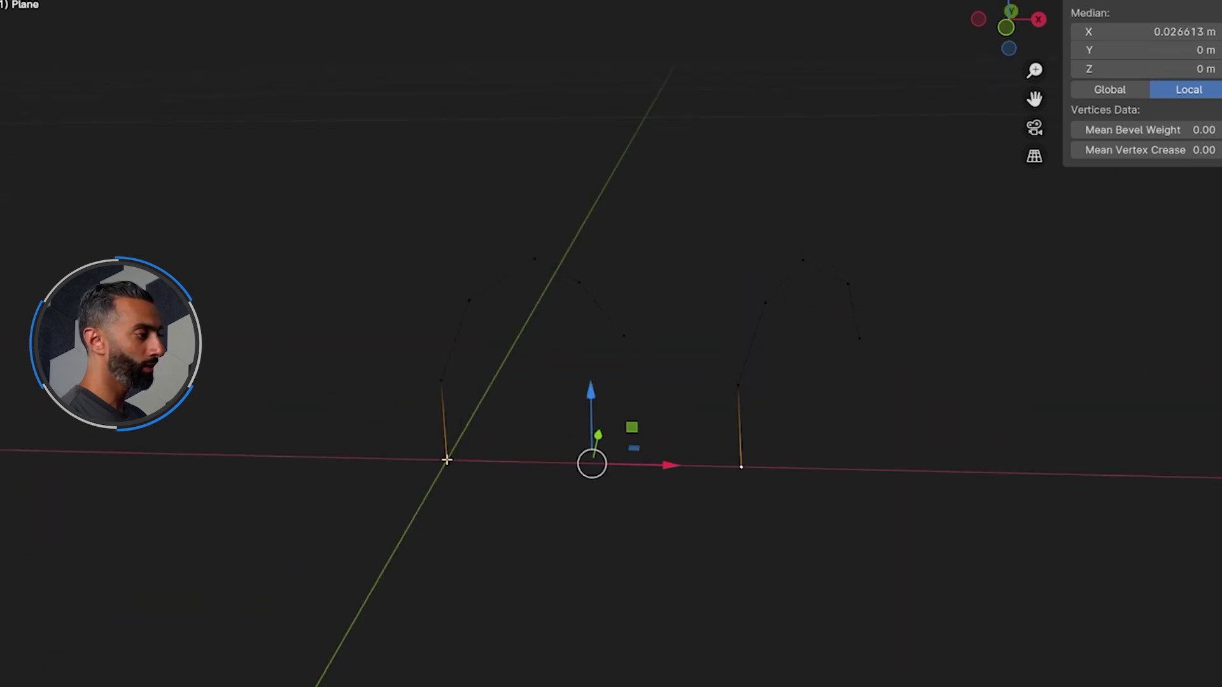
{"action": "left_click", "coordinate": [447, 460]}
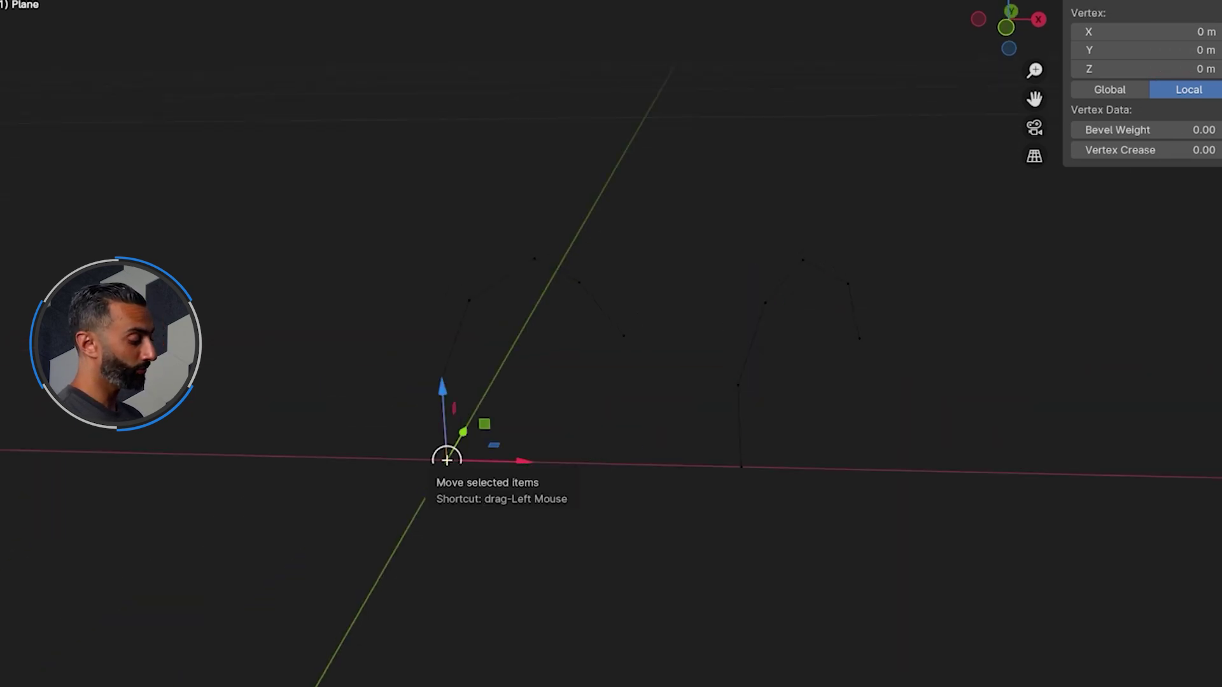
{"action": "key", "text": "e"}
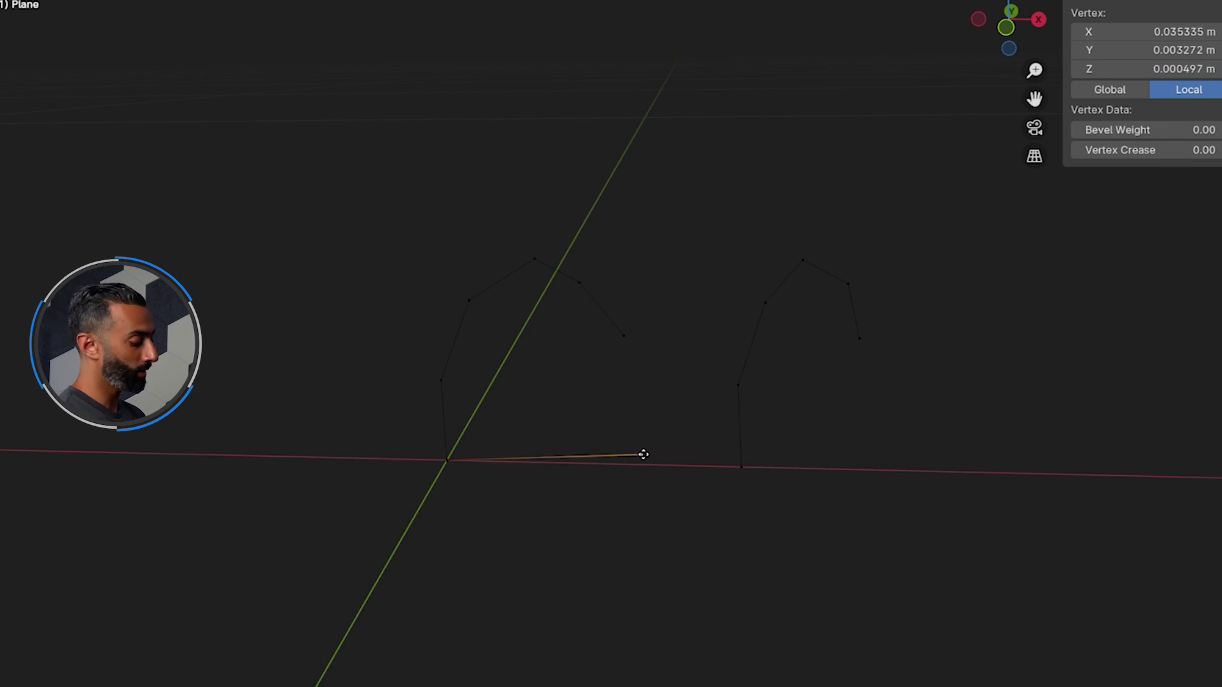
{"action": "key", "text": "shift+Tab"}
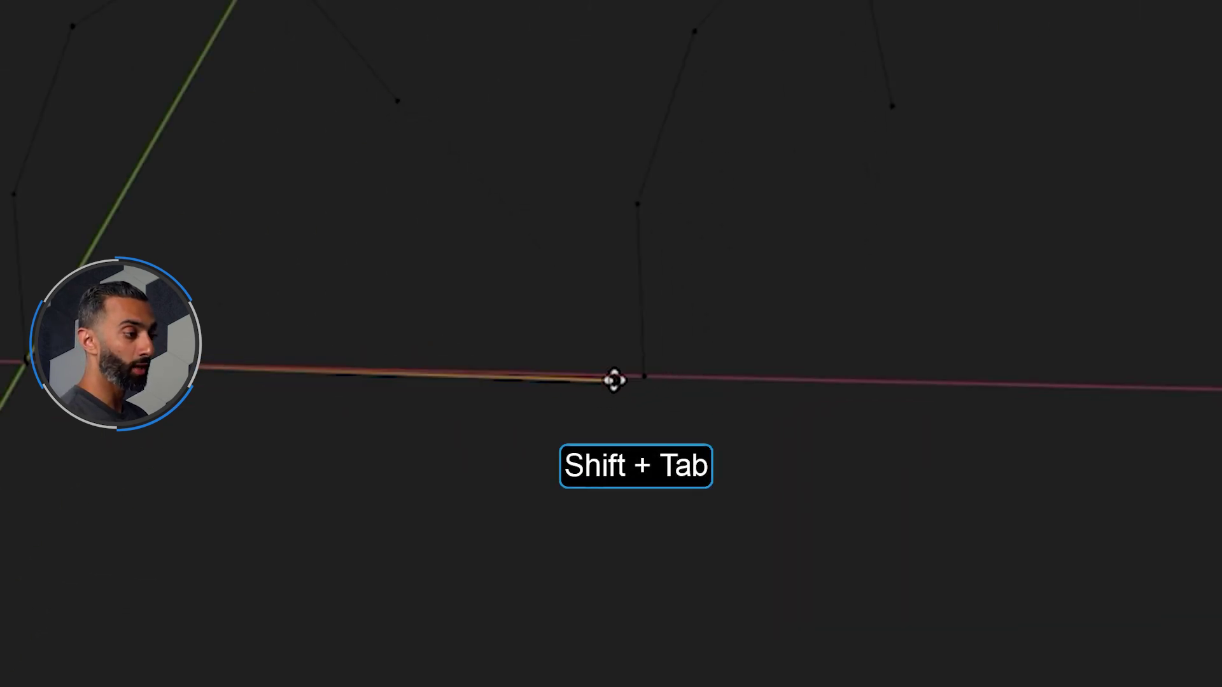
{"action": "left_click", "coordinate": [614, 380]}
Extrude the copied chain's far end vertex and snap it onto the original chain's far end vertex.
{"action": "middle_click_drag", "start_coordinate": [758, 399], "coordinate": [453, 464]}
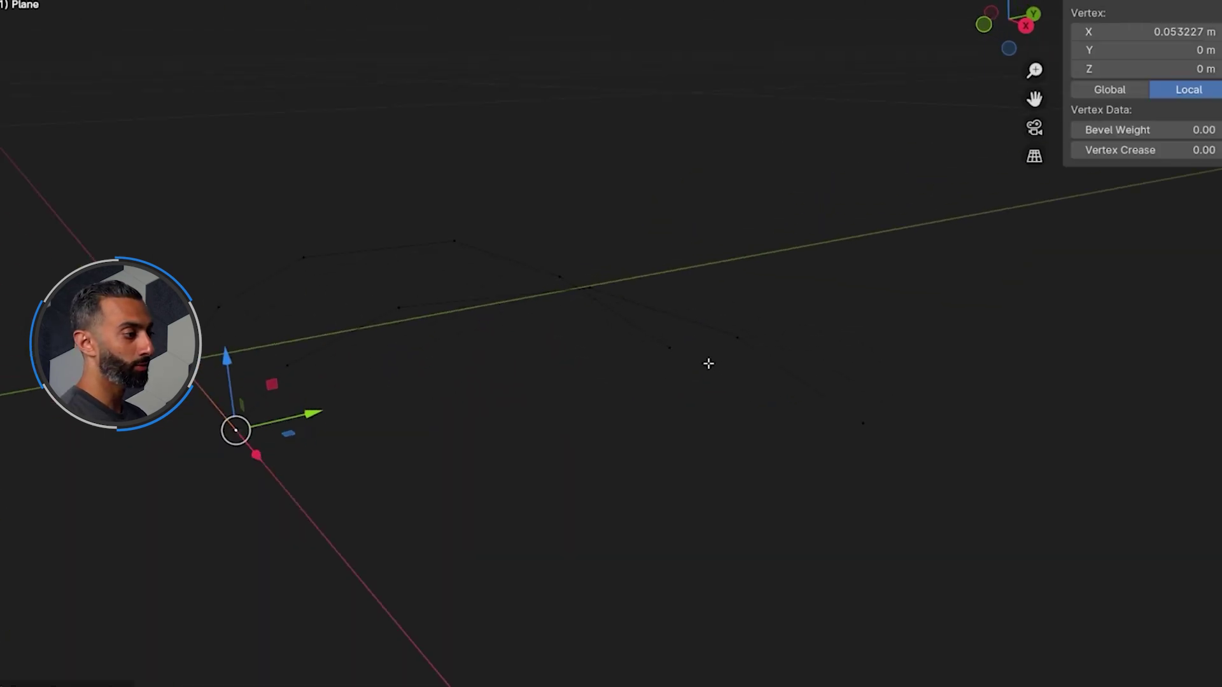
{"action": "left_click", "coordinate": [397, 457]}
{"action": "key", "text": "e"}
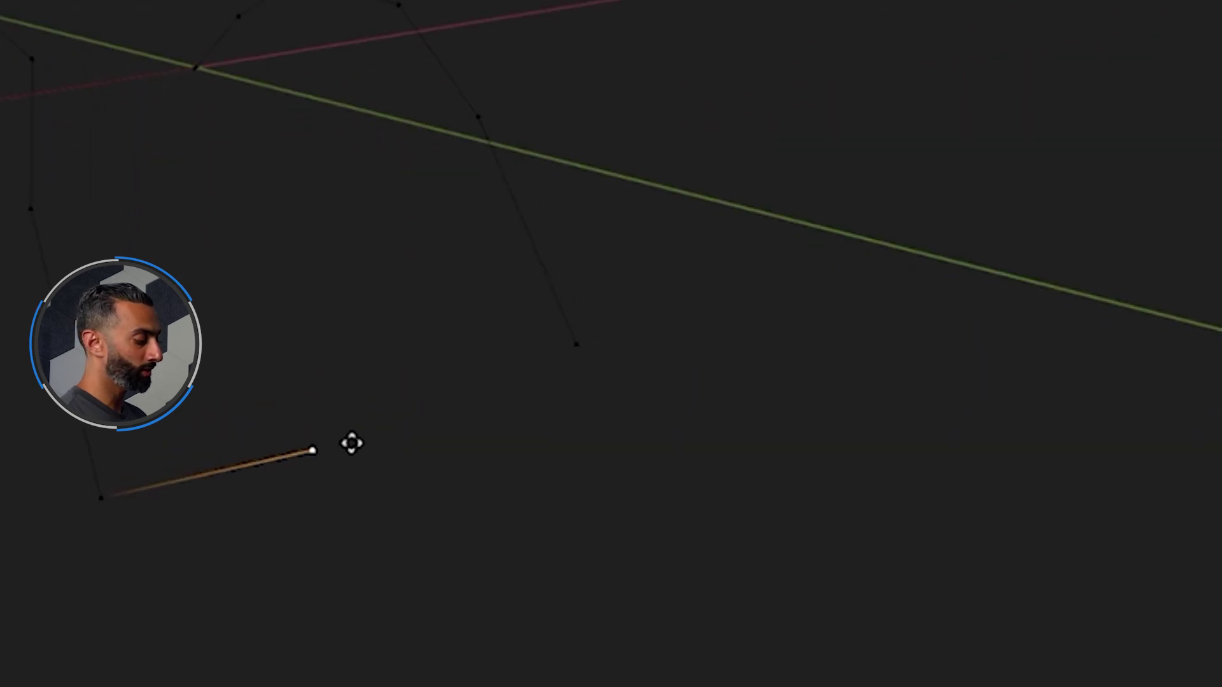
{"action": "key", "text": "shift+Tab"}
{"action": "left_click", "coordinate": [553, 363]}
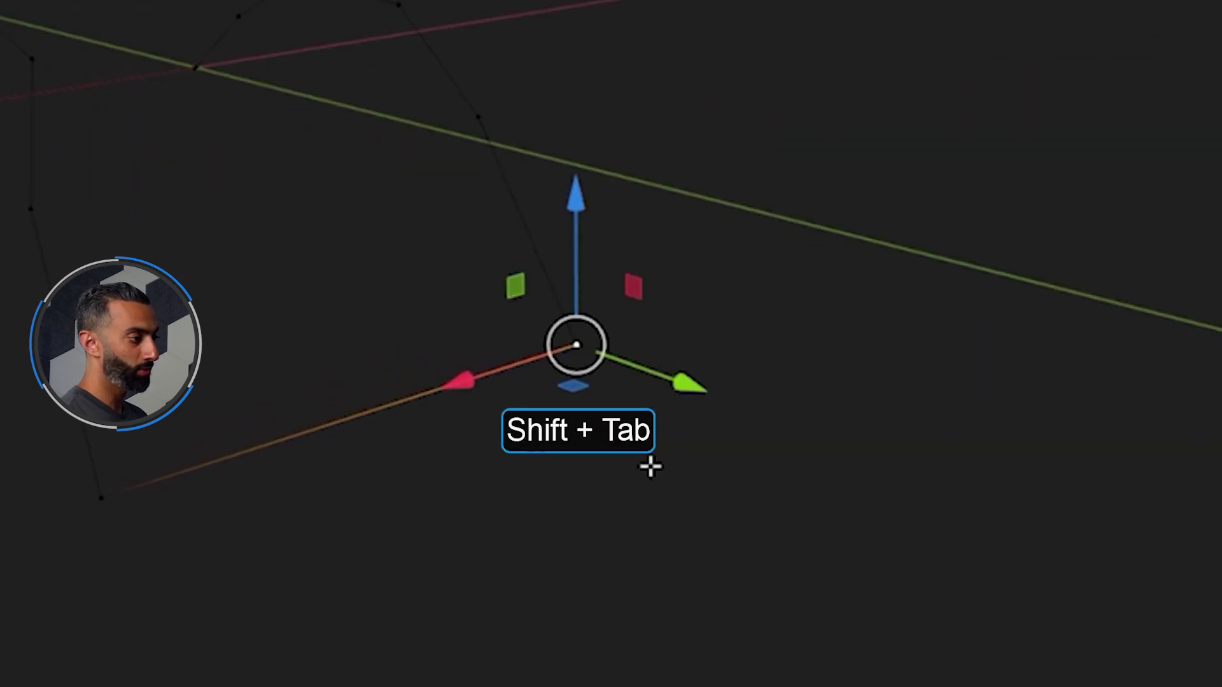
Merge the overlapping vertices where the far connecting edge meets the original chain.
{"action": "middle_click_drag", "start_coordinate": [643, 458], "coordinate": [760, 526]}
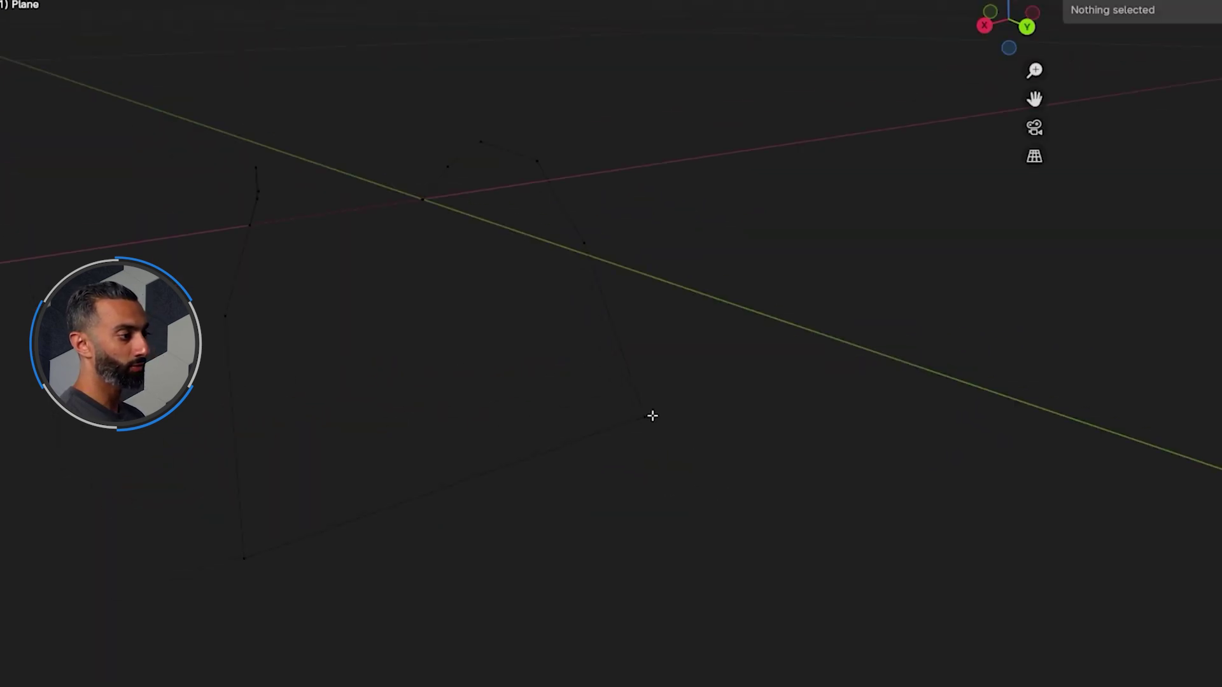
{"action": "left_click", "coordinate": [565, 353]}
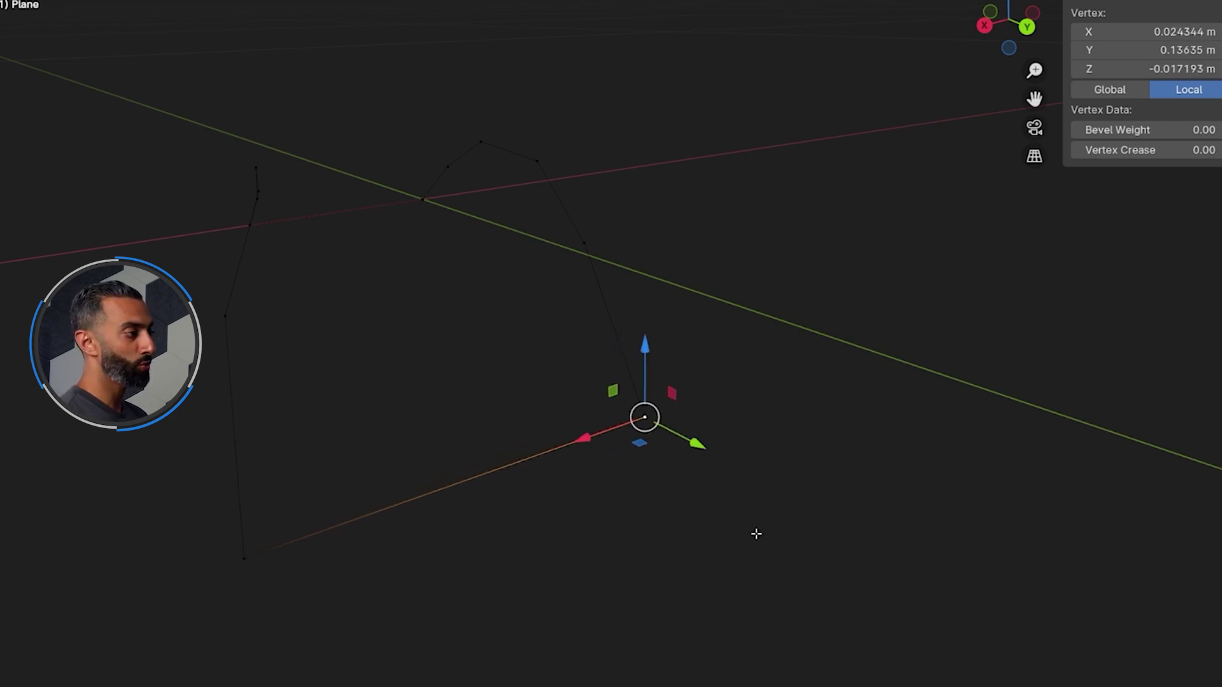
{"action": "key", "text": "m"}
{"action": "left_click", "coordinate": [590, 370]}
Select the vertices around the near connecting edge and merge them by distance with a merge distance of 0.0001 m.
{"action": "middle_click_drag", "start_coordinate": [428, 326], "coordinate": [662, 350]}
{"action": "left_click_drag", "start_coordinate": [514, 522], "coordinate": [322, 412]}
{"action": "key", "text": "m"}
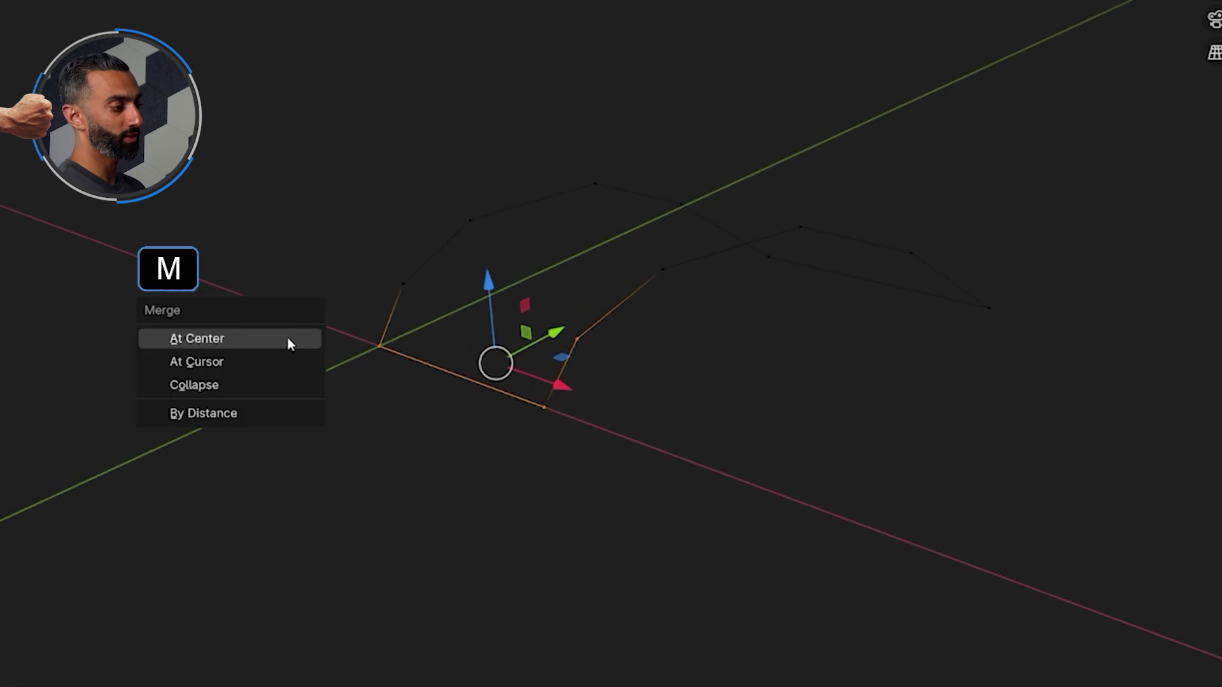
{"action": "left_click", "coordinate": [224, 456]}
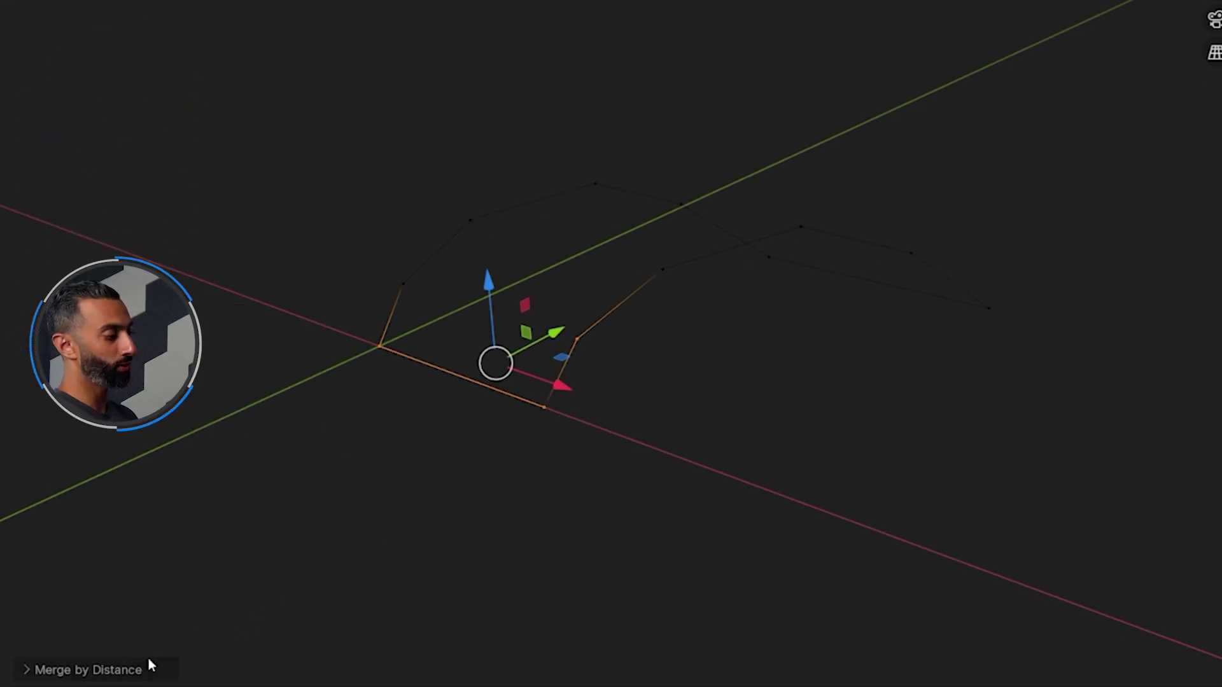
{"action": "left_click", "coordinate": [151, 665]}
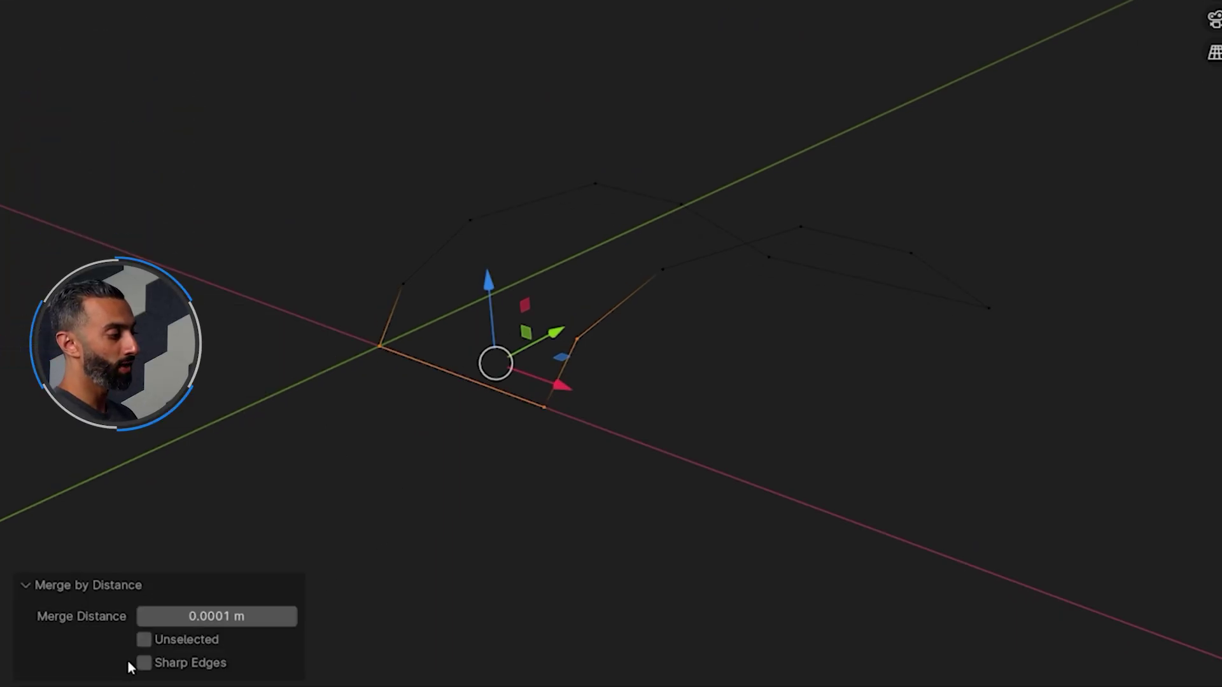
{"action": "left_click", "coordinate": [237, 613]}
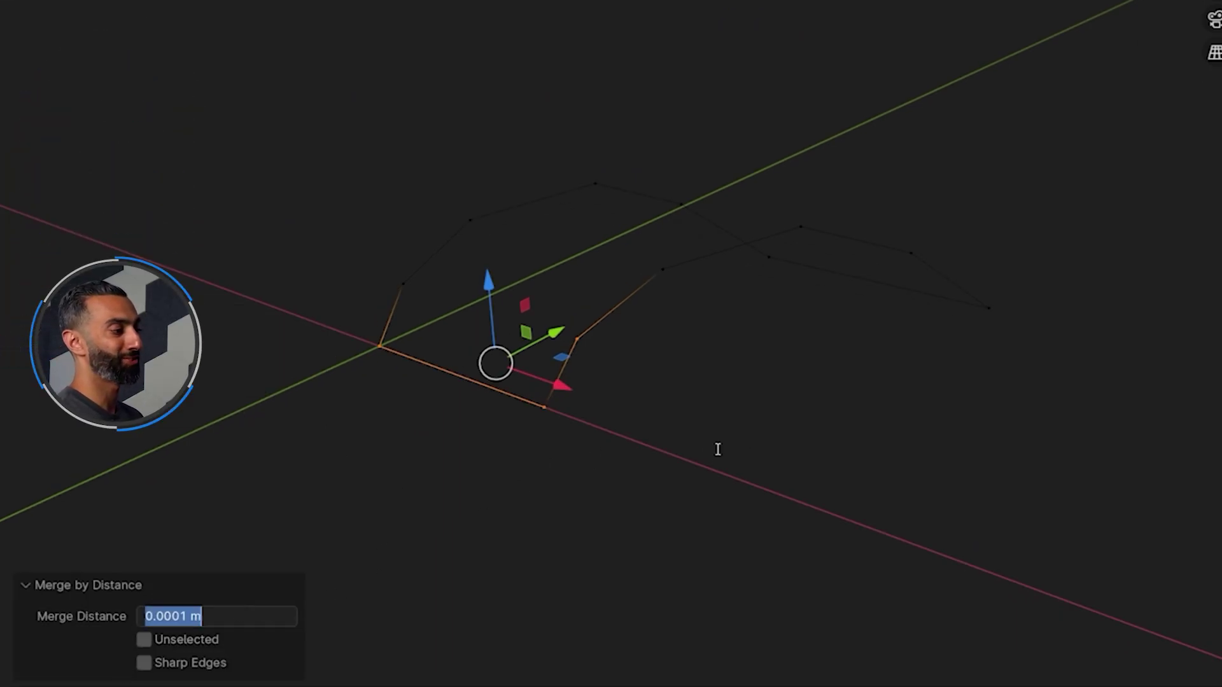
{"action": "left_click", "coordinate": [811, 335]}
Add three evenly spaced loop cuts to the near connecting edge that lies on the X axis.
{"action": "middle_click_drag", "start_coordinate": [811, 335], "coordinate": [825, 349]}
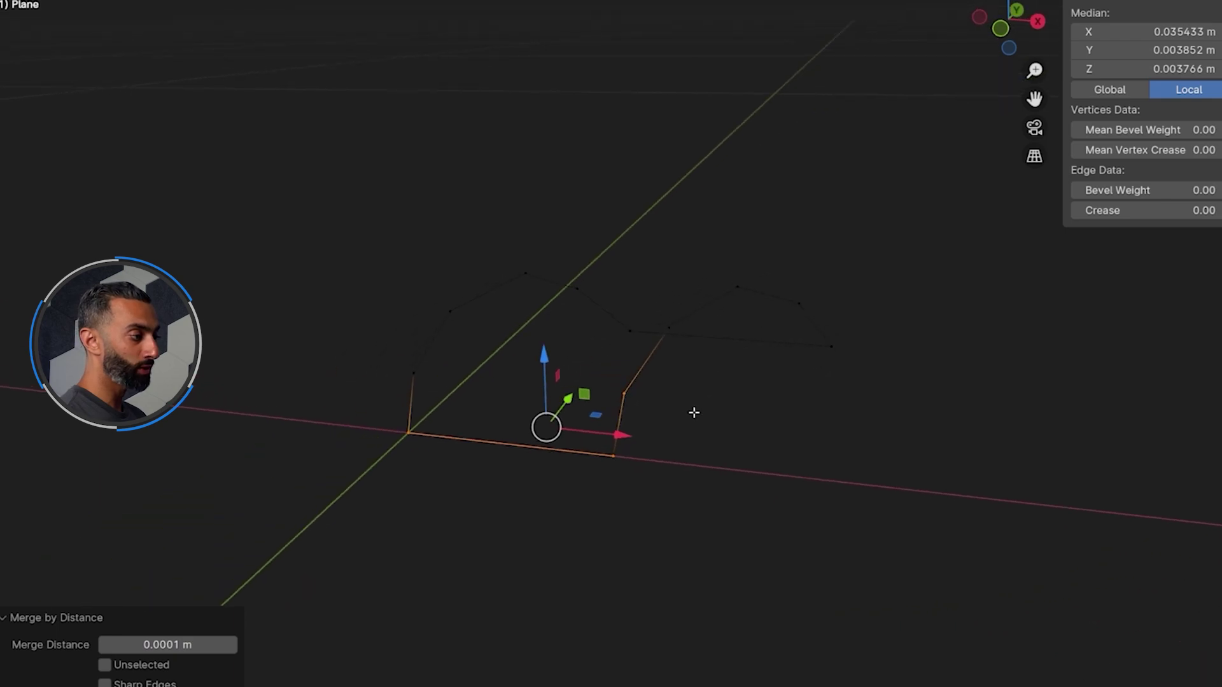
{"action": "key", "text": "alt+a"}
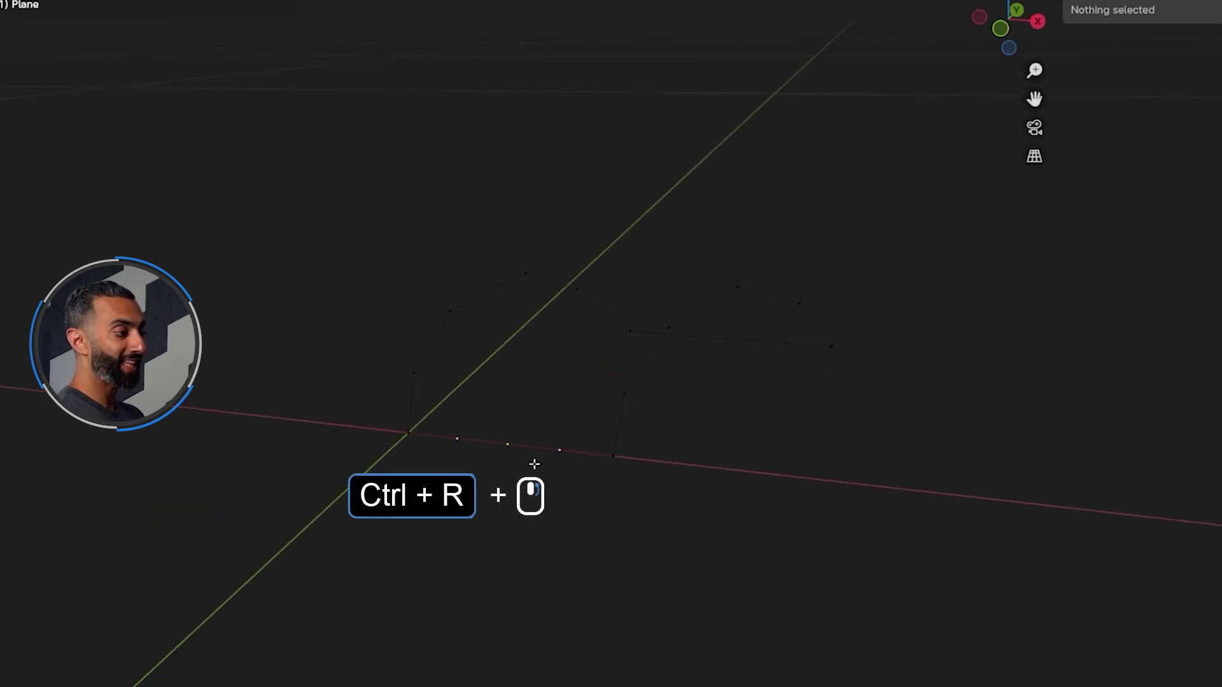
{"action": "left_click", "coordinate": [534, 463]}
{"action": "right_click", "coordinate": [534, 464]}
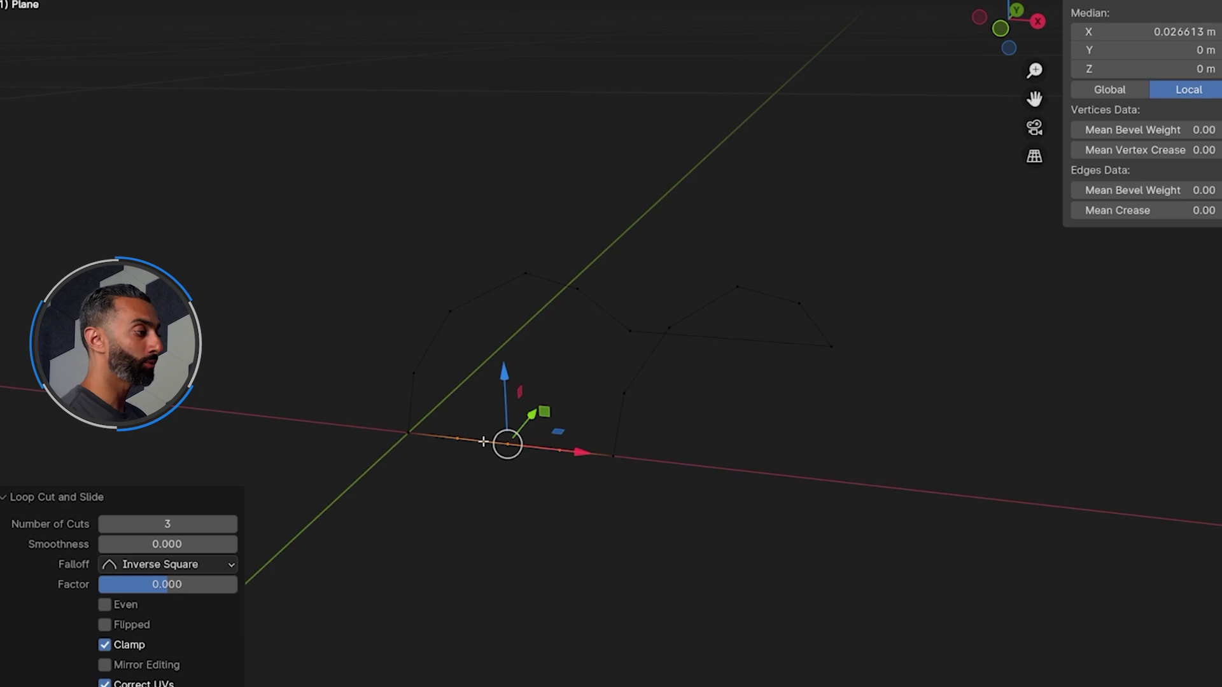
Move the near edge's three new vertices outward along negative Y, with the middle one furthest out, to round the edge.
{"action": "middle_click_drag", "start_coordinate": [483, 442], "coordinate": [644, 477]}
{"action": "key", "text": "g"}
{"action": "key", "text": "y"}
{"action": "left_click", "coordinate": [606, 420]}
{"action": "left_click_drag", "start_coordinate": [616, 427], "coordinate": [453, 371]}
{"action": "left_click_drag", "start_coordinate": [611, 400], "coordinate": [590, 398]}
Add three evenly spaced loop cuts to the far connecting edge of the outline.
{"action": "middle_click_drag", "start_coordinate": [590, 398], "coordinate": [786, 373]}
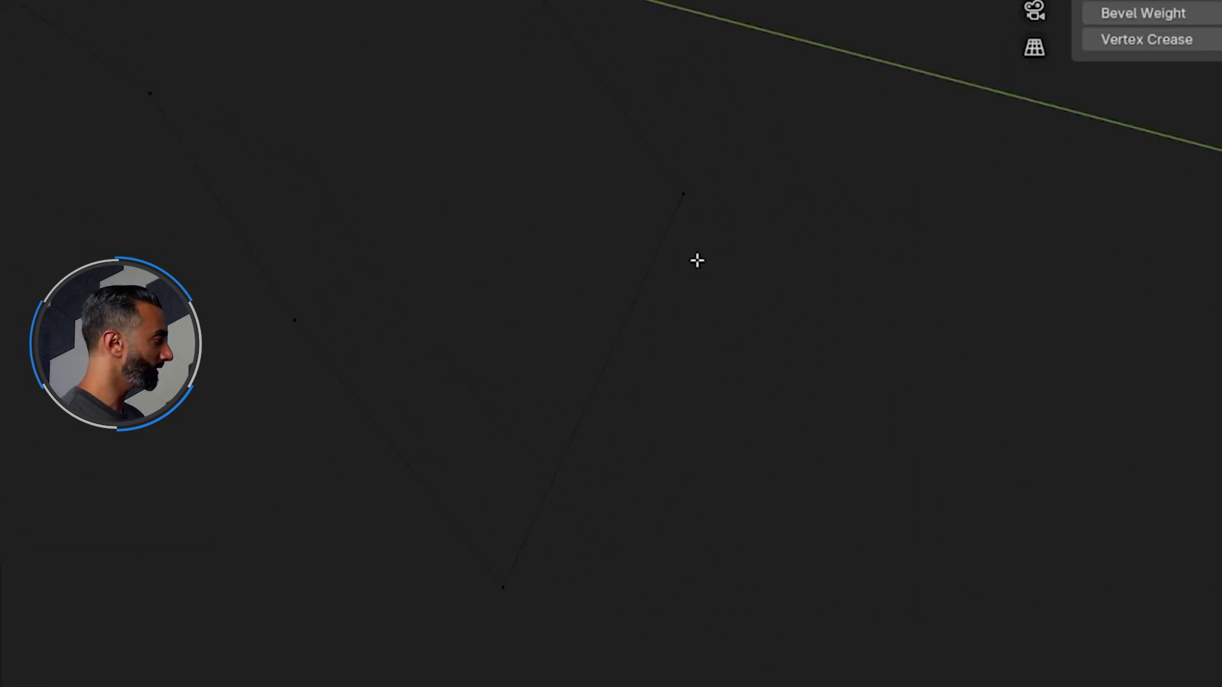
{"action": "scroll", "coordinate": [717, 243], "scroll_direction": "up", "scroll_amount": 2}
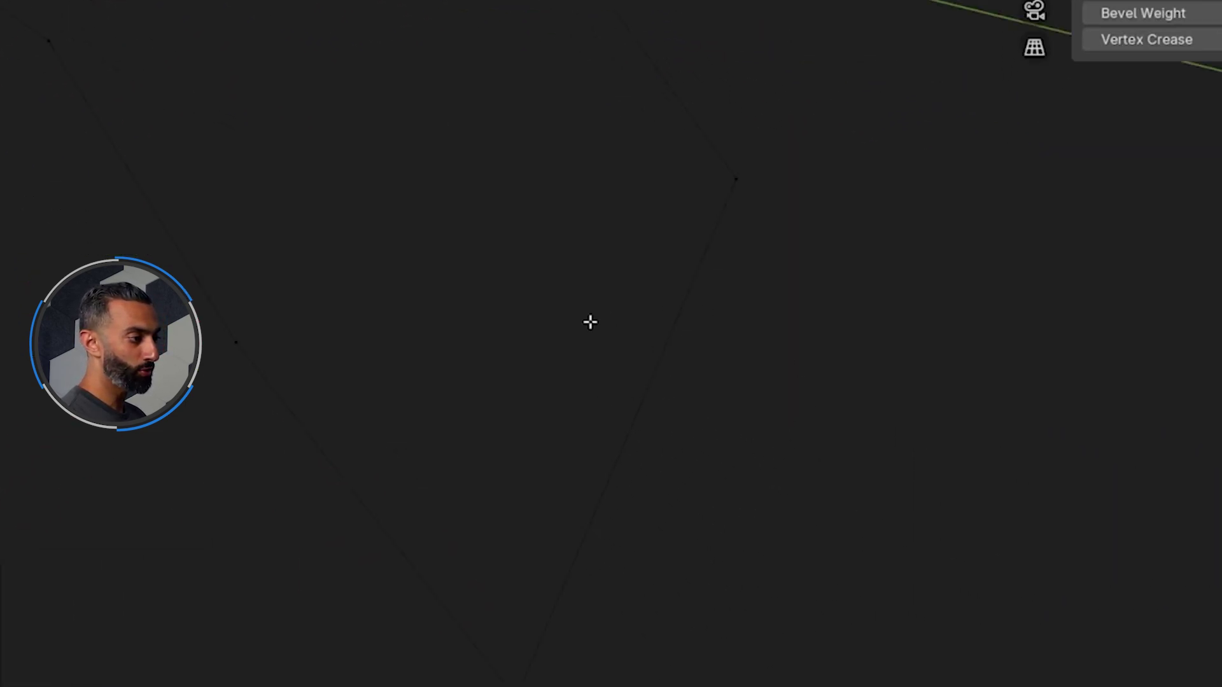
{"action": "key", "text": "ctrl+r"}
{"action": "scroll", "coordinate": [656, 373], "scroll_direction": "up", "scroll_amount": 2}
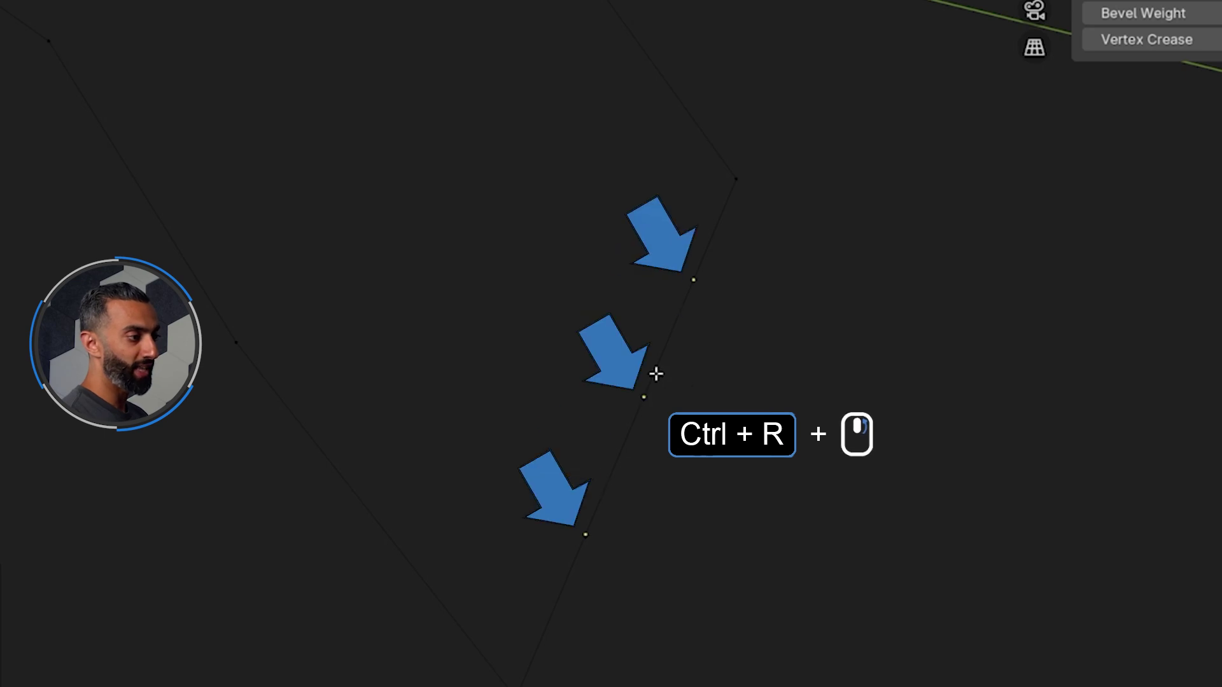
{"action": "left_click", "coordinate": [656, 374]}
{"action": "right_click", "coordinate": [656, 374]}
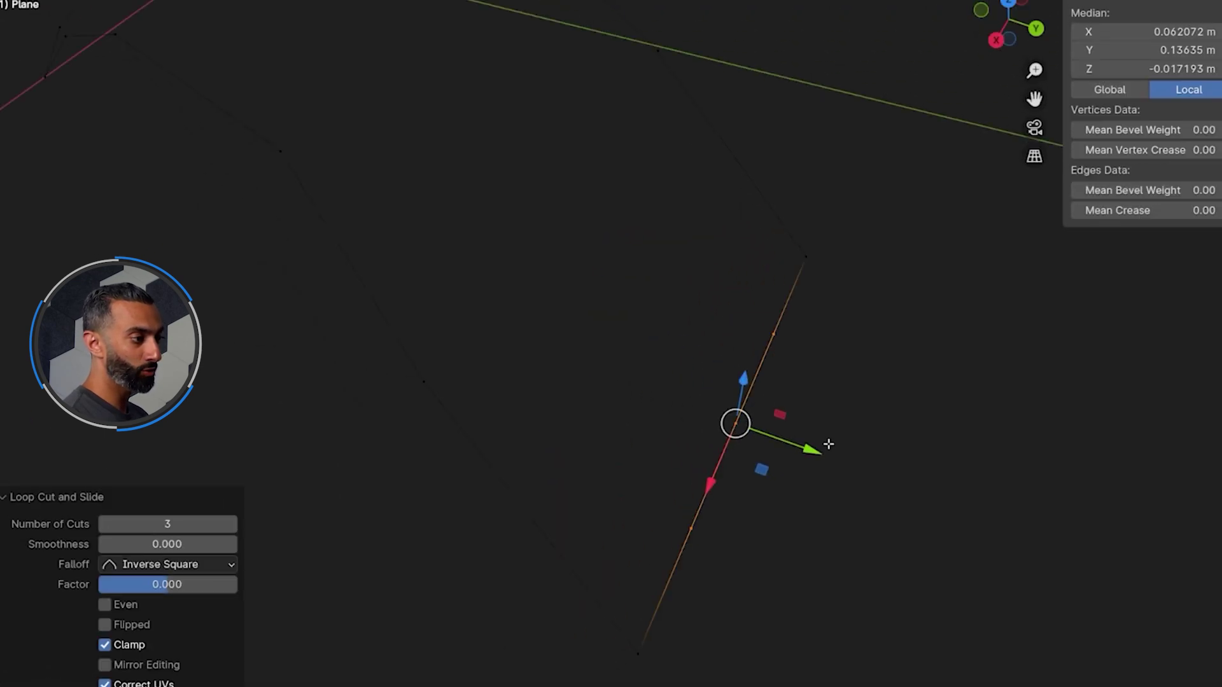
Move the far edge's three new vertices outward by about 0.0148 m along Y.
{"action": "middle_click_drag", "start_coordinate": [828, 444], "coordinate": [850, 504]}
{"action": "left_click_drag", "start_coordinate": [903, 513], "coordinate": [733, 374]}
{"action": "left_click_drag", "start_coordinate": [826, 402], "coordinate": [885, 405]}
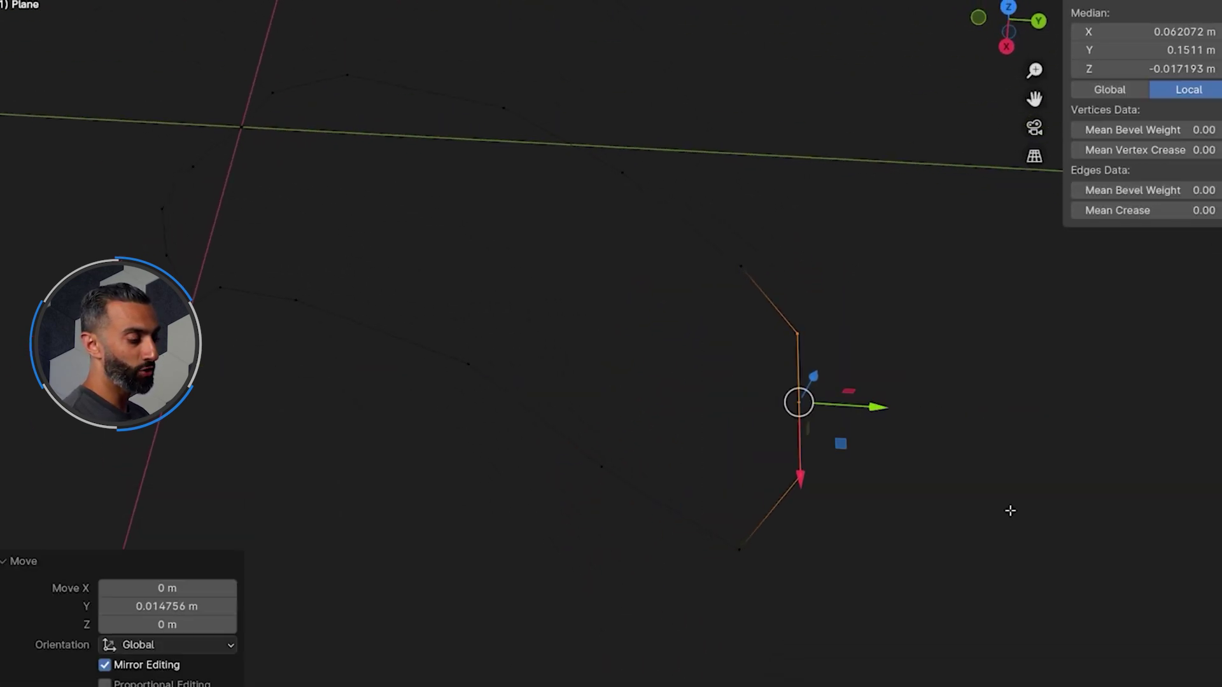
Pull the middle vertex of the far edge further outward along Y to round that end of the outline.
{"action": "left_click_drag", "start_coordinate": [971, 489], "coordinate": [795, 386]}
{"action": "left_click", "coordinate": [849, 402]}
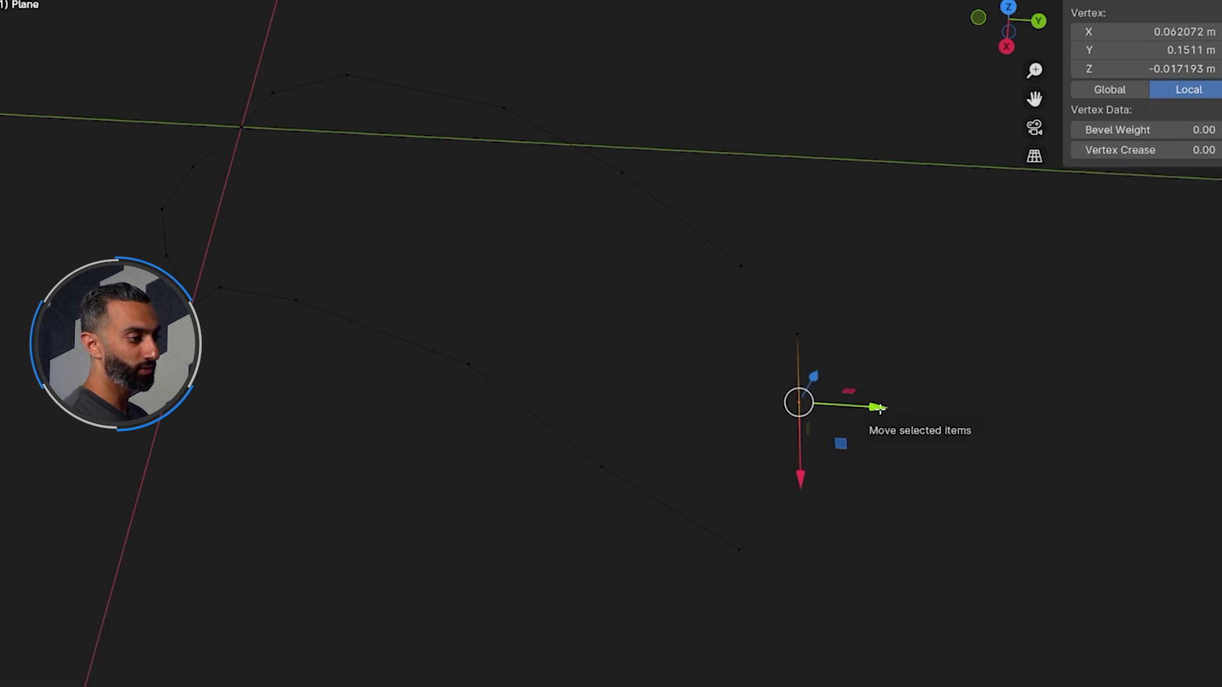
{"action": "middle_click_drag", "start_coordinate": [880, 408], "coordinate": [884, 496]}
{"action": "left_click_drag", "start_coordinate": [821, 453], "coordinate": [830, 519]}
{"action": "middle_click_drag", "start_coordinate": [830, 518], "coordinate": [906, 484]}
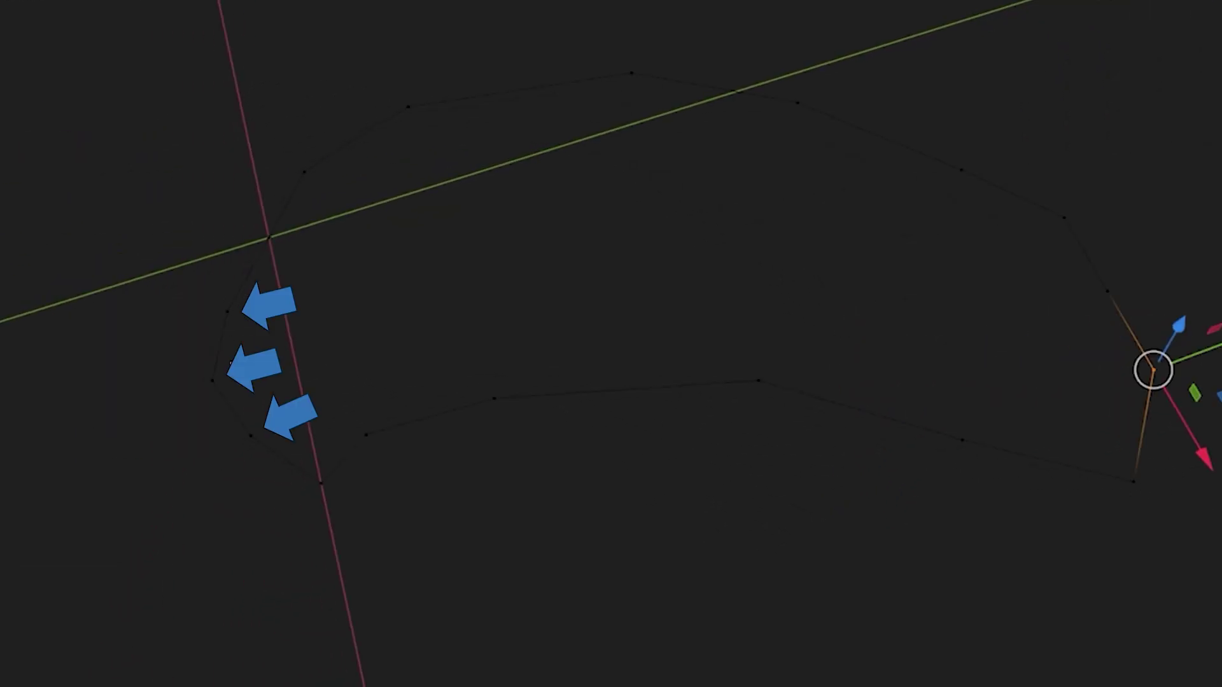
{"action": "middle_click_drag", "start_coordinate": [761, 460], "coordinate": [822, 498]}
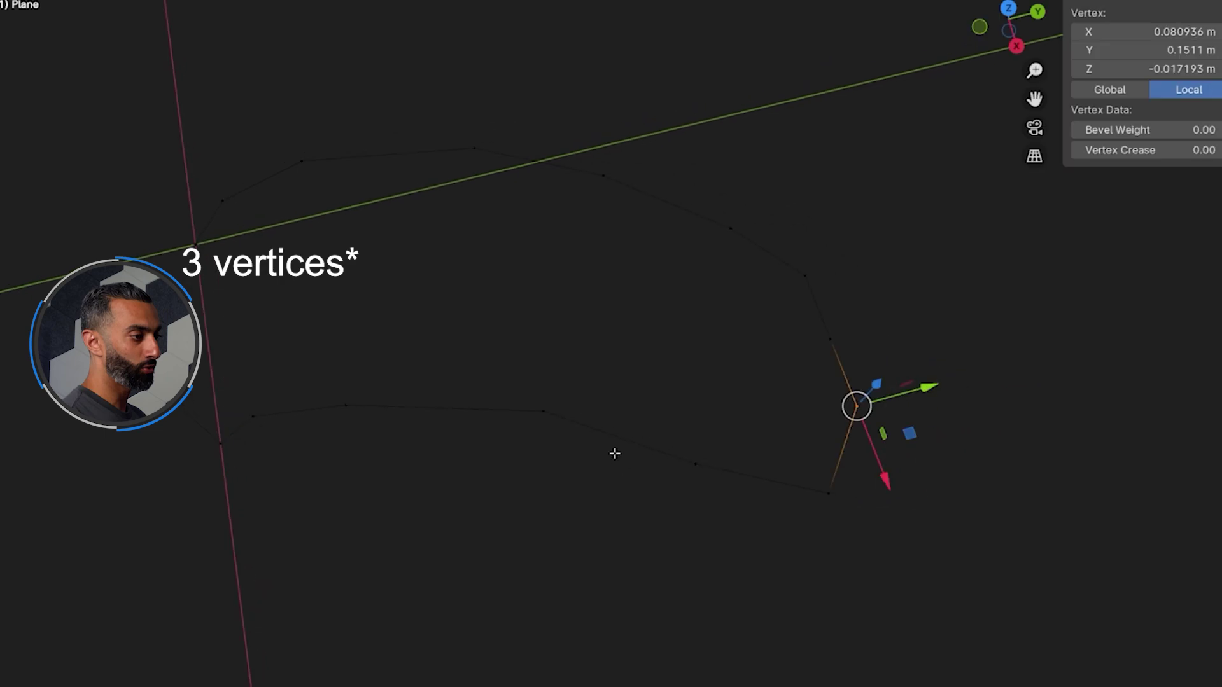
{"action": "left_click", "coordinate": [833, 340]}
{"action": "mouse_move", "coordinate": [889, 324]}
{"action": "left_mouse_down"}
{"action": "mouse_move", "coordinate": [924, 316]}
{"action": "mouse_move", "coordinate": [910, 319]}
{"action": "left_mouse_up"}
Select the entire closed outline and fill it with quad faces using Grid Fill.
{"action": "middle_click_drag", "start_coordinate": [544, 410], "coordinate": [603, 511]}
{"action": "left_click_drag", "start_coordinate": [630, 487], "coordinate": [501, 421]}
{"action": "middle_click_drag", "start_coordinate": [745, 343], "coordinate": [770, 408]}
{"action": "left_click_drag", "start_coordinate": [741, 189], "coordinate": [621, 127]}
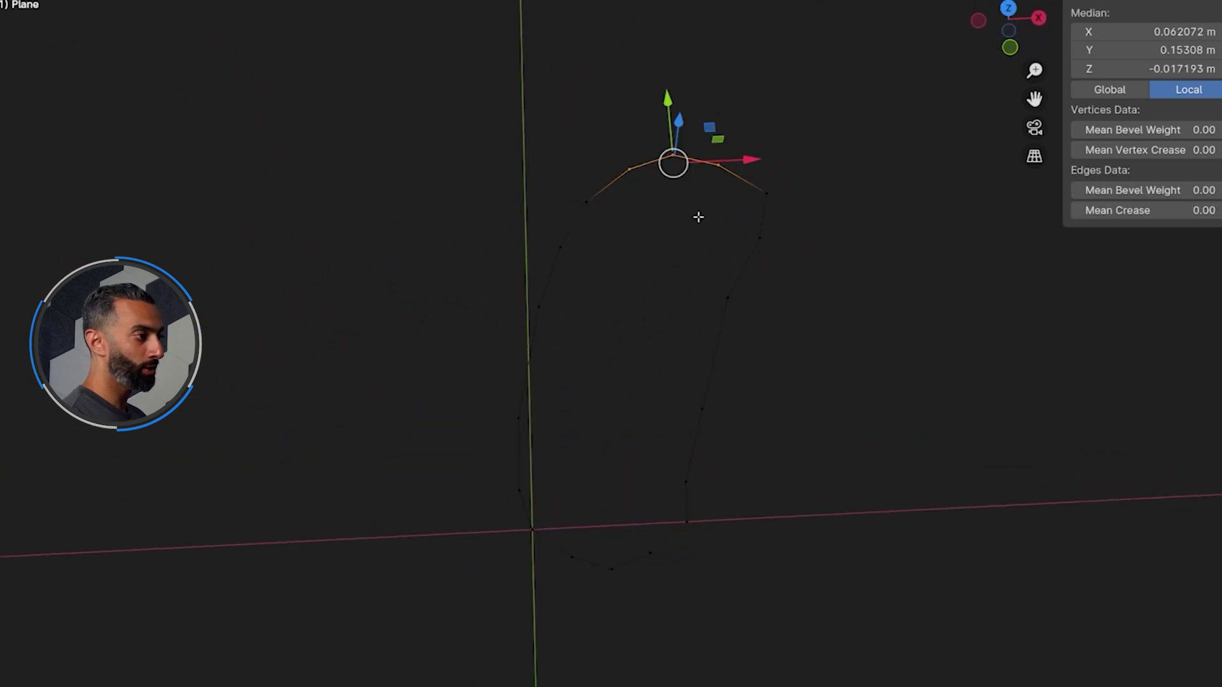
{"action": "middle_click_drag", "start_coordinate": [699, 217], "coordinate": [703, 165]}
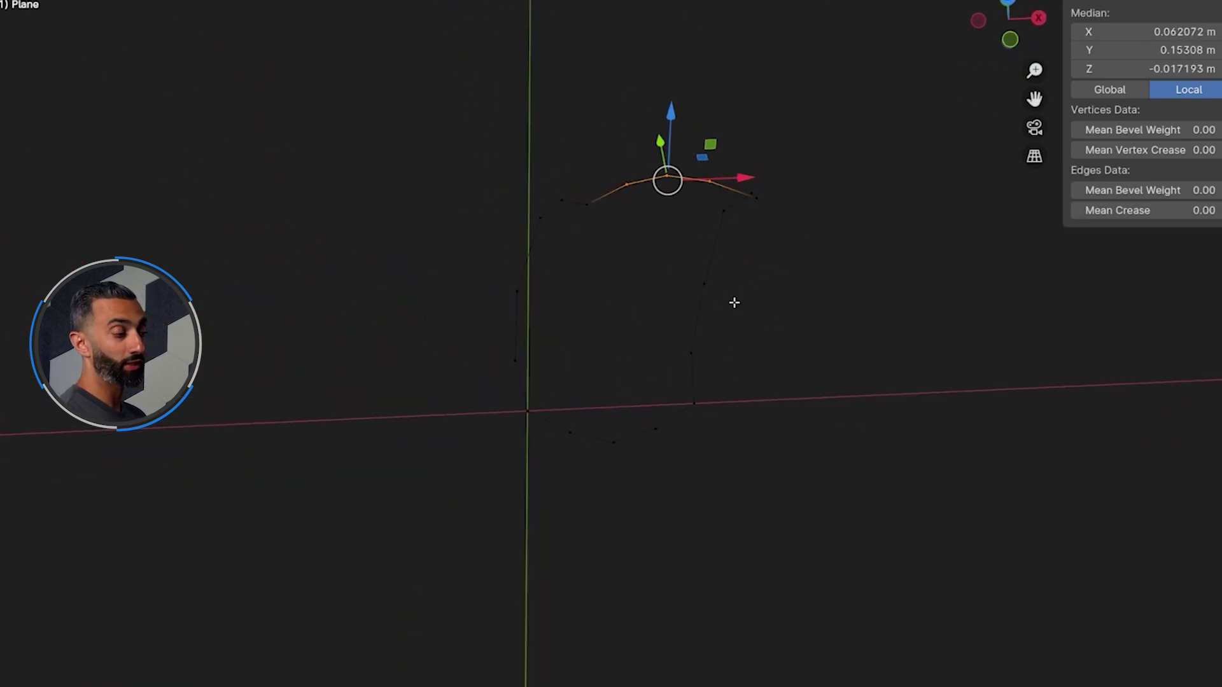
{"action": "key", "text": "a"}
{"action": "middle_click_drag", "start_coordinate": [695, 403], "coordinate": [712, 431]}
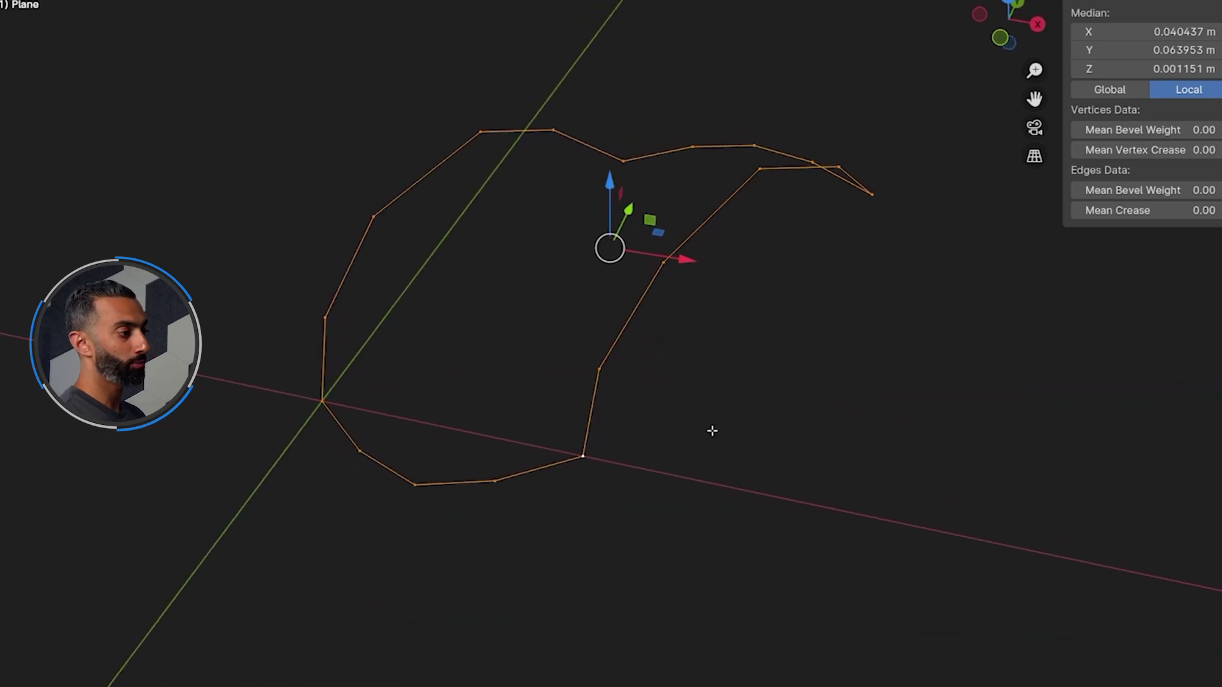
{"action": "key", "text": "ctrl+f"}
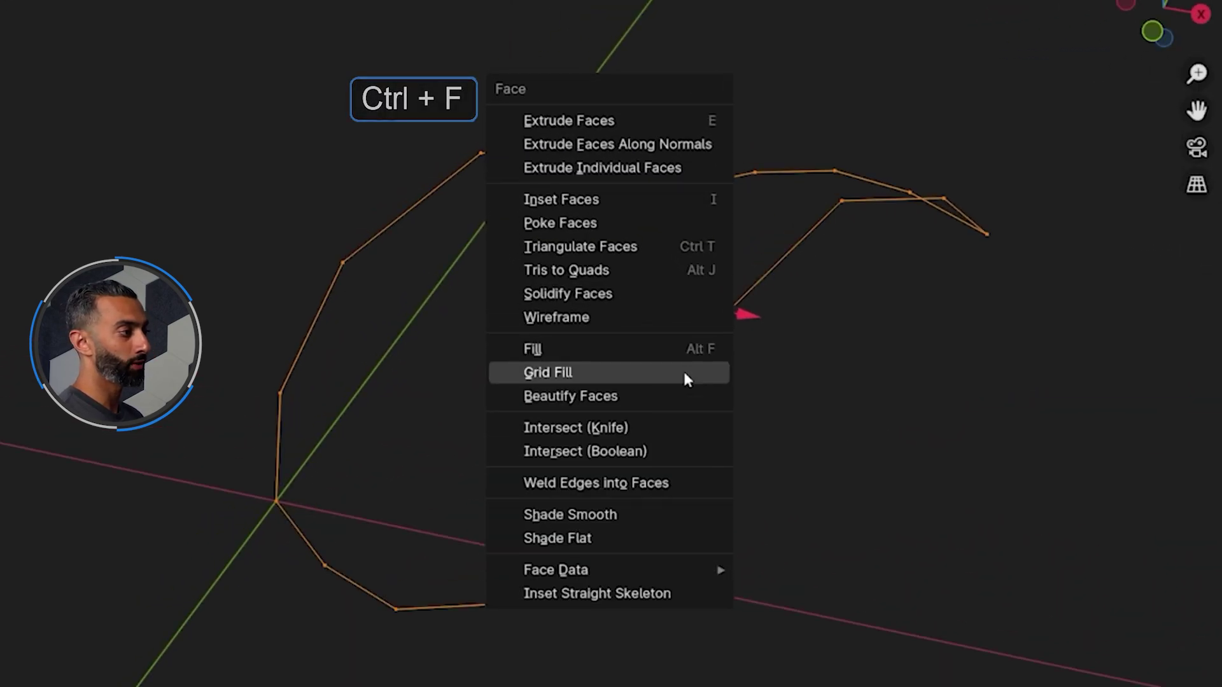
{"action": "left_click", "coordinate": [649, 295]}
{"action": "middle_click_drag", "start_coordinate": [500, 396], "coordinate": [672, 389]}
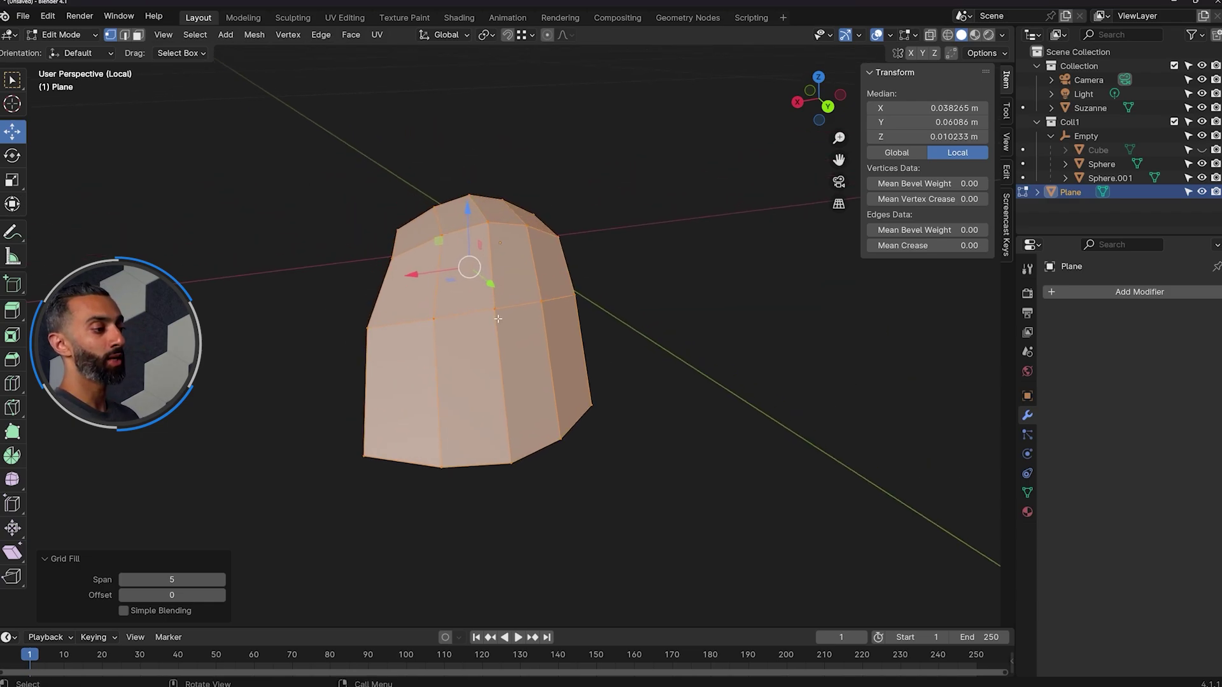
{"action": "middle_click_drag", "start_coordinate": [392, 483], "coordinate": [497, 395]}
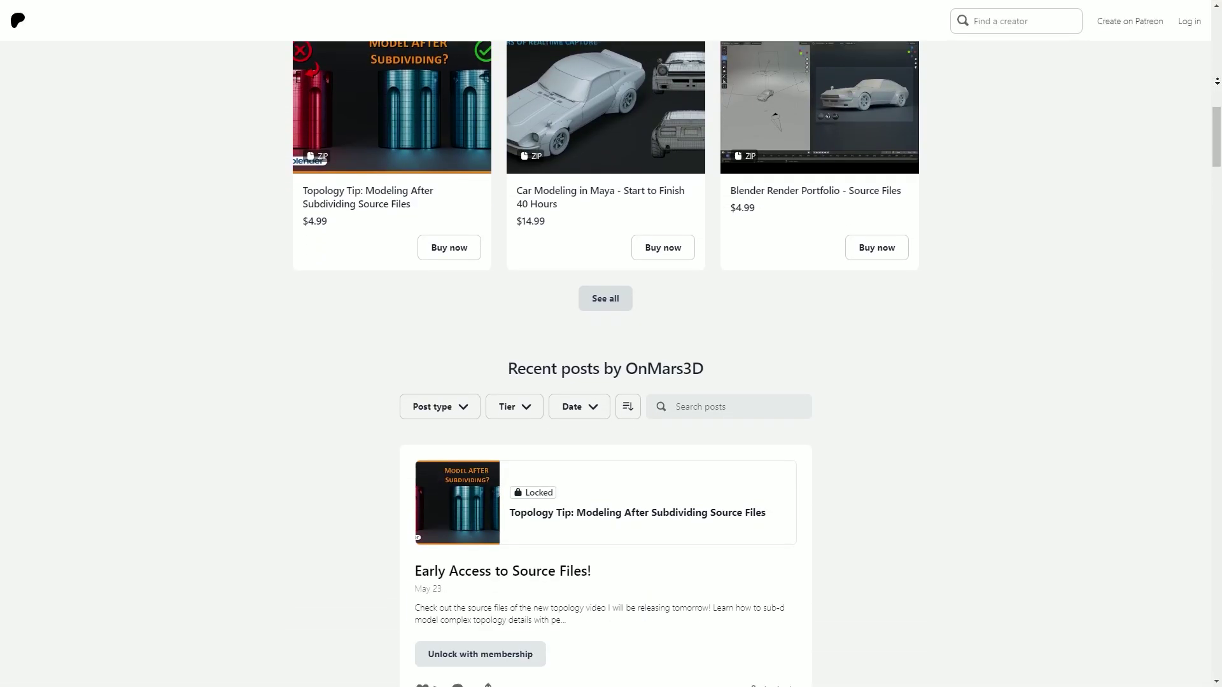
Switch to the OnMars3D Patreon page and browse its recent posts.
{"action": "scroll", "coordinate": [605, 356], "scroll_direction": "down", "scroll_amount": 18}
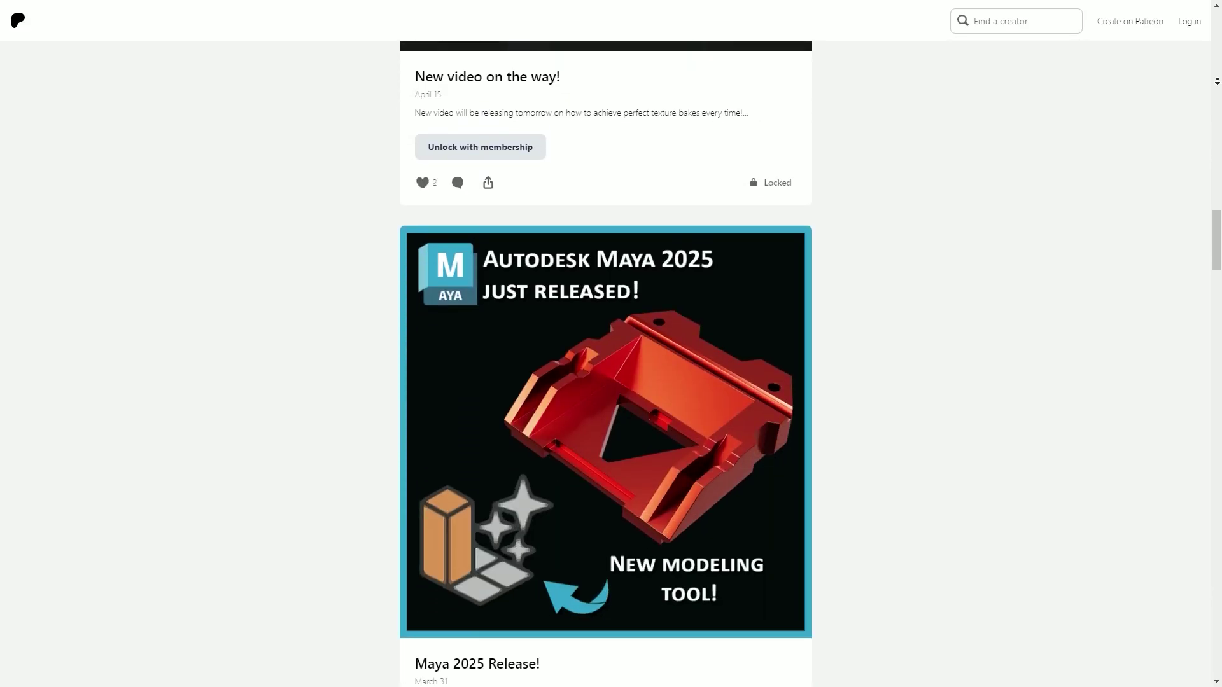
{"action": "scroll", "coordinate": [605, 356], "scroll_direction": "down", "scroll_amount": 18}
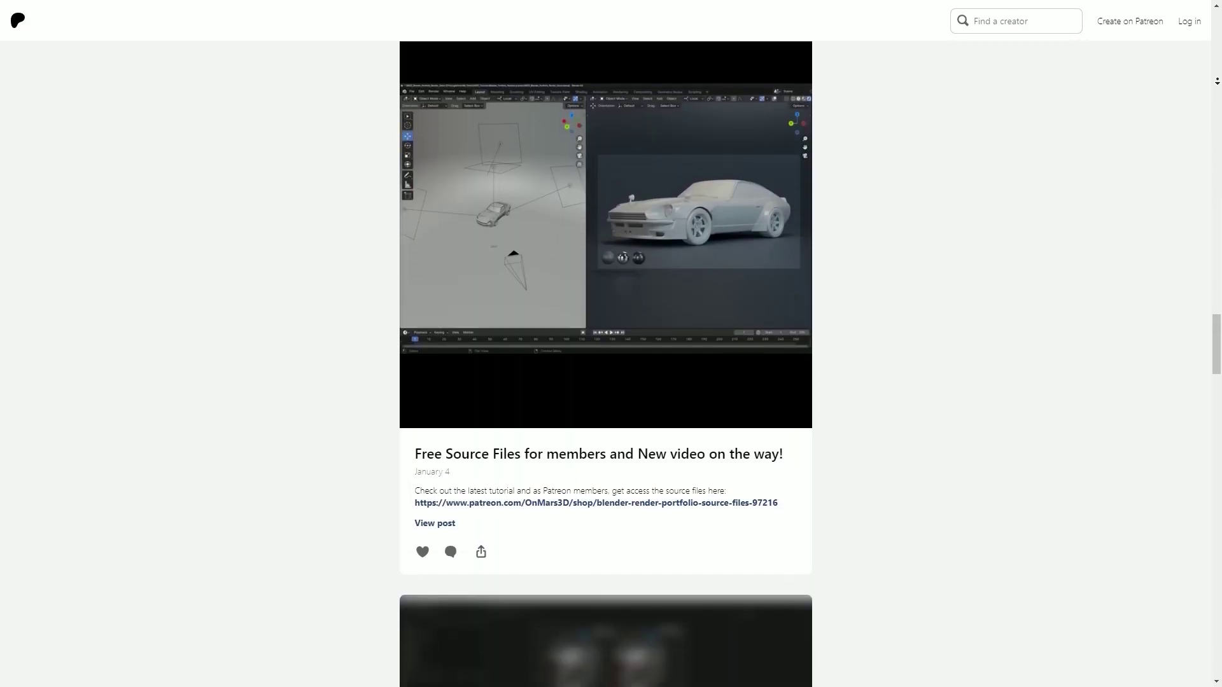
{"action": "scroll", "coordinate": [605, 357], "scroll_direction": "down", "scroll_amount": 14}
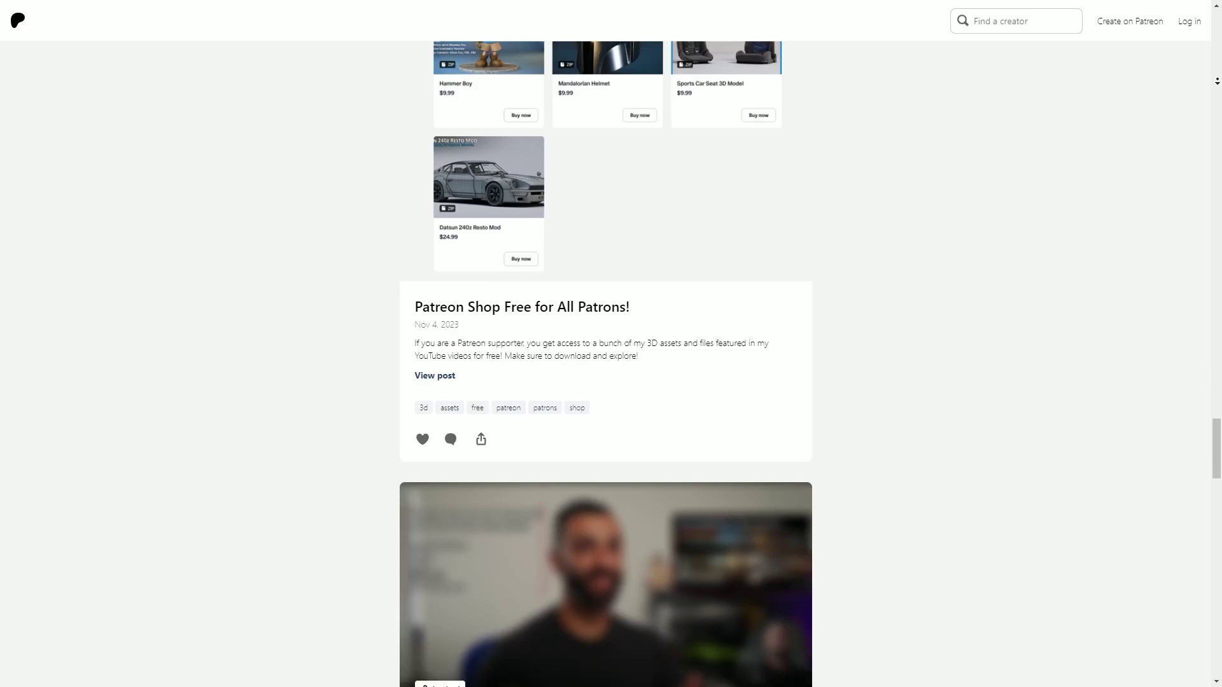